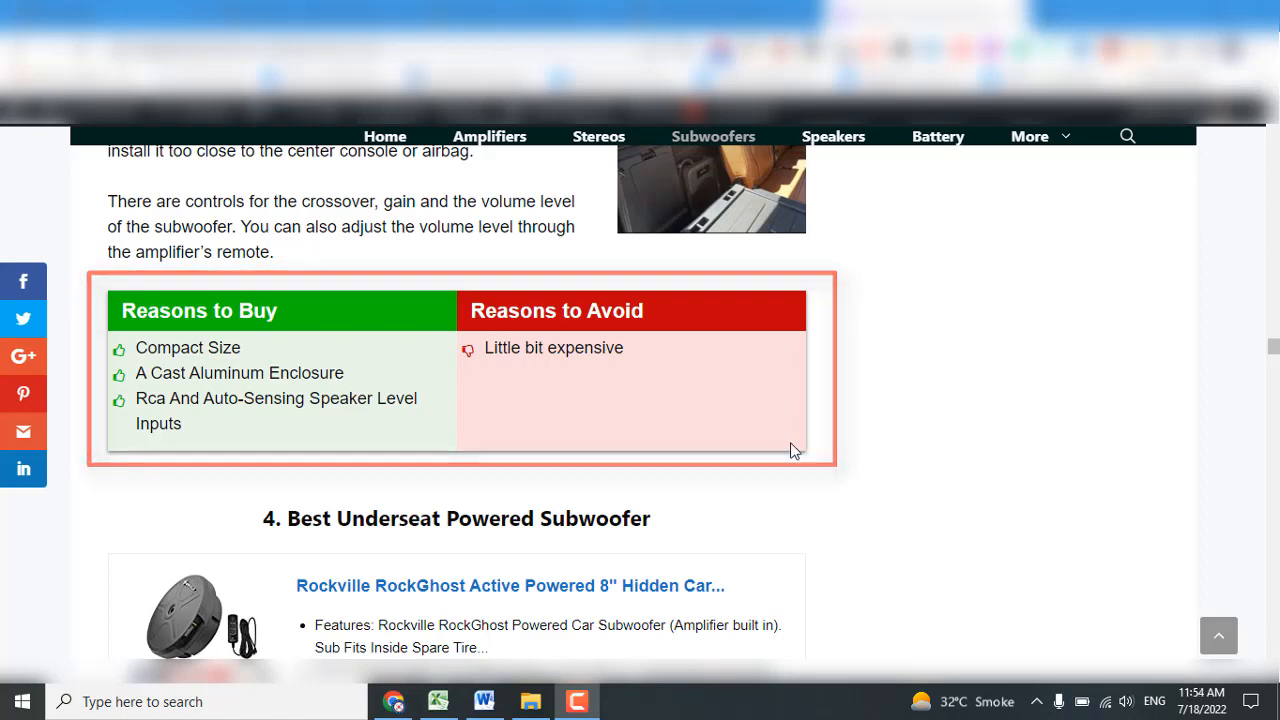
Open the Add Plugins page of the WordPress dashboard and search the plugin directory for "i2".
left_click(543, 12)
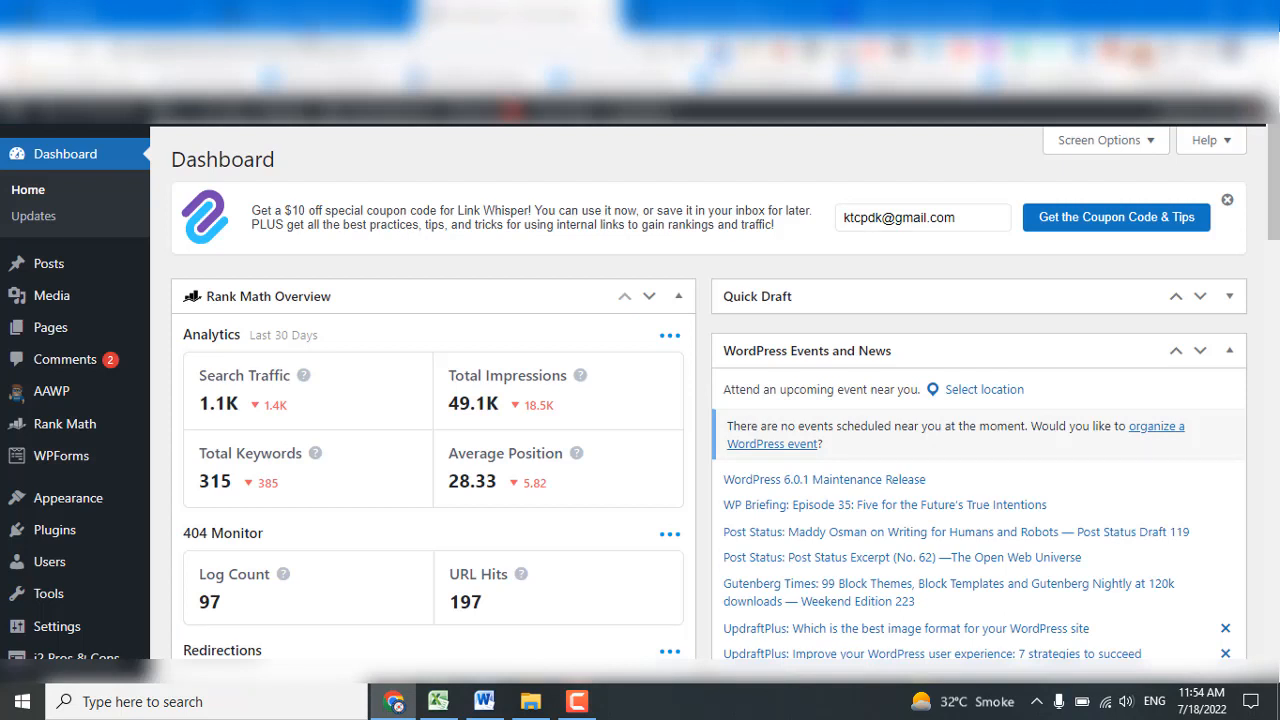
mouse_move(66, 531)
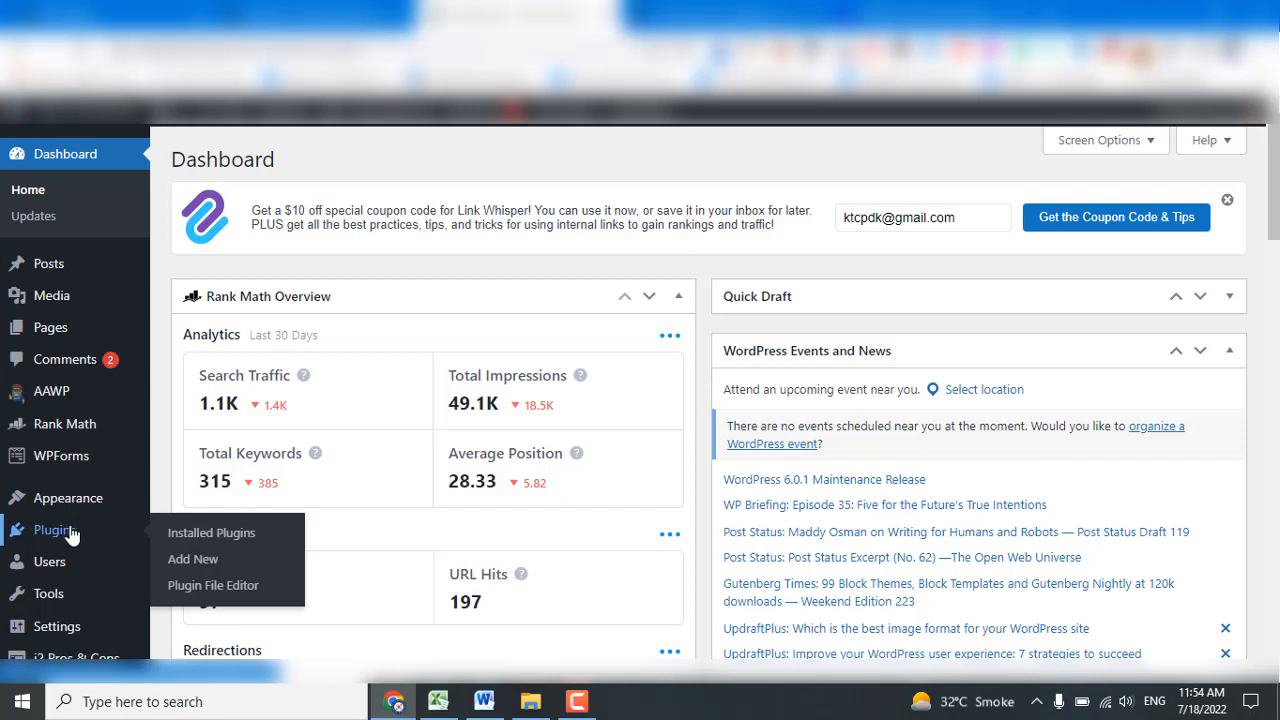
left_click(193, 566)
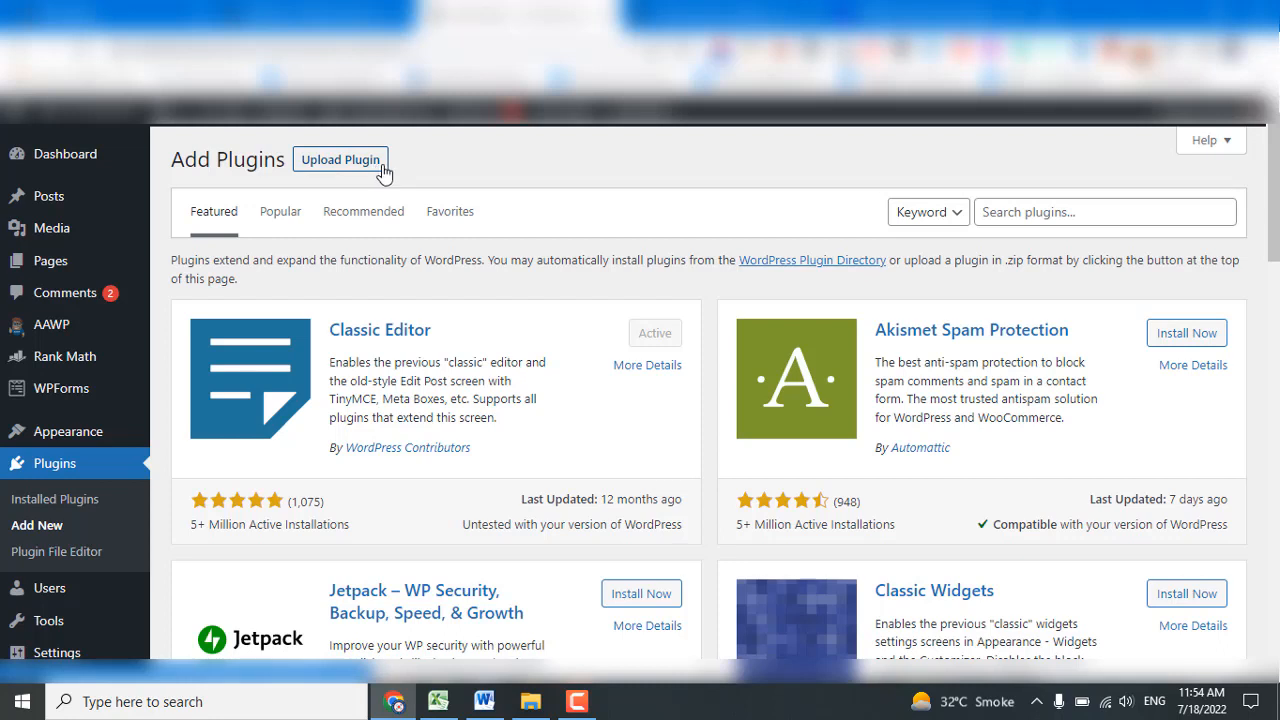
left_click(999, 210)
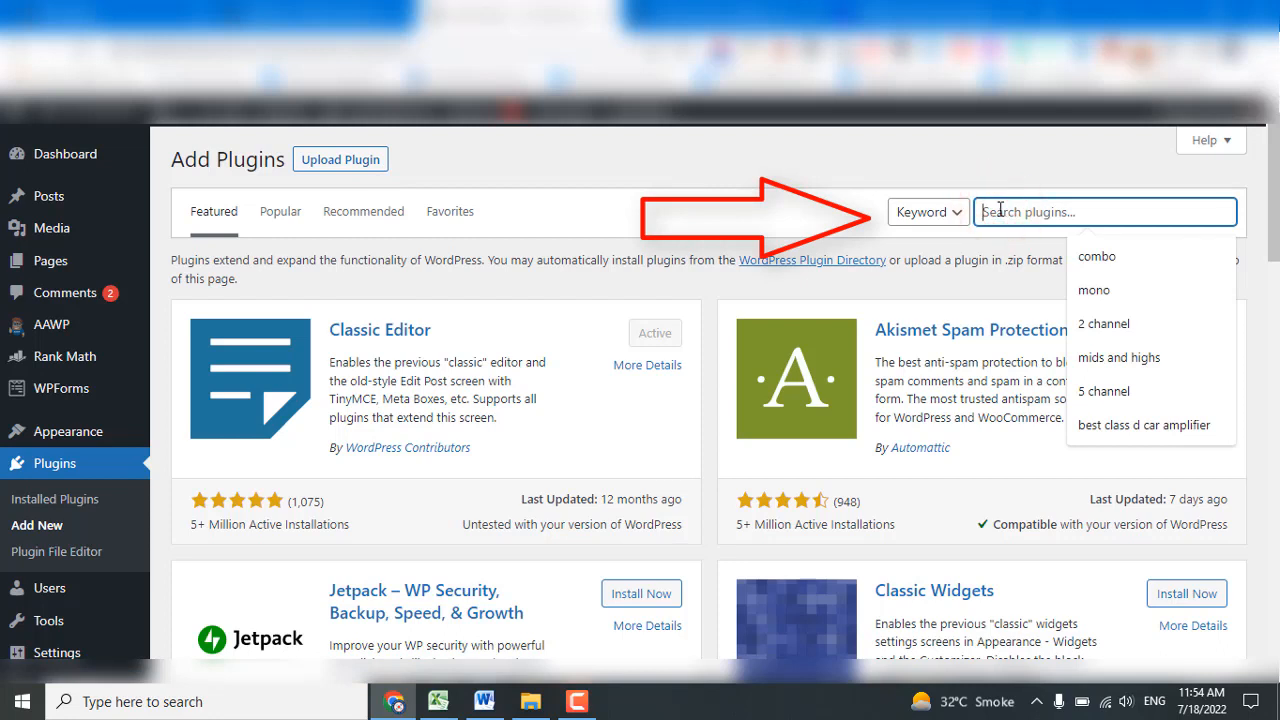
type("c")
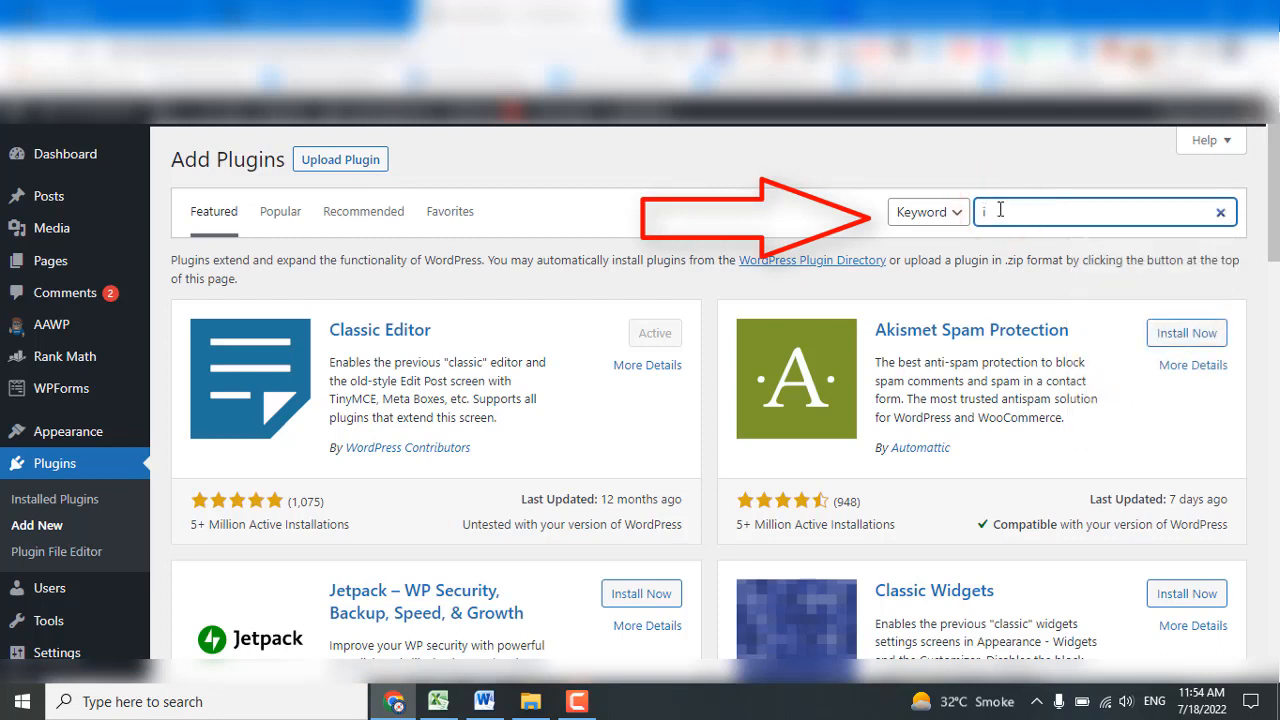
type("2")
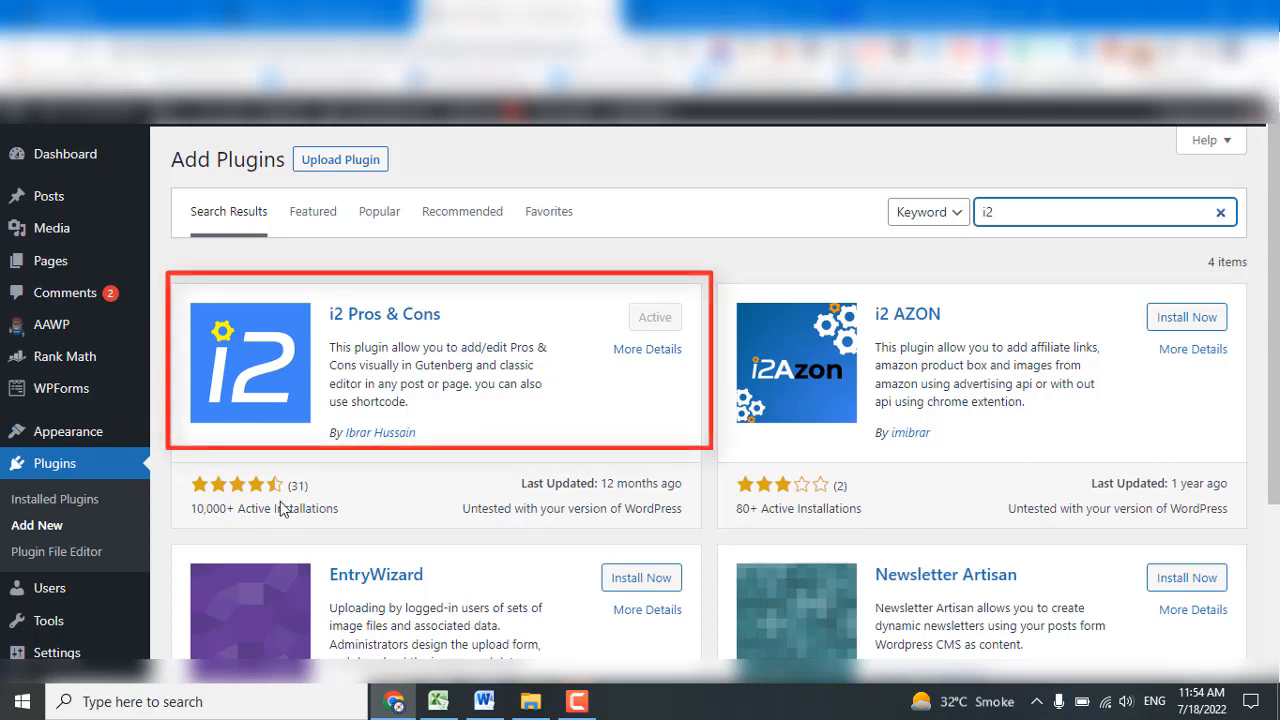
Check the active installations and last update of the i2 Pros & Cons plugin.
double_click(221, 509)
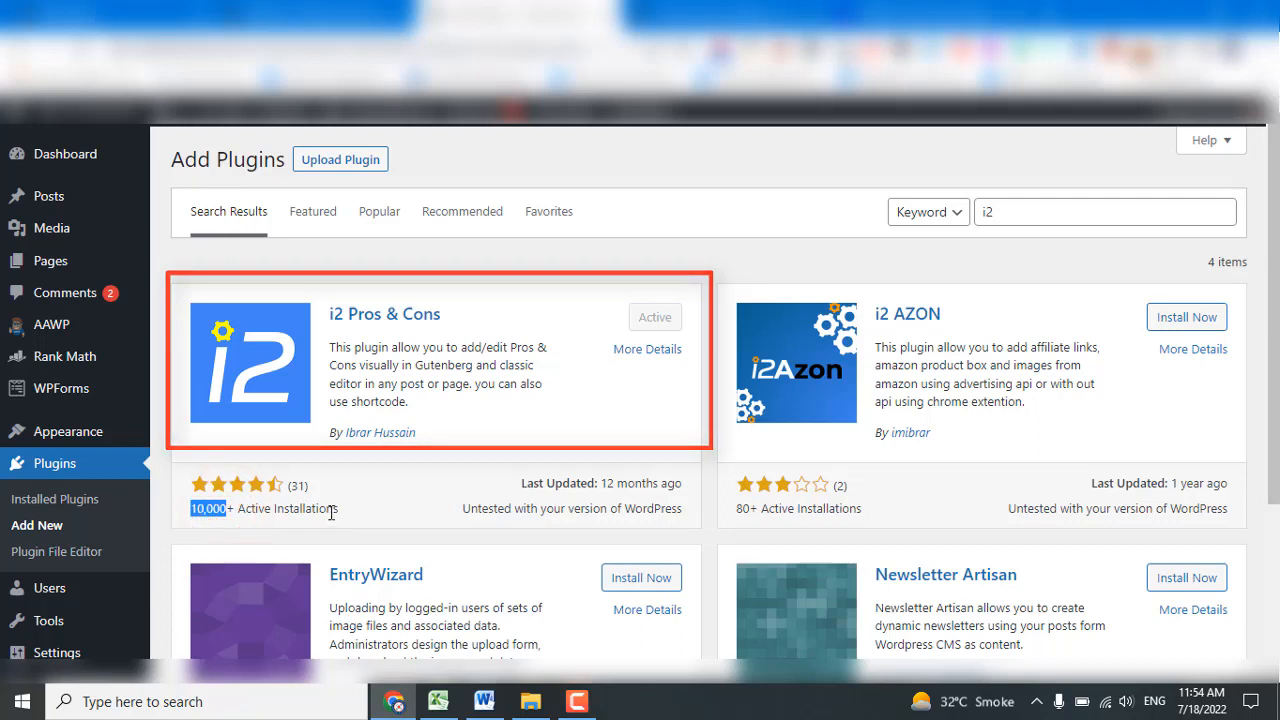
left_click_drag(339, 511, 302, 513)
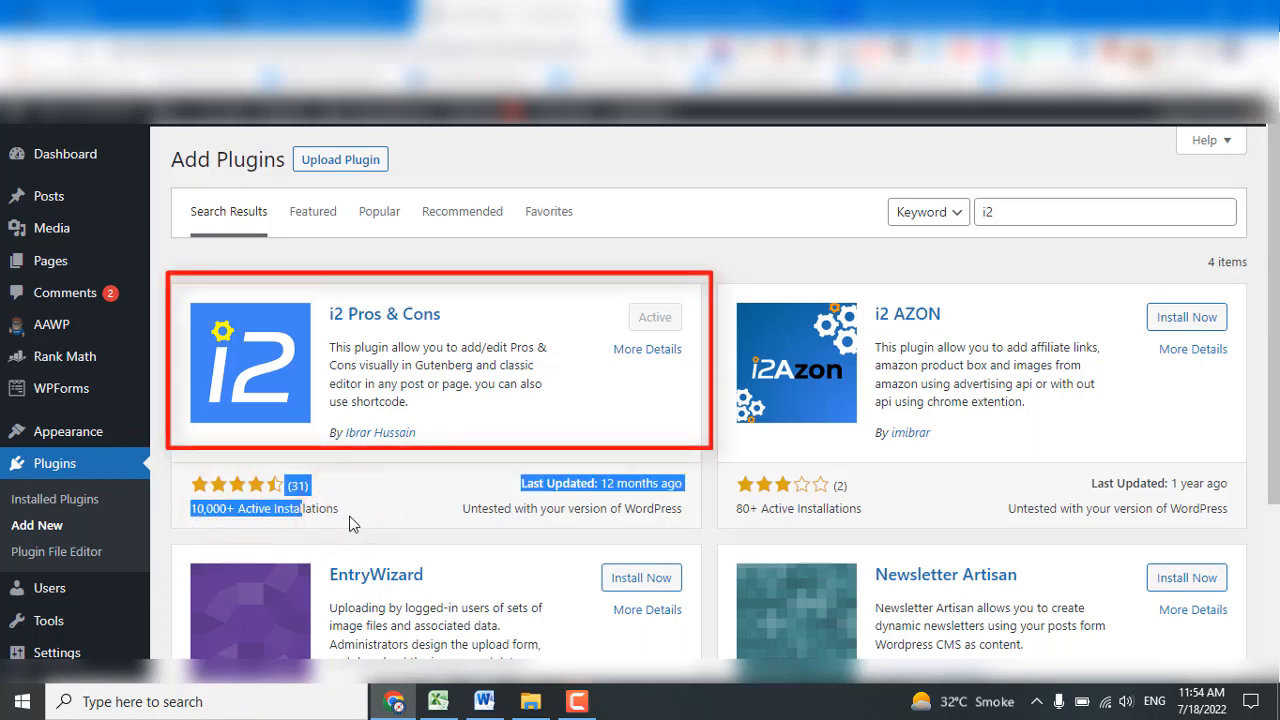
left_click(352, 521)
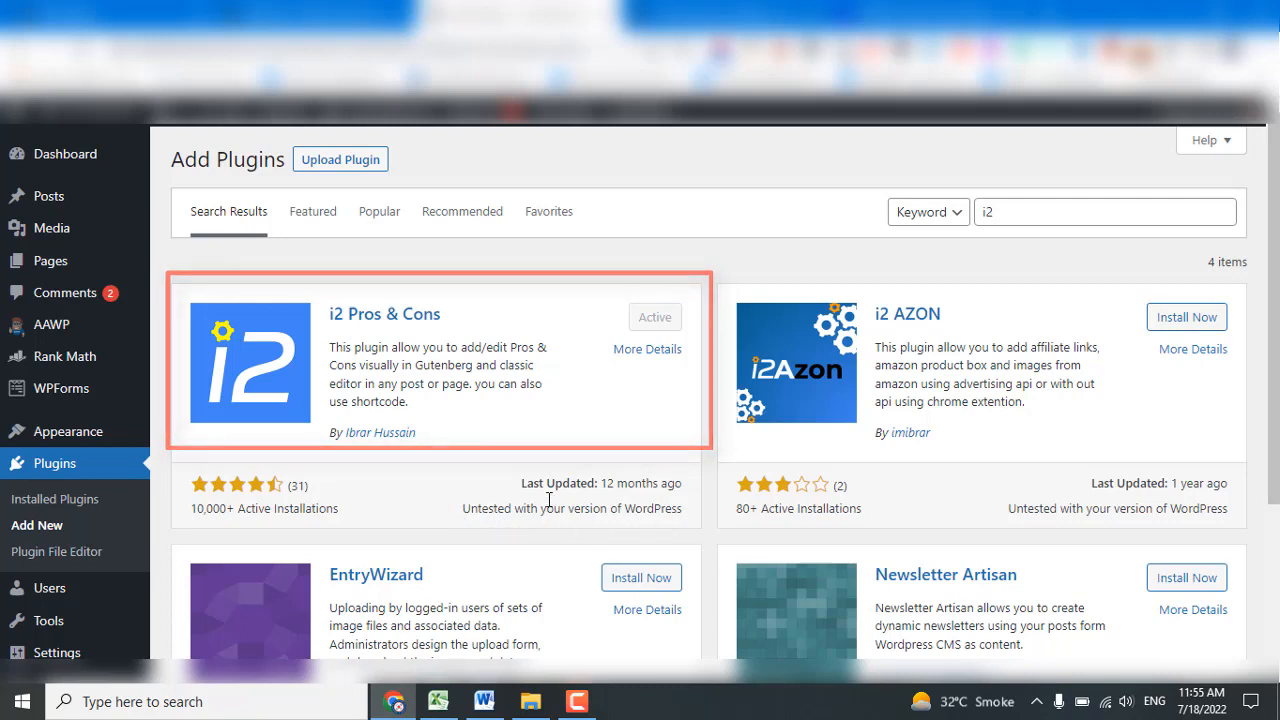
left_click_drag(525, 484, 621, 493)
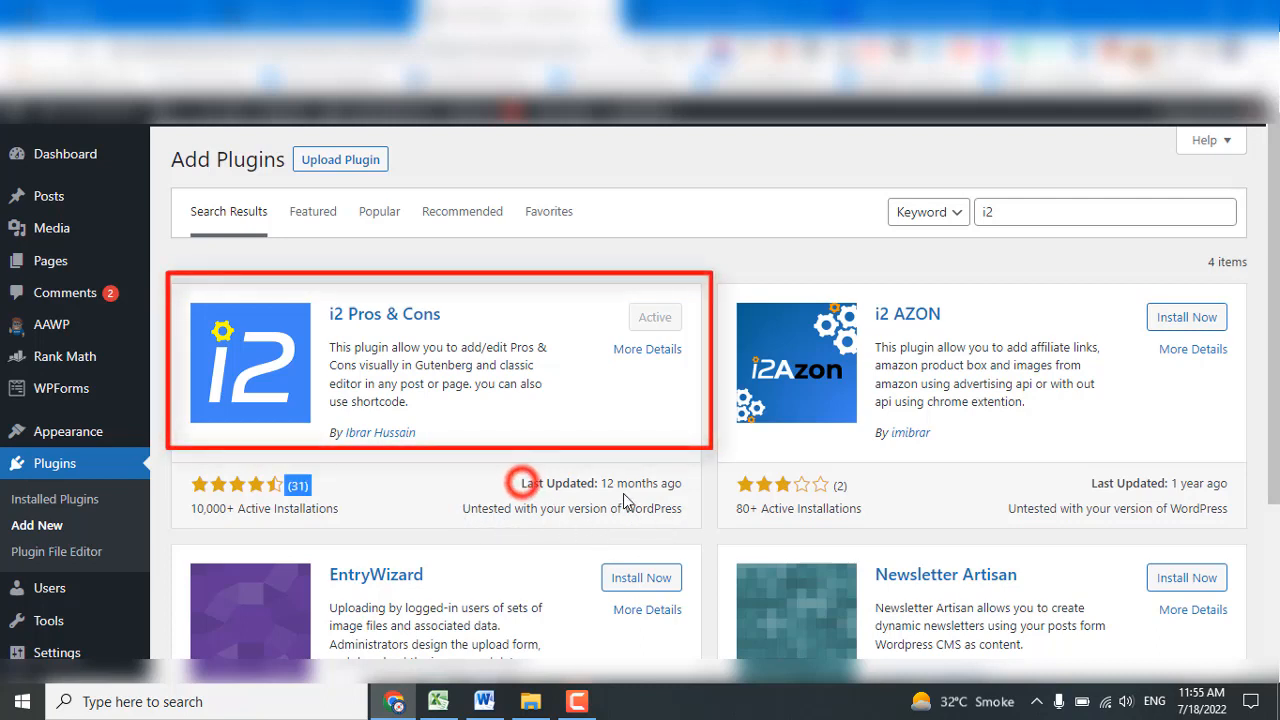
left_click(693, 503)
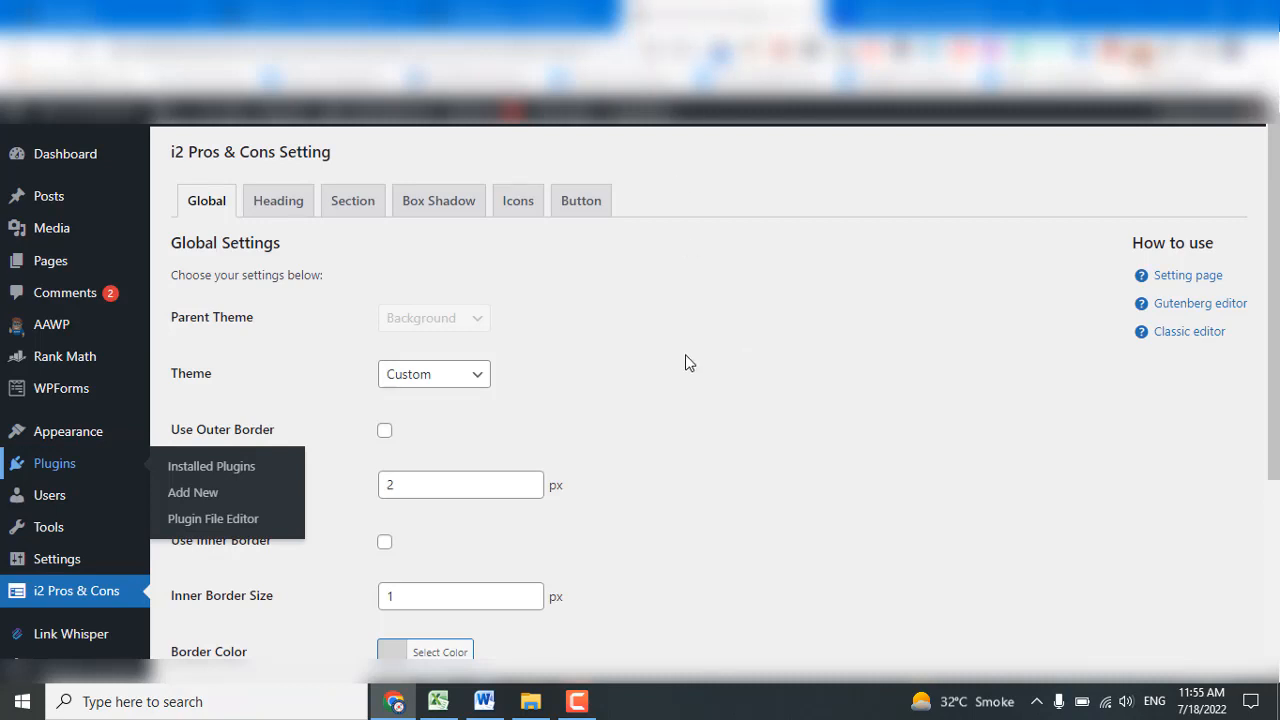
Find i2 Pros & Cons among the installed plugins by searching for "i2" and open its settings.
left_click(78, 470)
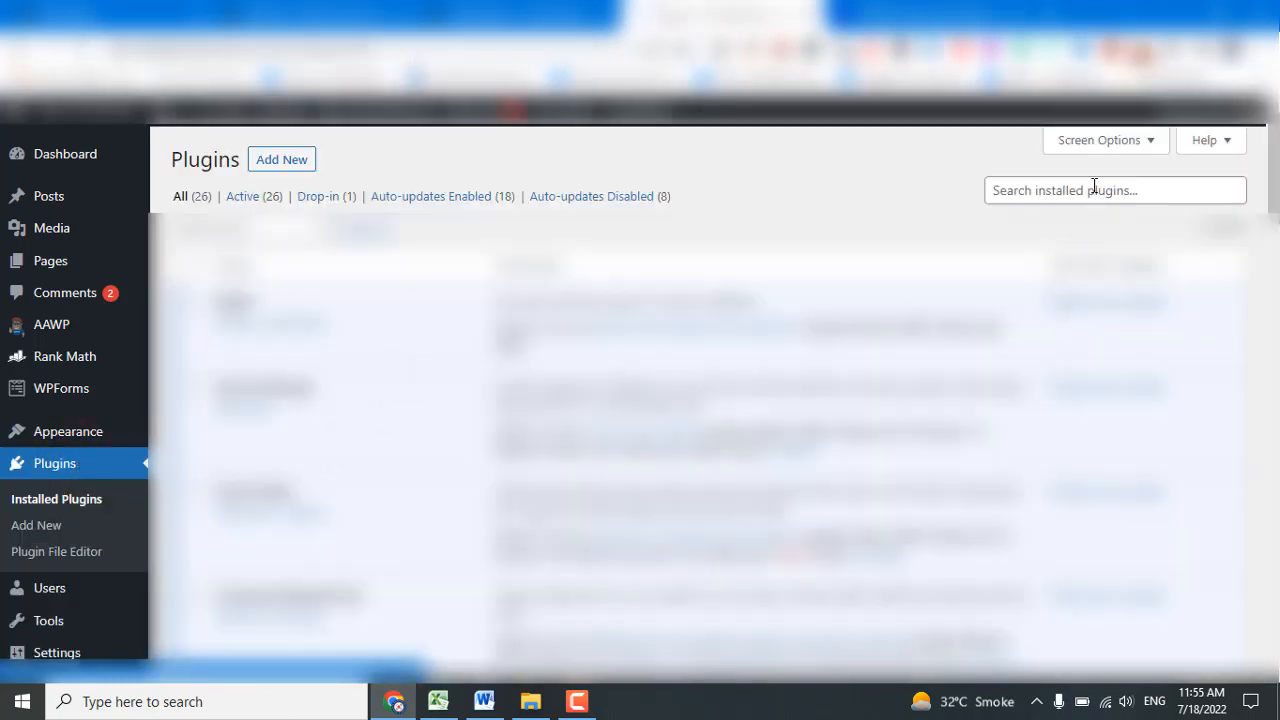
left_click(1094, 188)
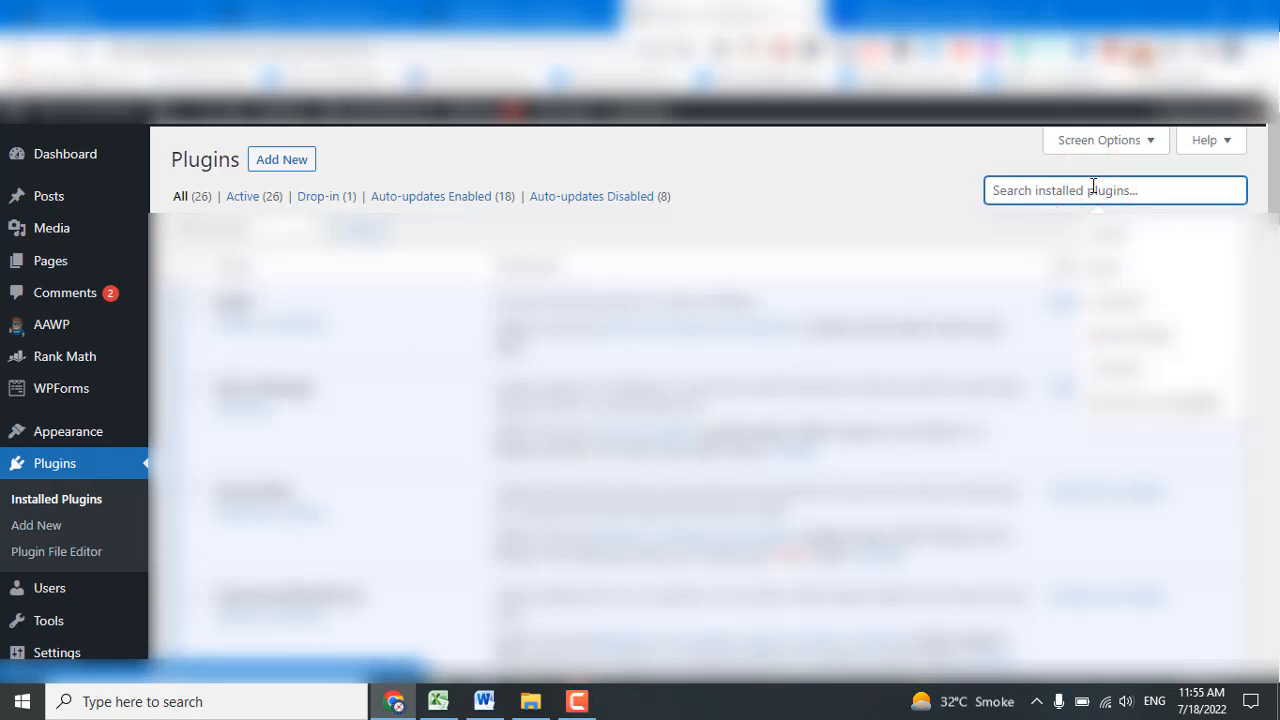
type("i2")
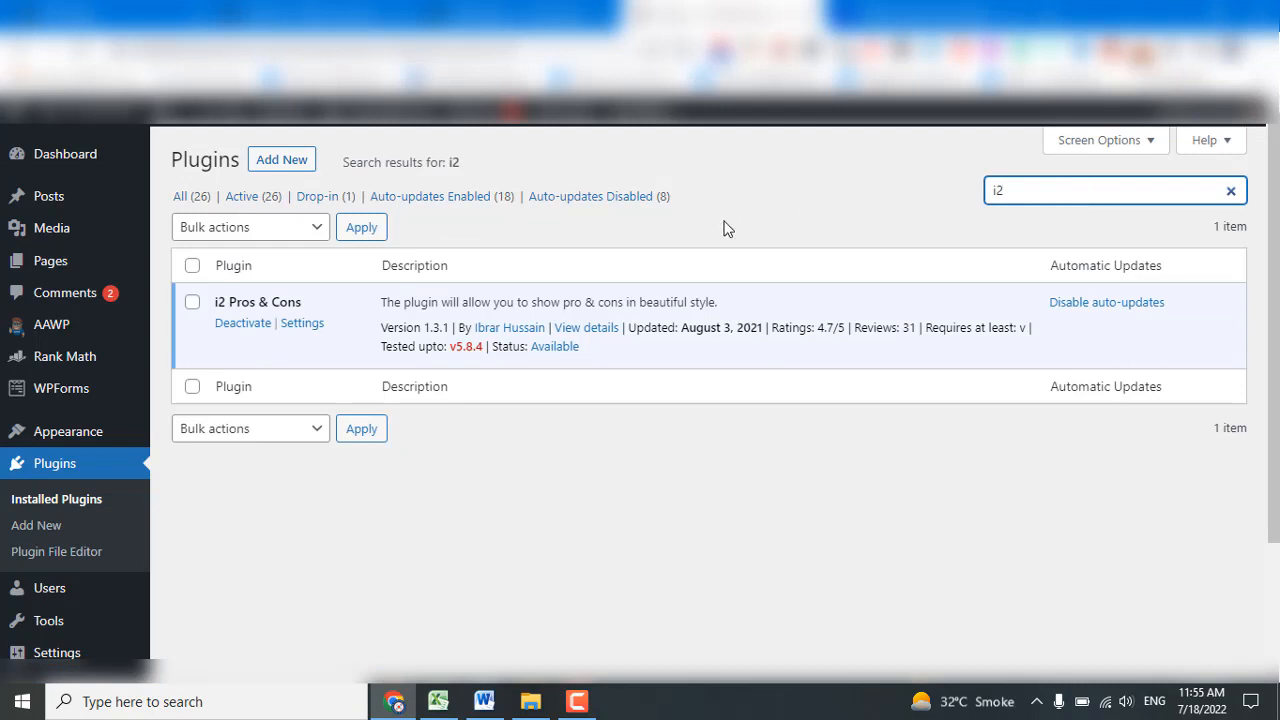
left_click(303, 330)
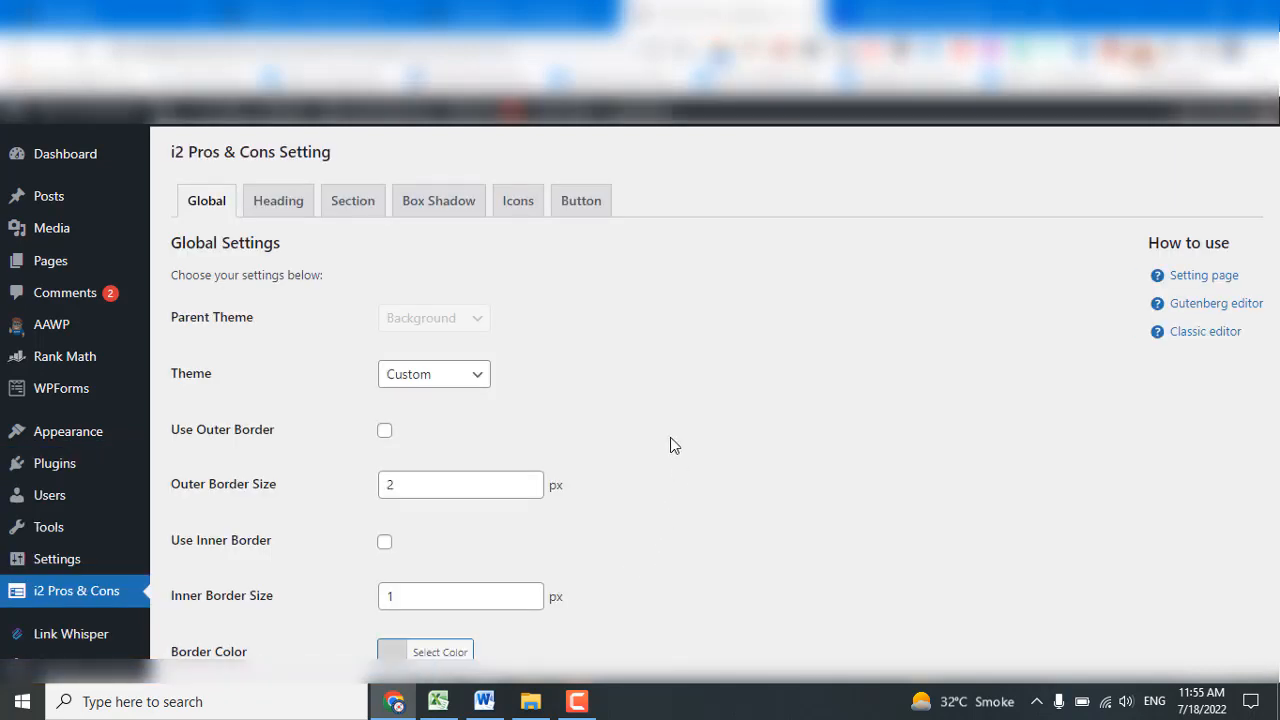
Review the plugin's Global settings, including the theme, border, column spacing and round corner options.
scroll(670, 438, "down", 2)
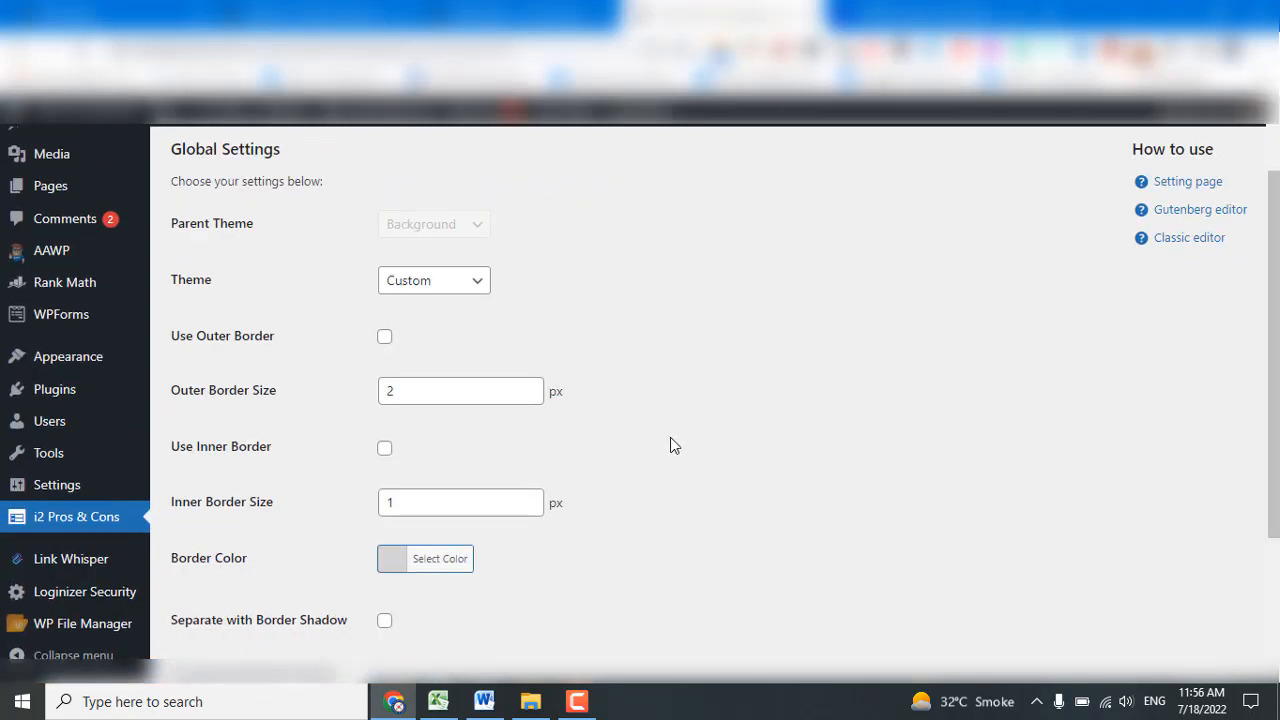
scroll(670, 437, "down", 2)
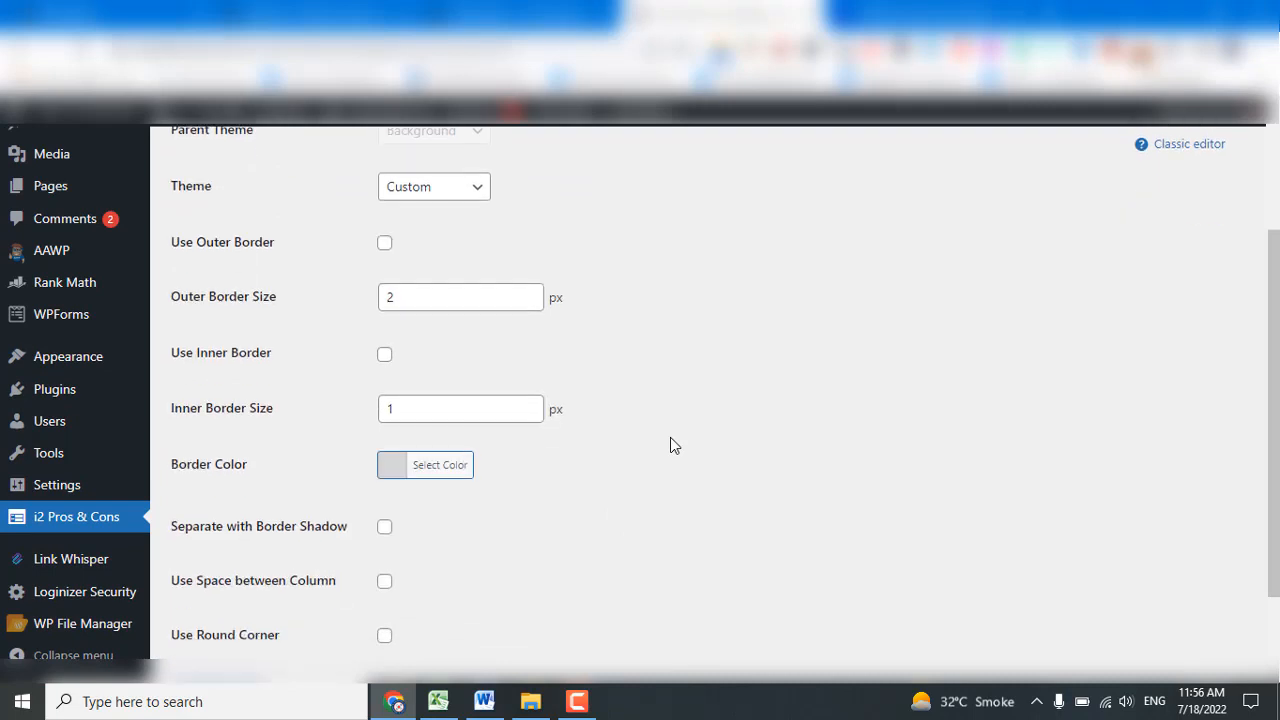
scroll(670, 445, "down", 2)
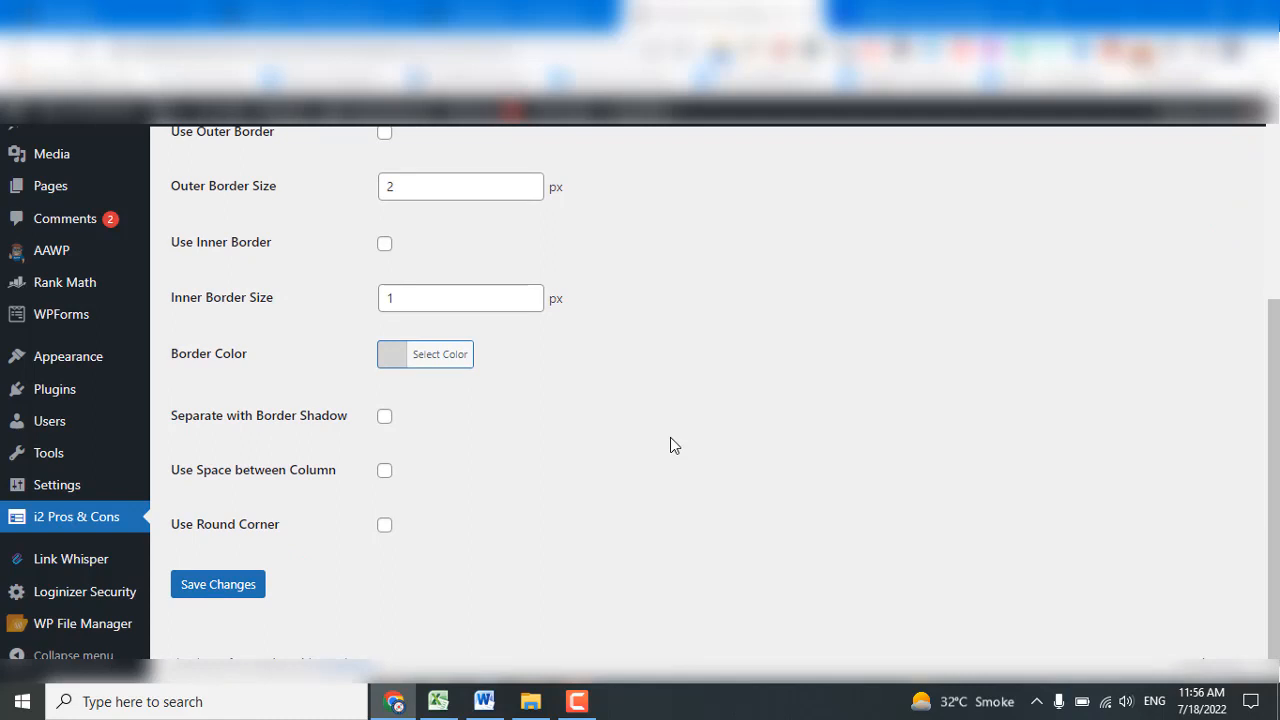
scroll(670, 437, "up", 2)
scroll(668, 432, "up", 2)
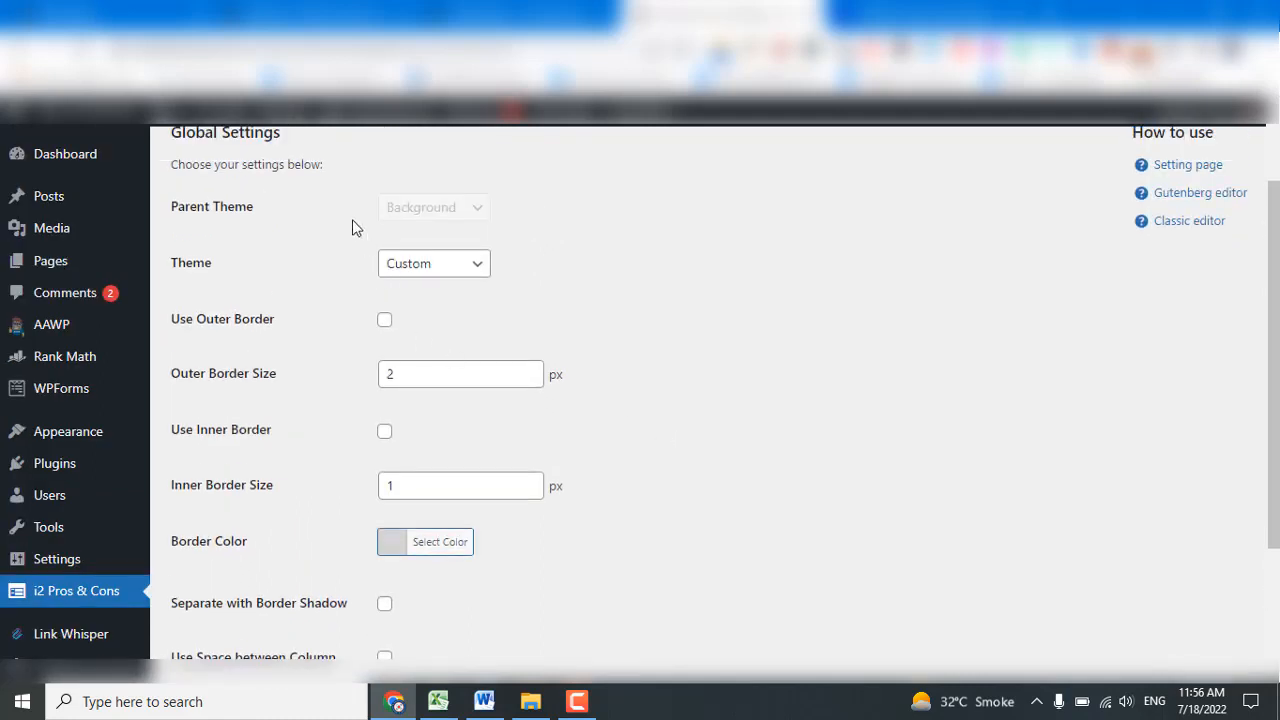
scroll(565, 480, "down", 3)
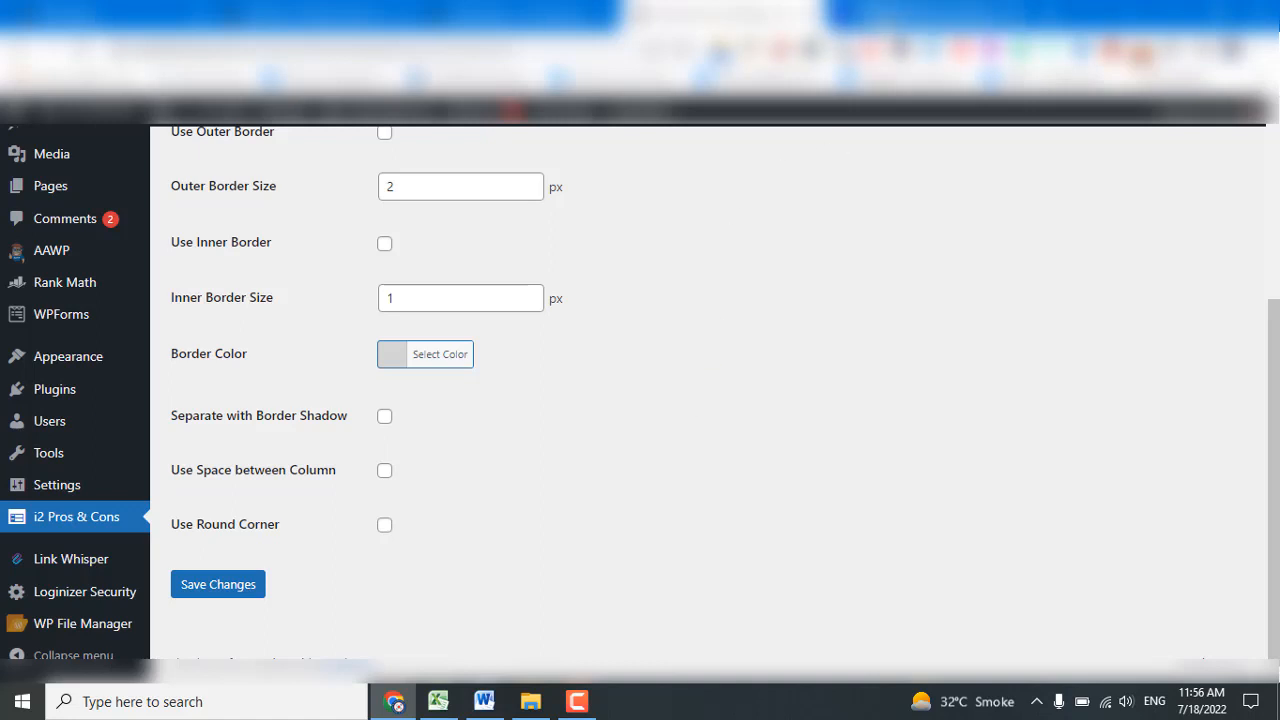
View the pros and cons box in the published subwoofer article and compare it with the plugin's Global settings.
left_click(894, 15)
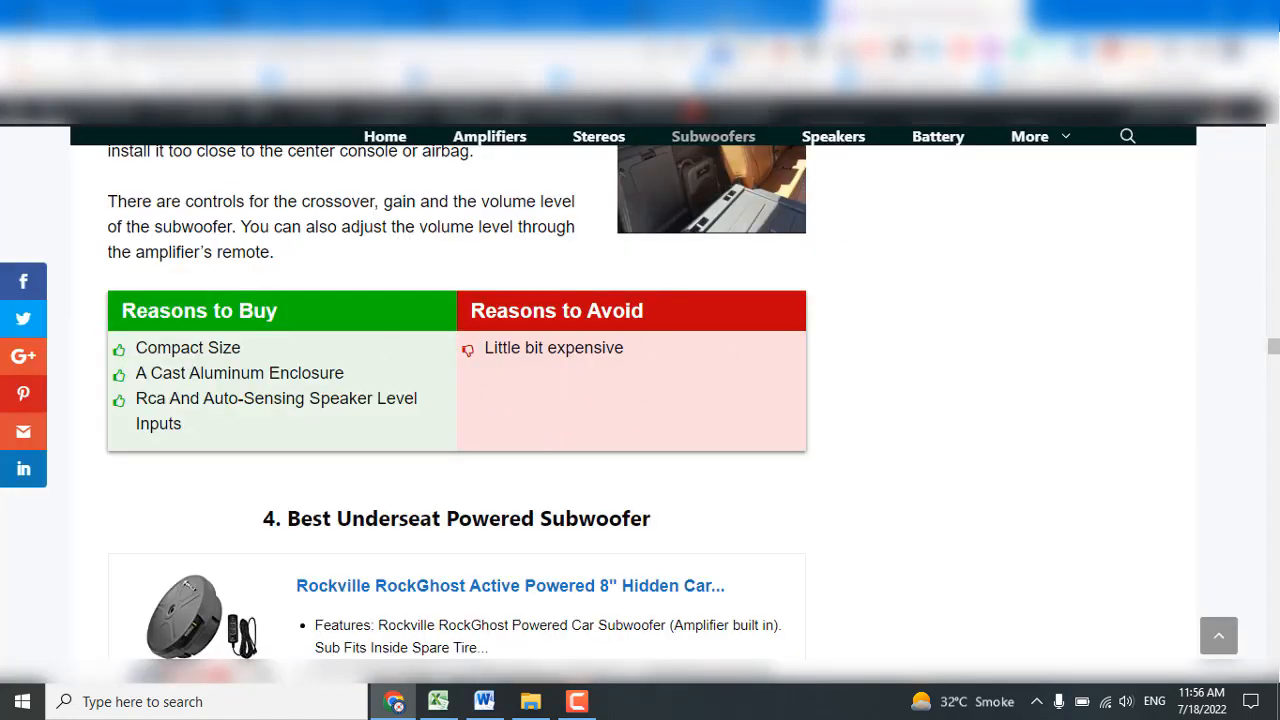
left_click(716, 15)
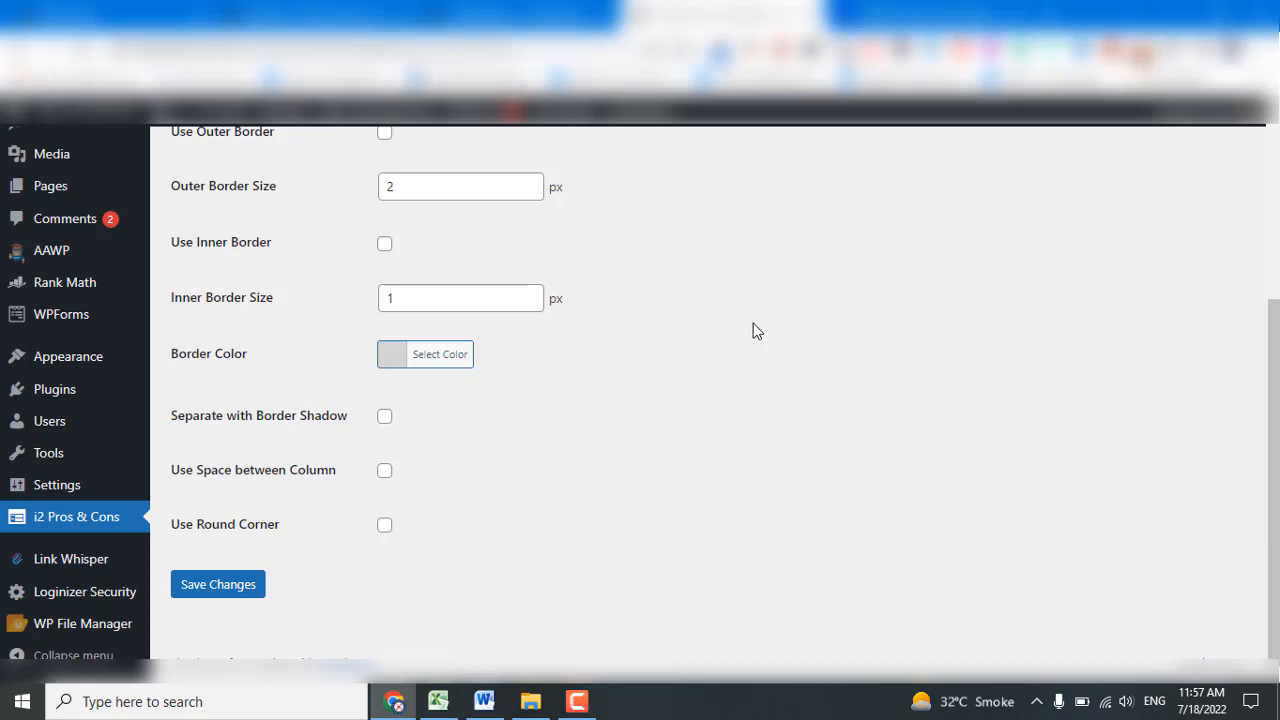
scroll(434, 429, "up", 3)
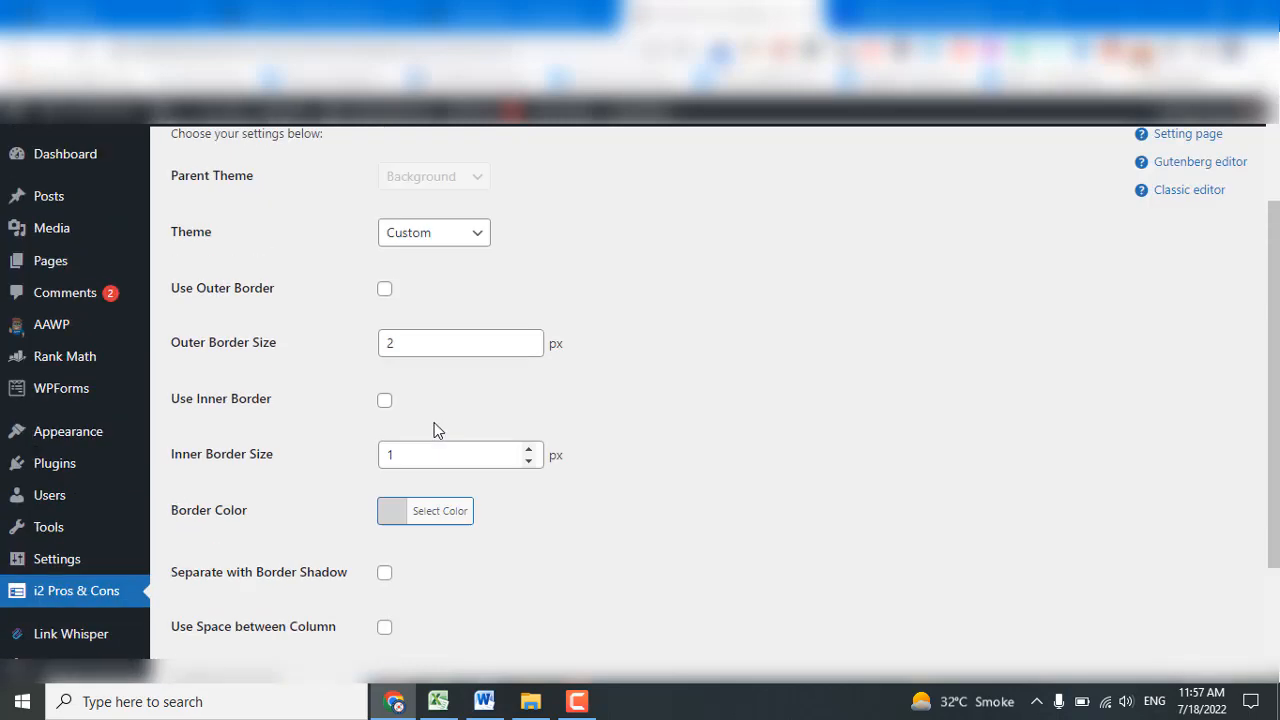
scroll(383, 462, "down", 3)
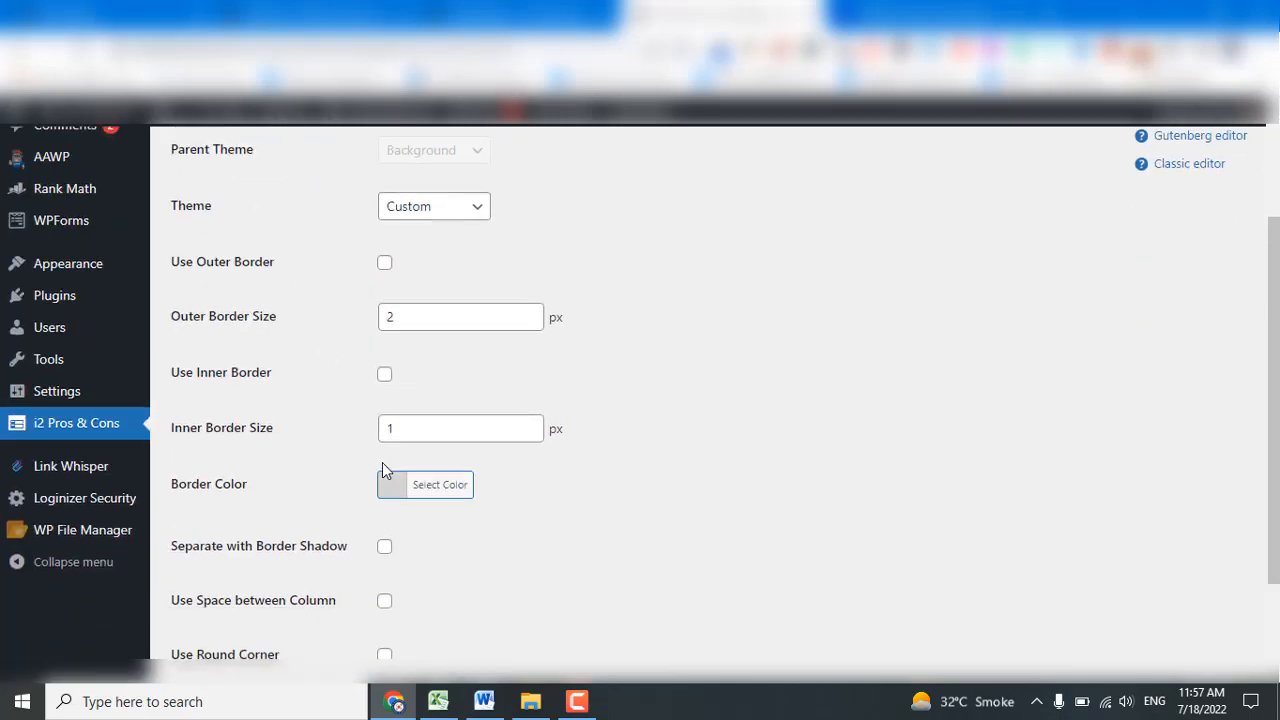
scroll(383, 470, "up", 3)
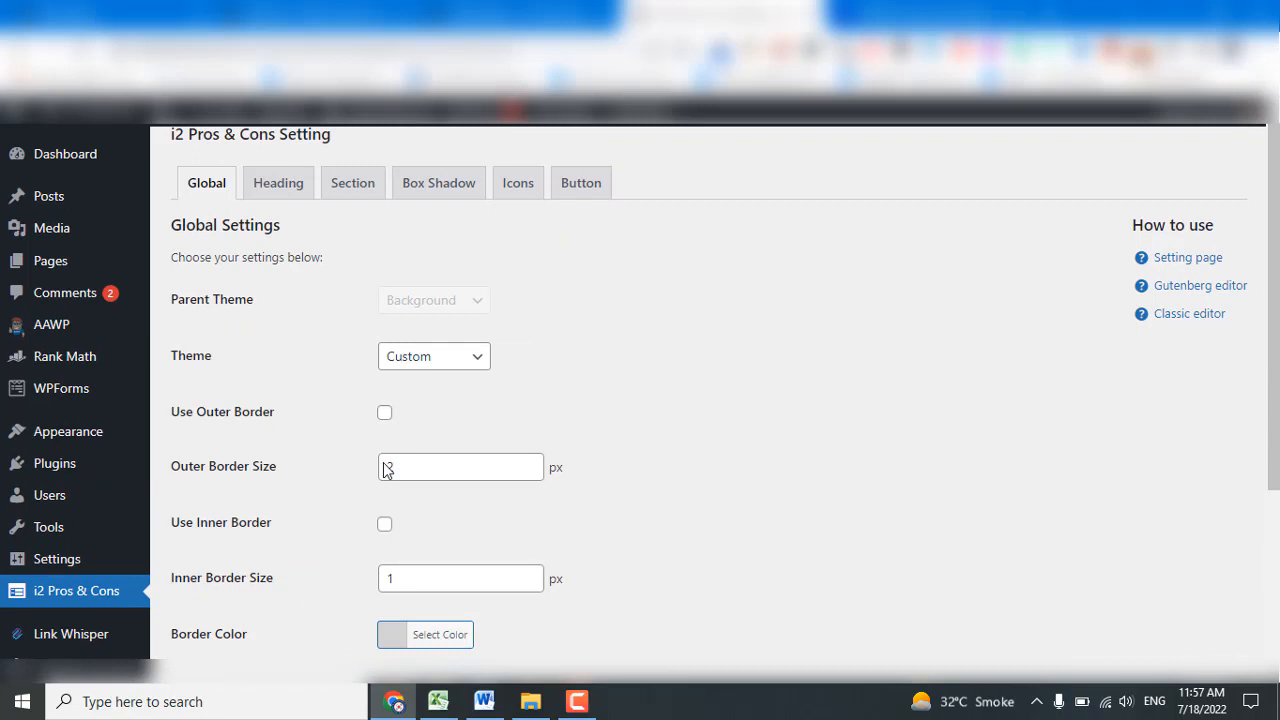
Examine the plugin's Heading settings for title alignment, text and background colors, and the pros and cons icons.
left_click(280, 190)
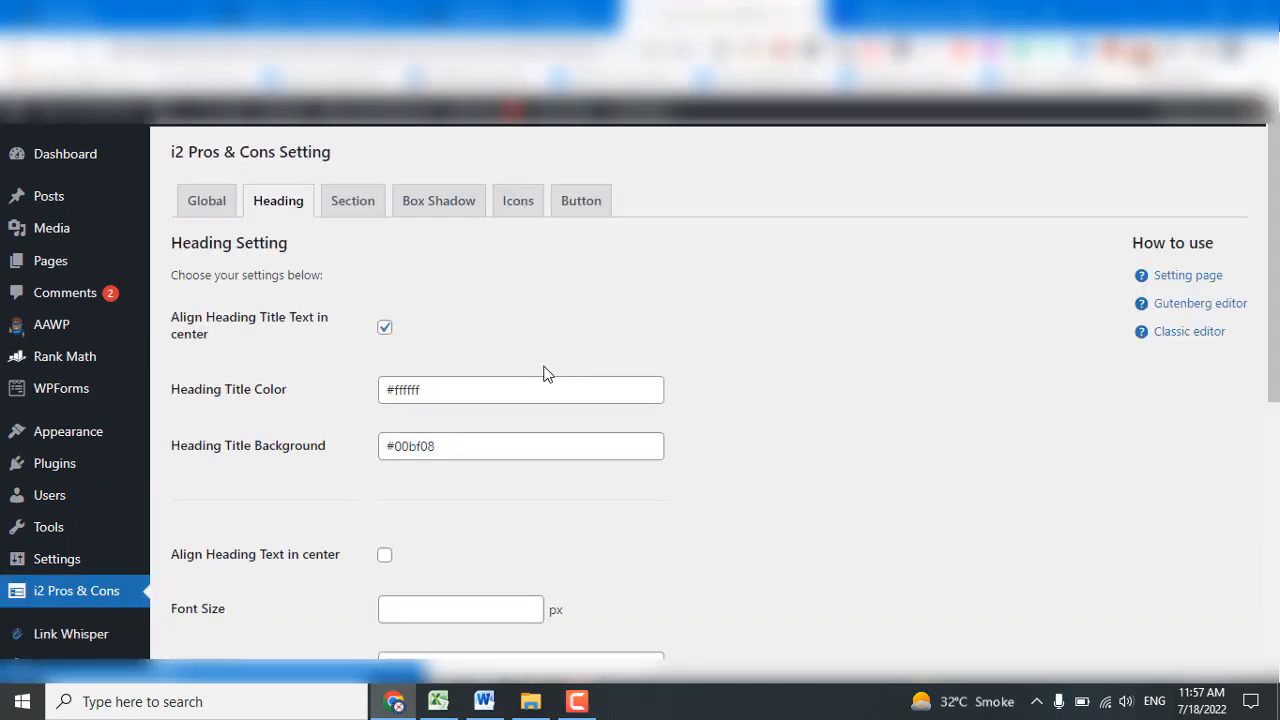
scroll(546, 373, "down", 1)
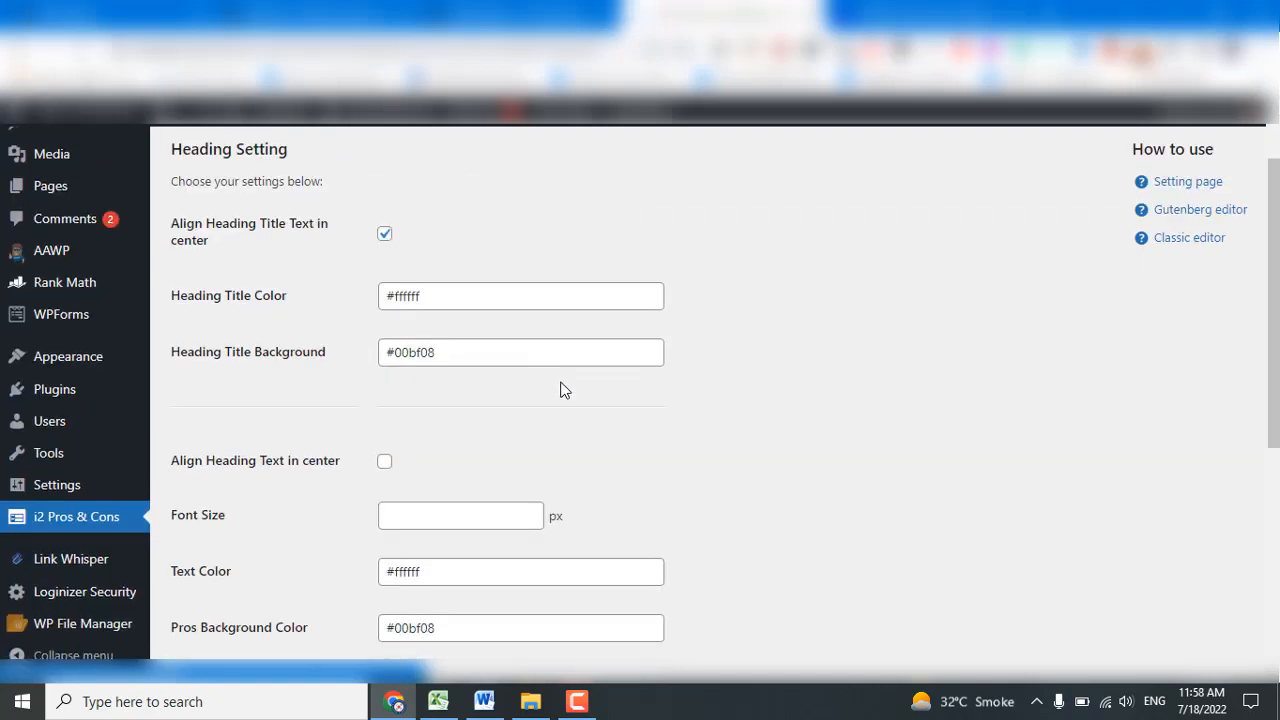
scroll(560, 386, "down", 3)
scroll(561, 391, "down", 1)
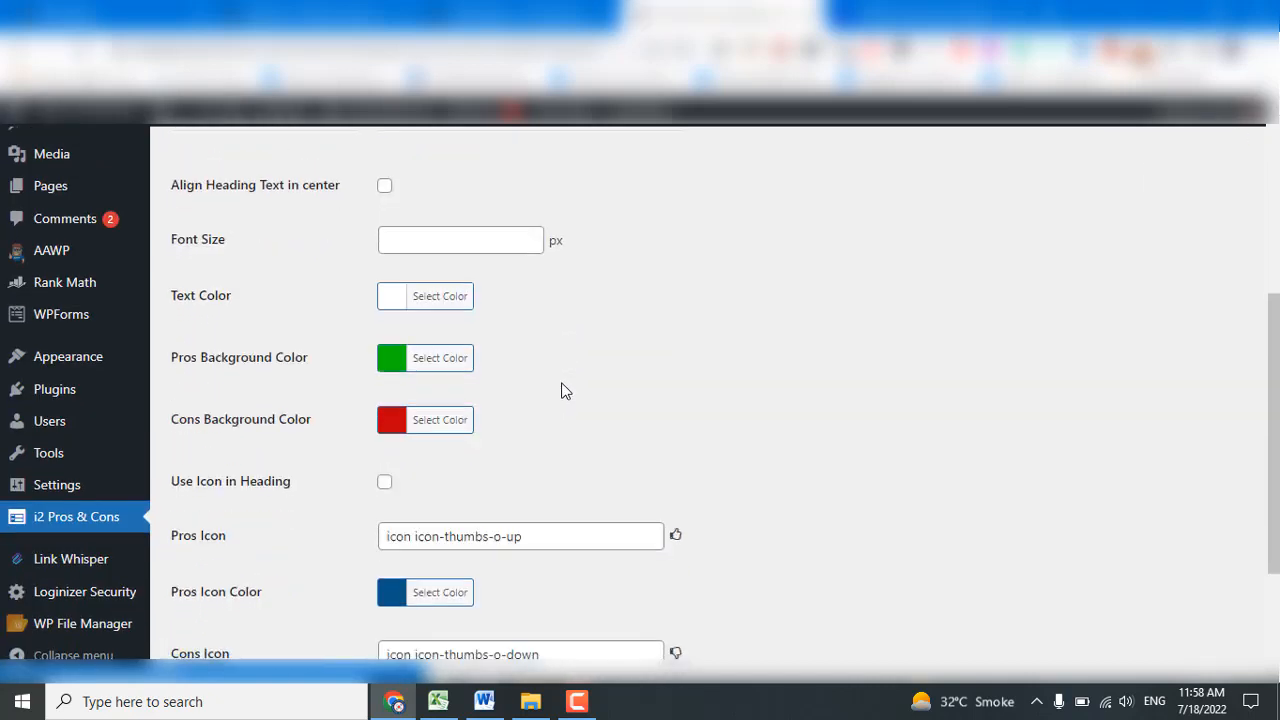
scroll(561, 391, "down", 4)
scroll(585, 423, "up", 3)
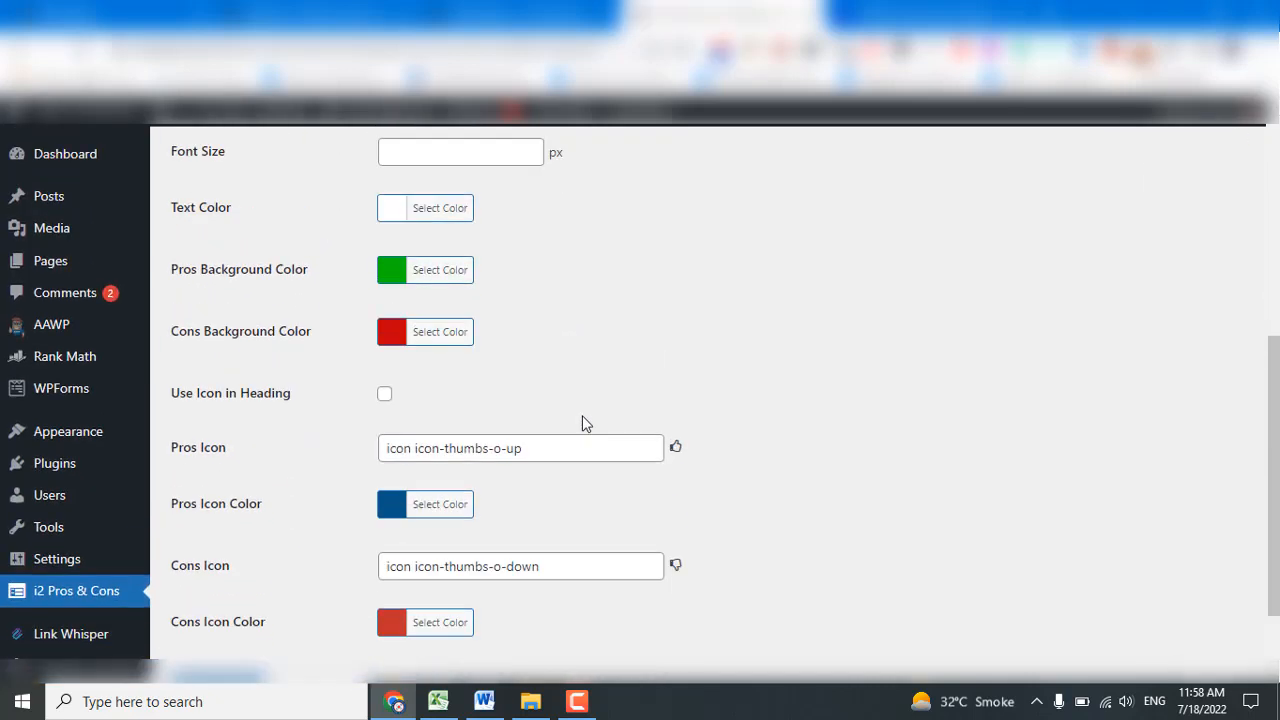
scroll(583, 423, "up", 1)
scroll(583, 423, "down", 4)
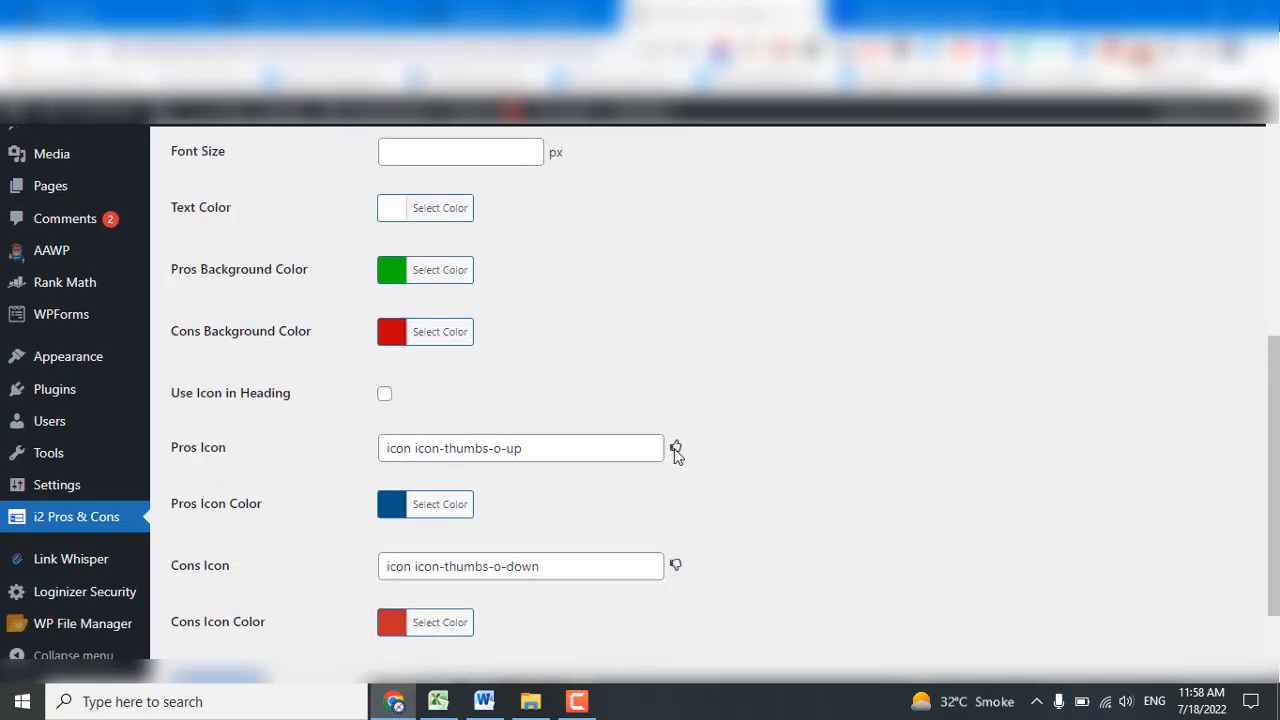
scroll(686, 565, "up", 3)
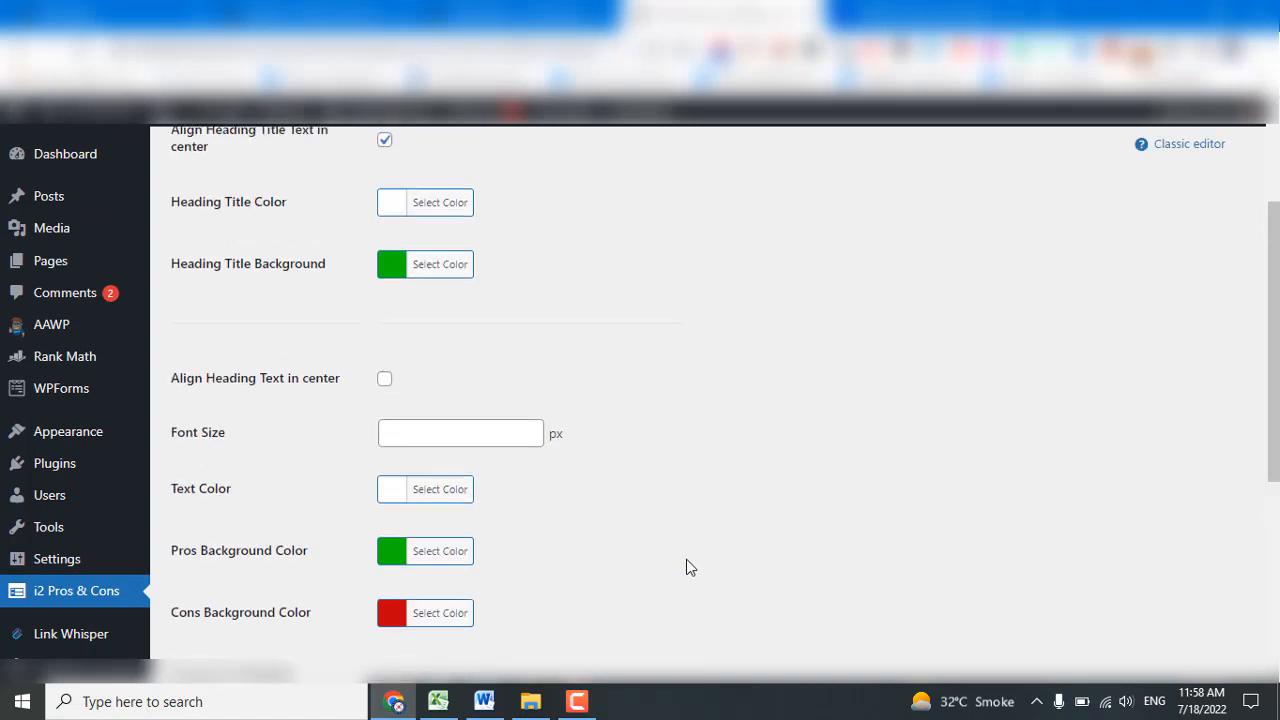
Review the plugin's Section settings and its Box Shadow settings.
scroll(686, 567, "up", 2)
left_click(366, 206)
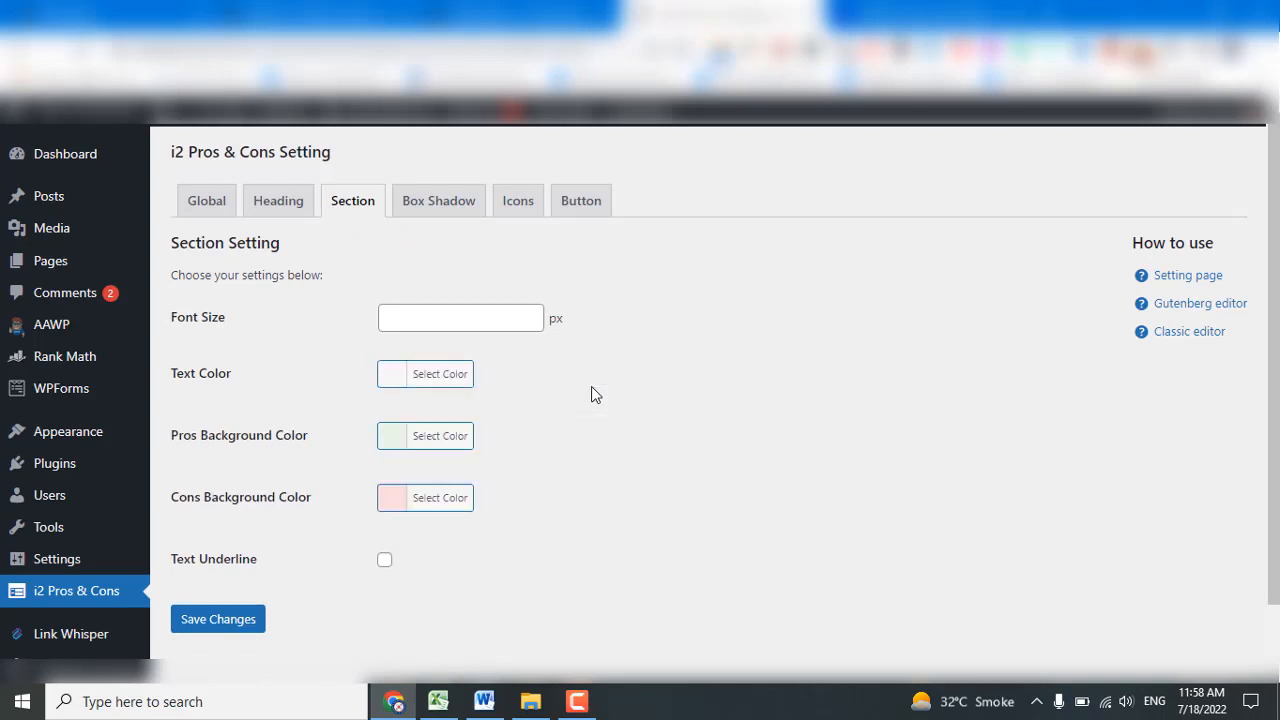
left_click(449, 209)
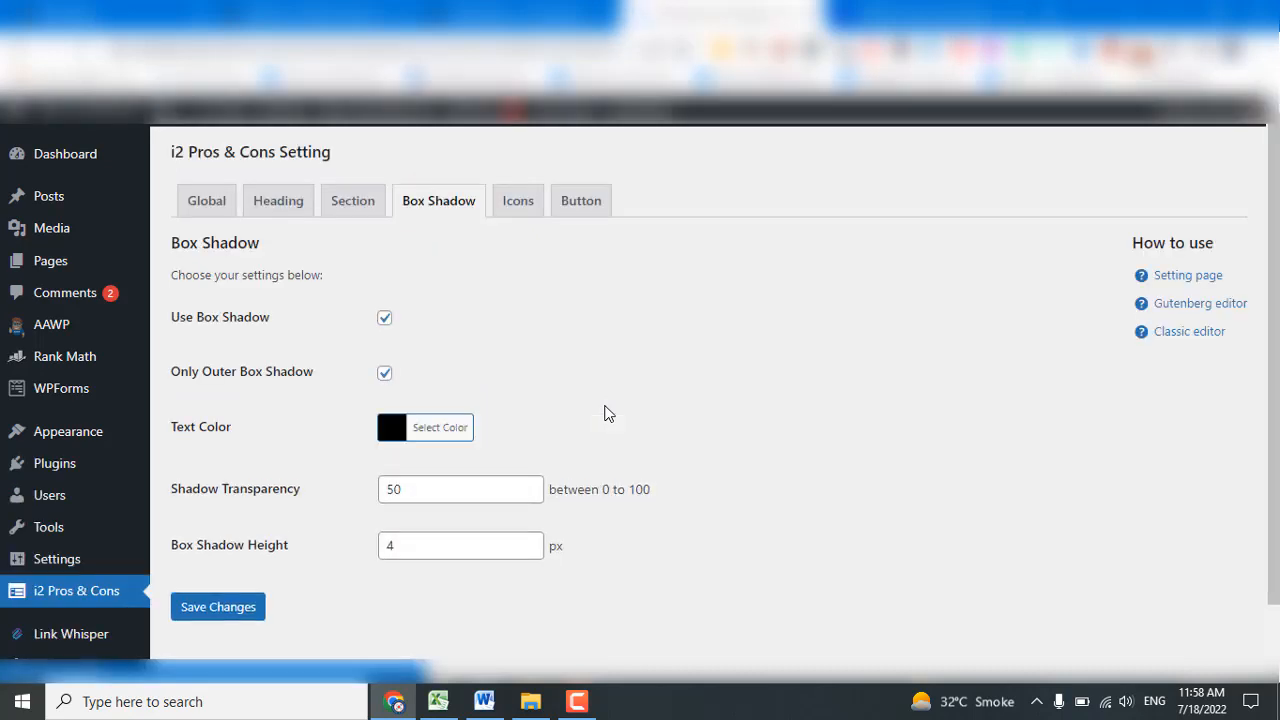
scroll(604, 413, "down", 1)
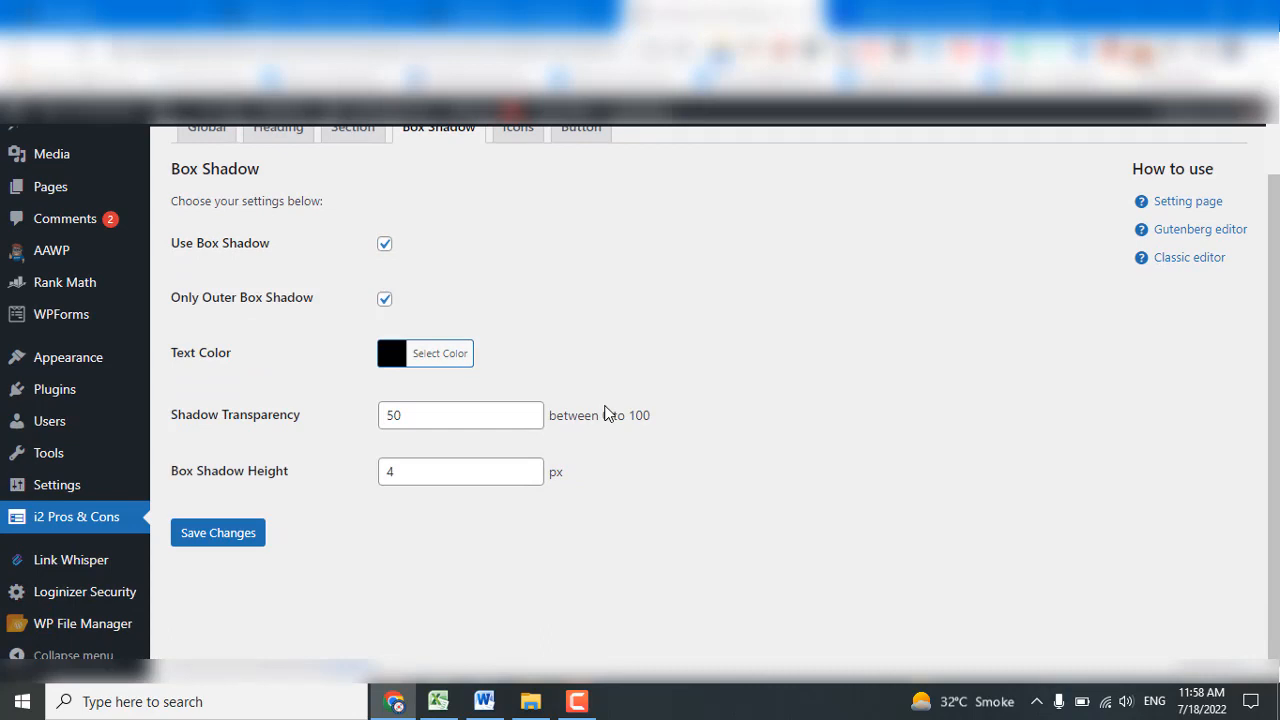
scroll(675, 458, "up", 1)
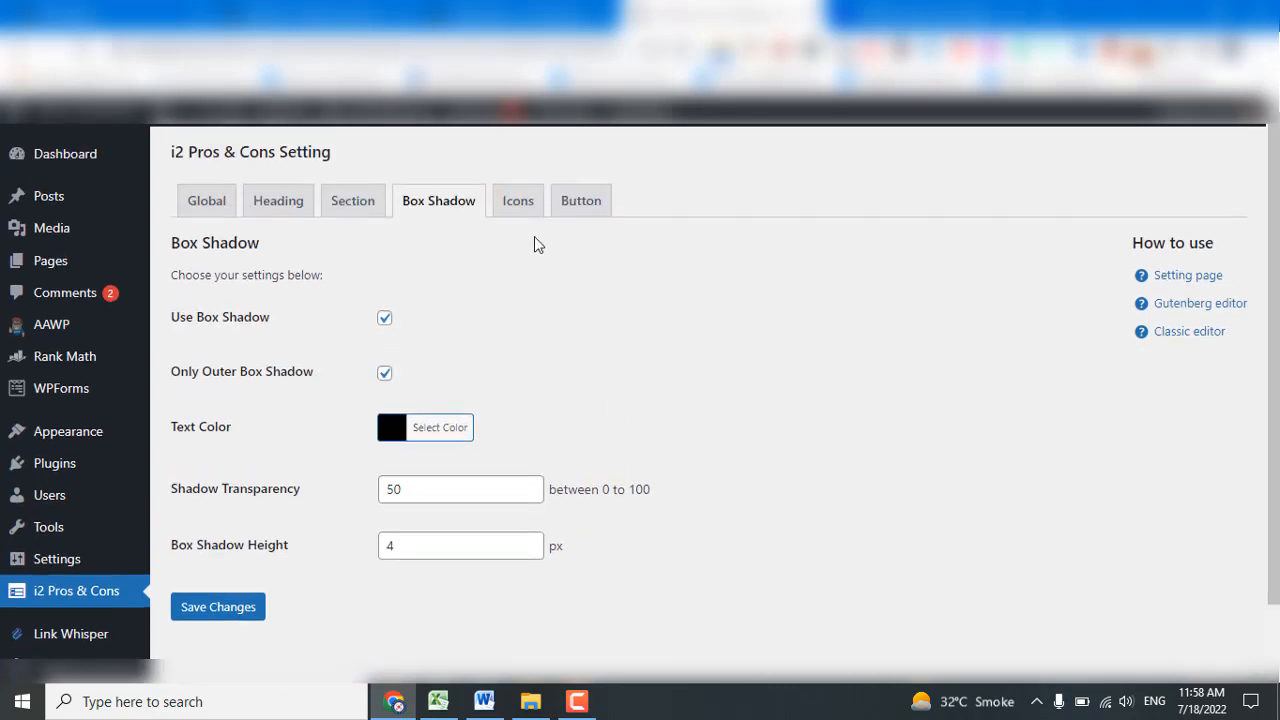
Review the plugin's Icons settings and its Button style settings.
left_click(519, 201)
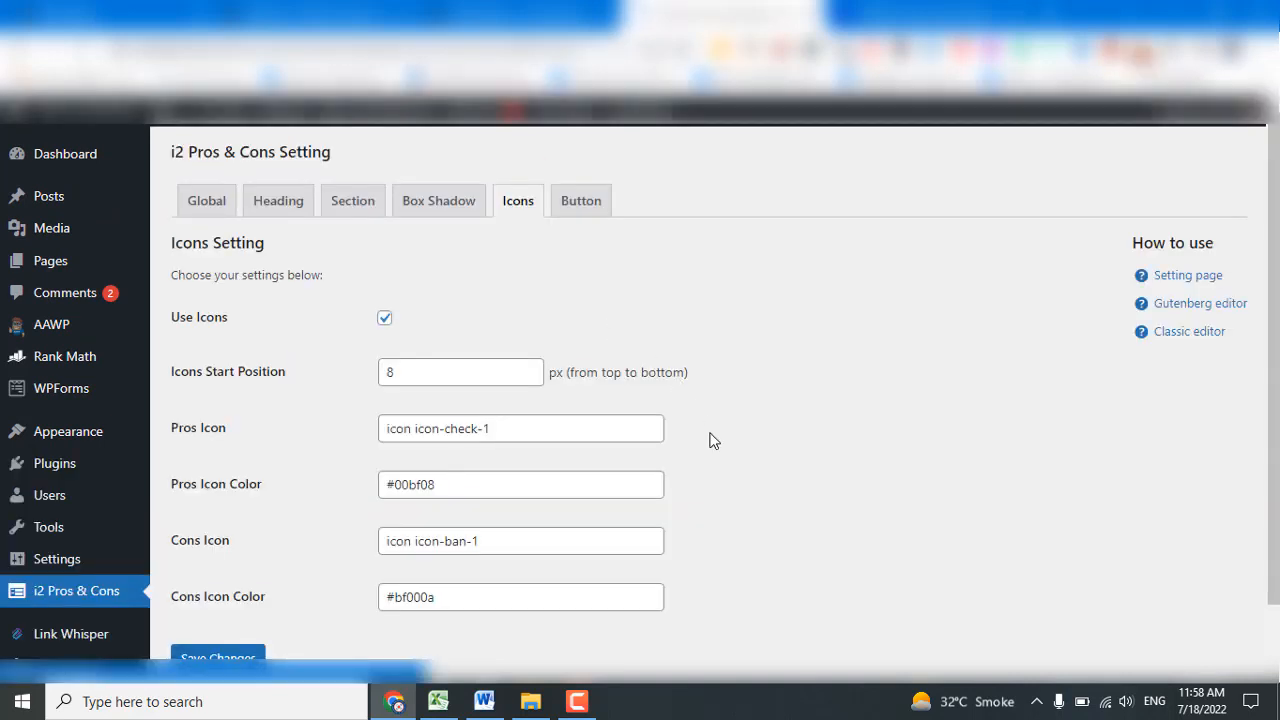
scroll(713, 440, "down", 1)
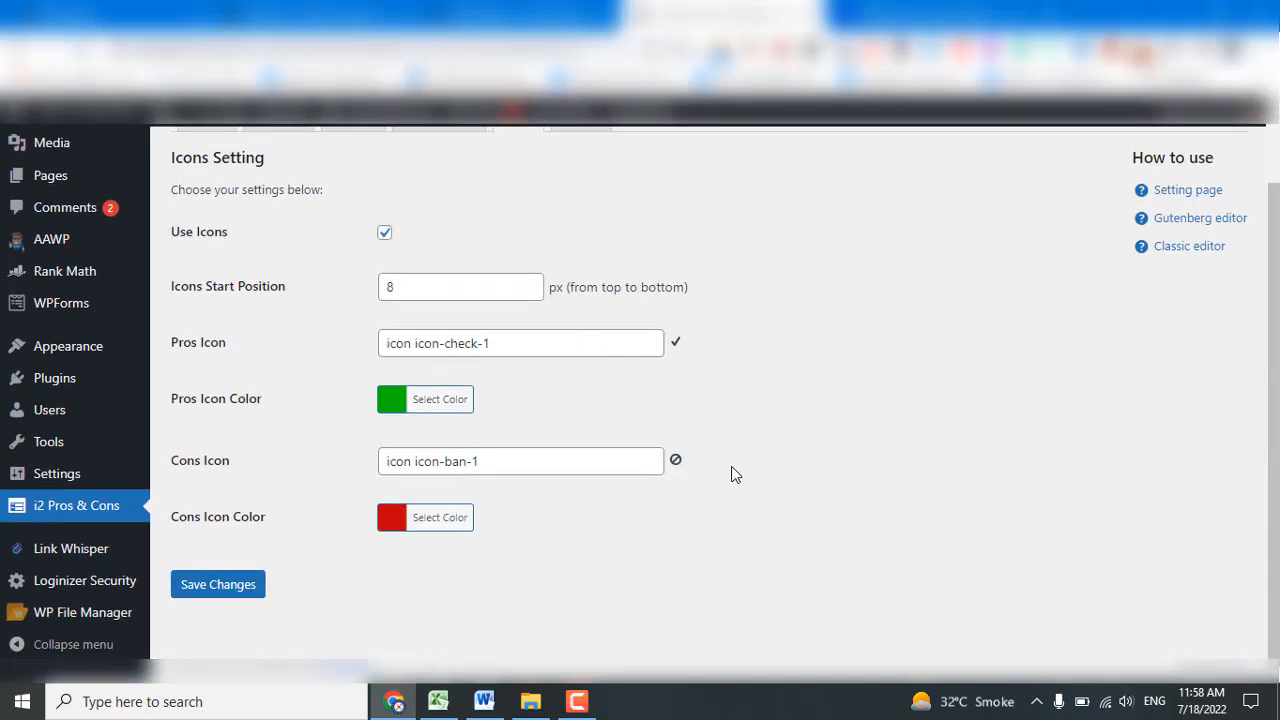
scroll(731, 466, "up", 1)
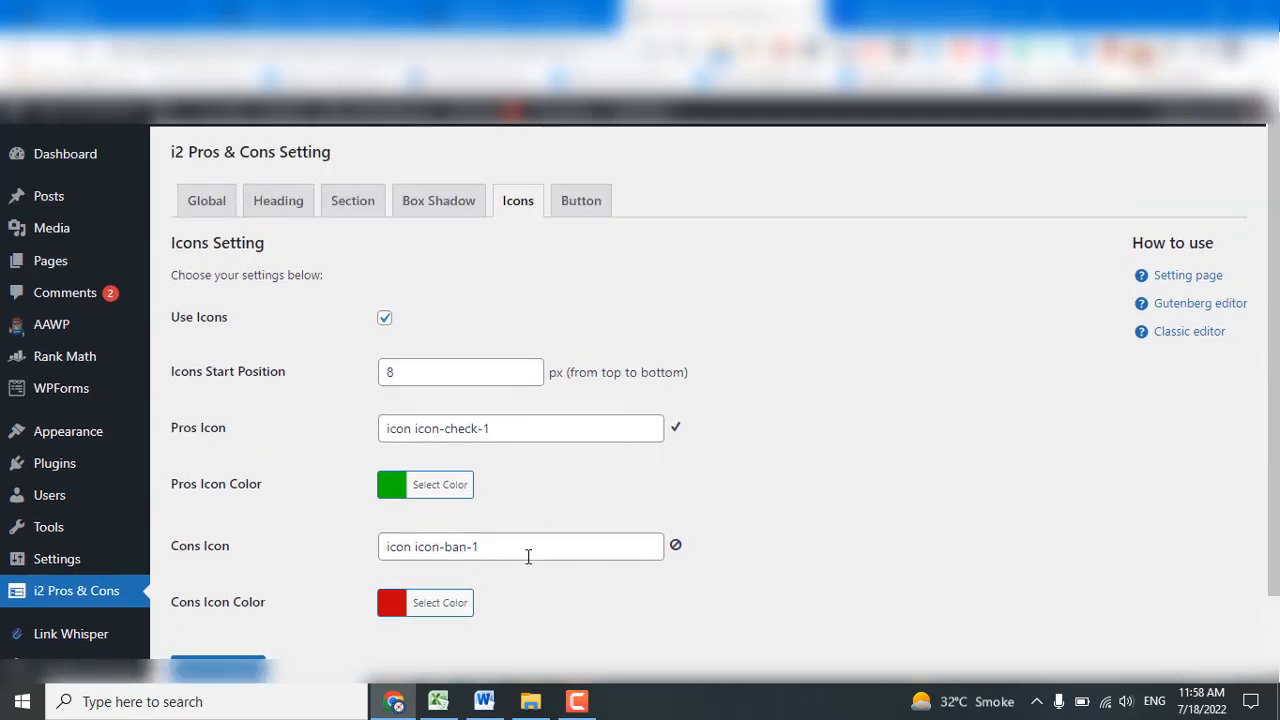
left_click(579, 198)
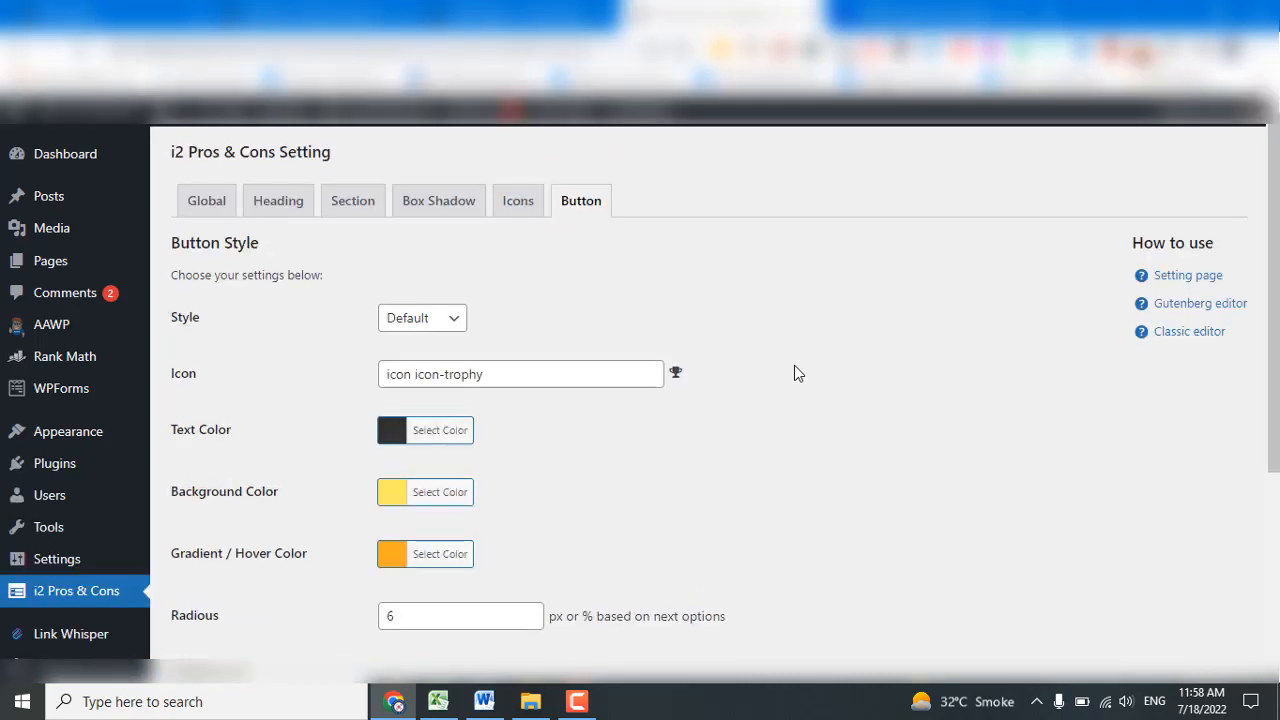
scroll(798, 373, "down", 2)
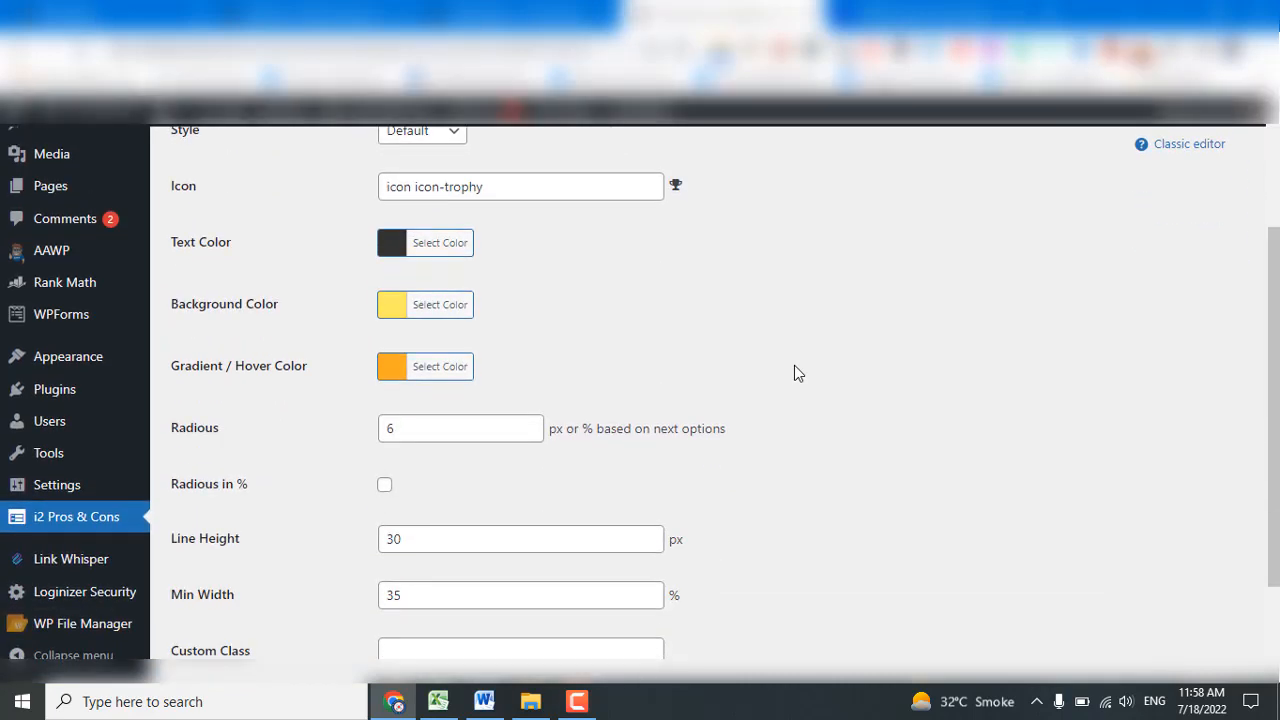
scroll(798, 373, "down", 2)
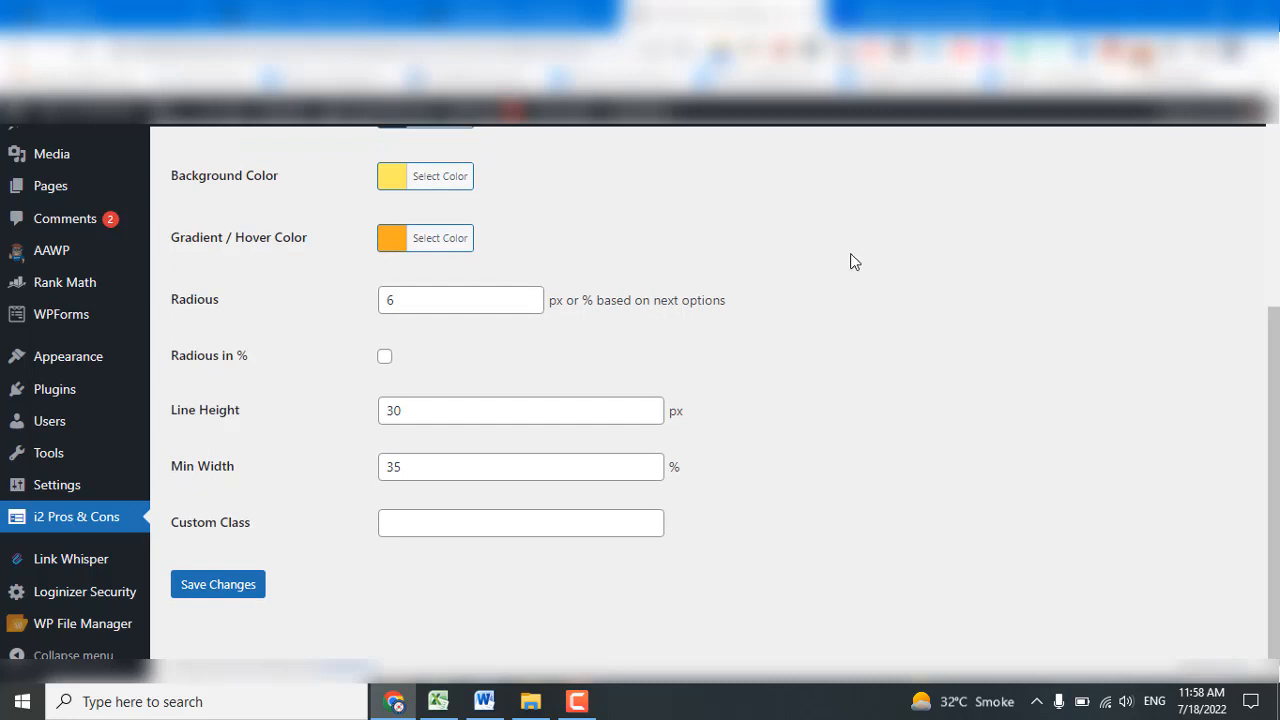
In the post editor, cut the plain Pros and Cons text below the Rockville RockGhost description.
left_click(893, 12)
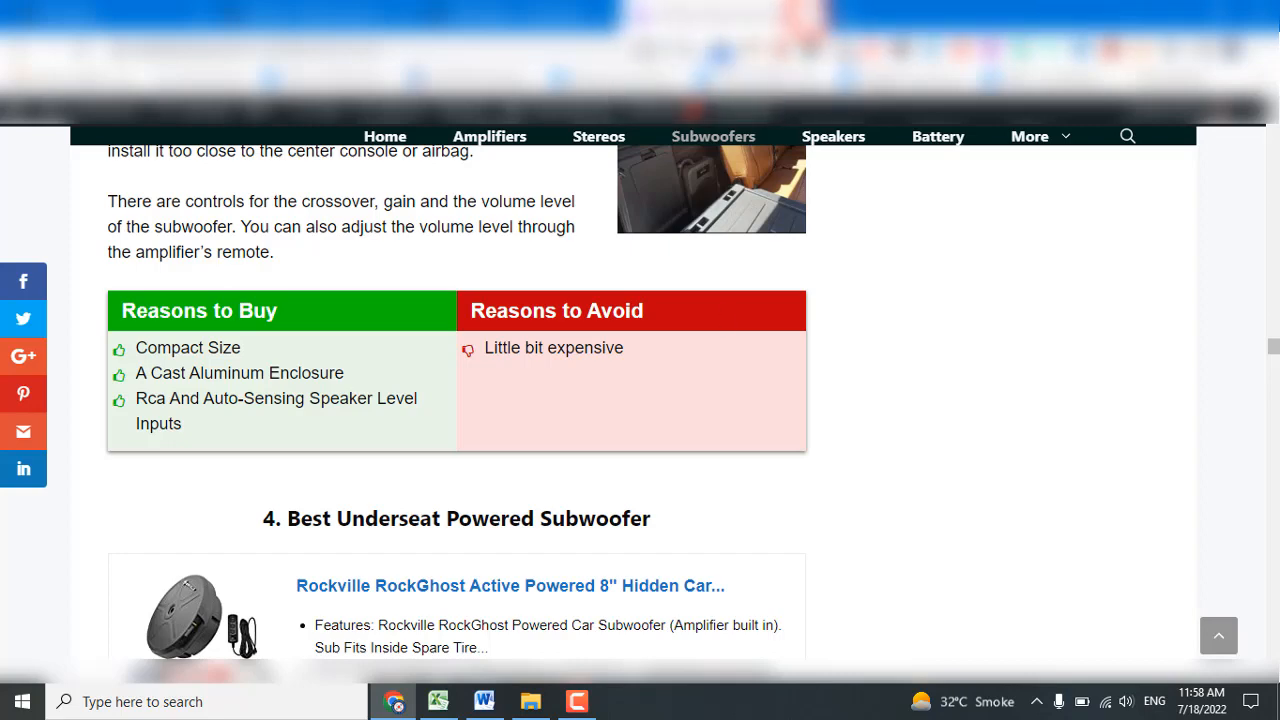
left_click(556, 12)
left_click(606, 13)
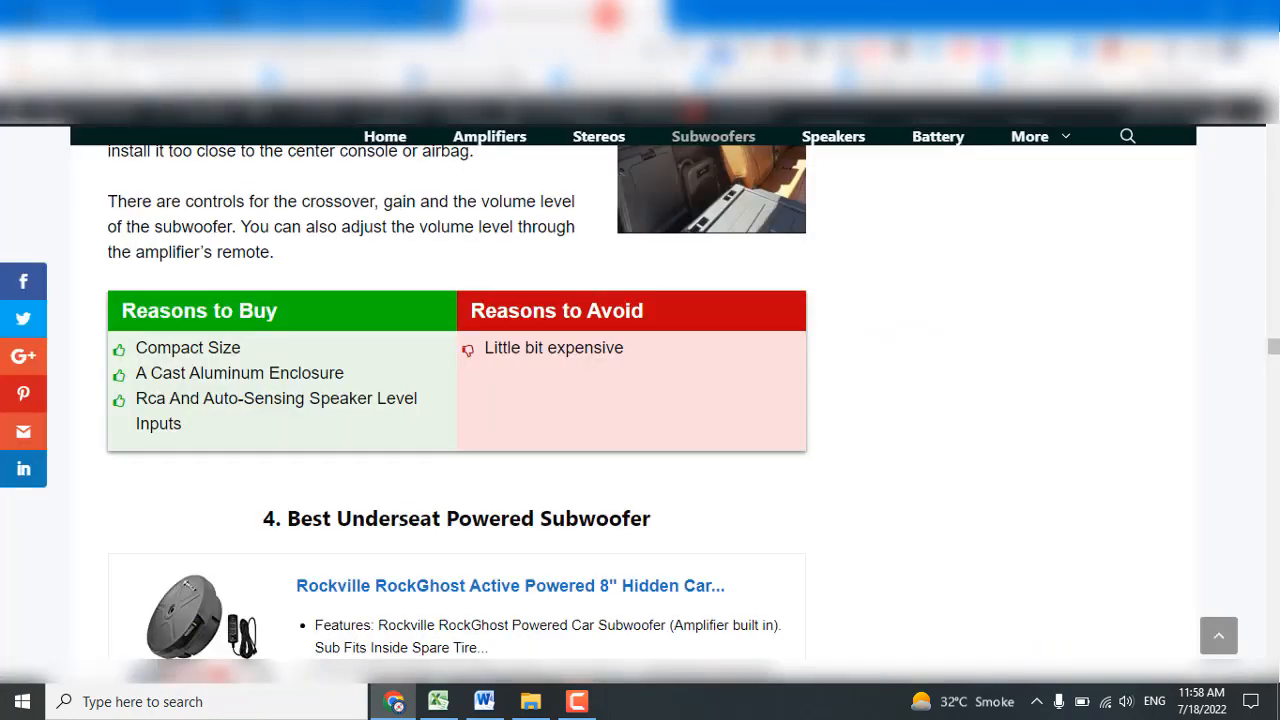
left_click(370, 12)
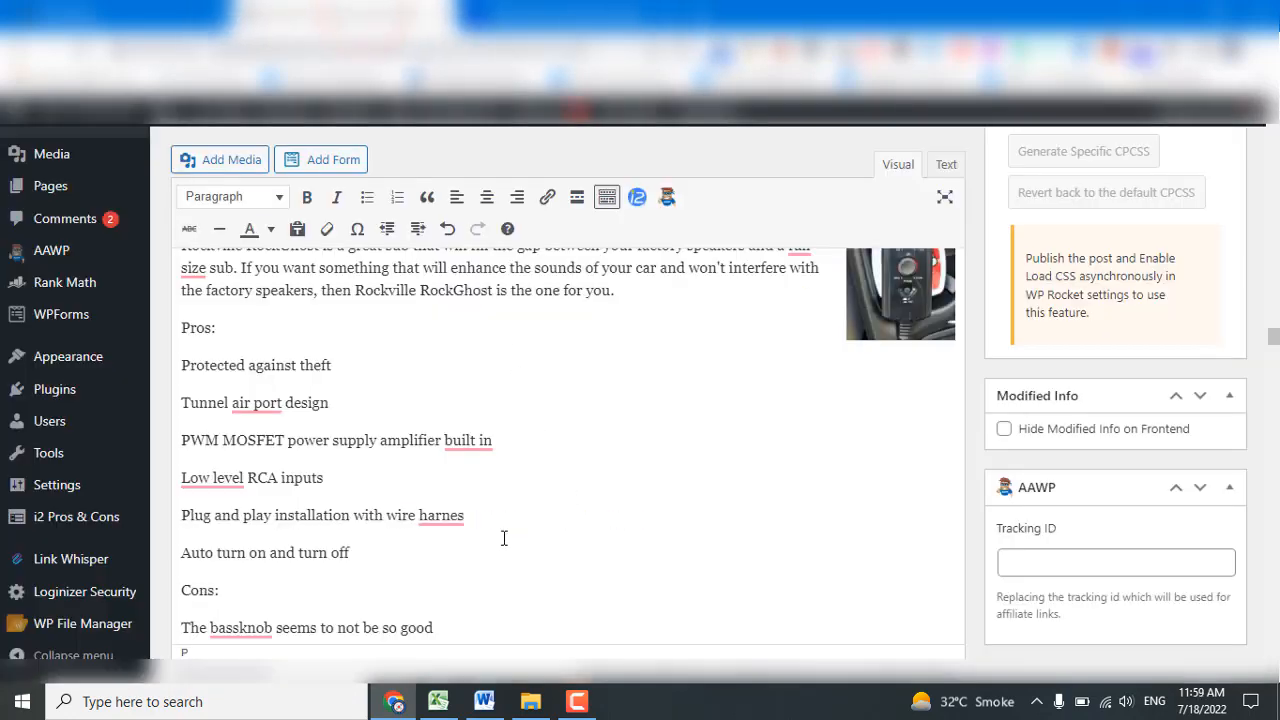
scroll(506, 563, "down", 2)
scroll(506, 558, "up", 4)
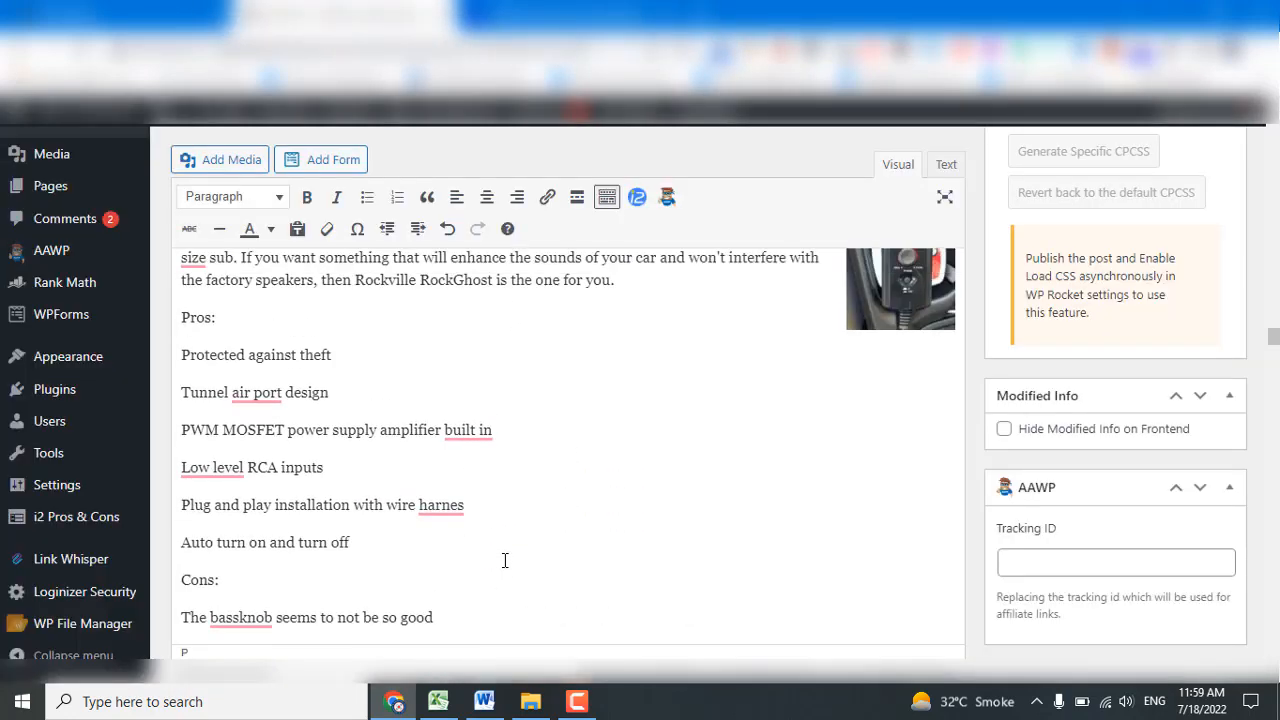
mouse_move(183, 328)
left_mouse_down()
mouse_move(430, 565)
mouse_move(451, 622)
left_mouse_up()
right_click(429, 520)
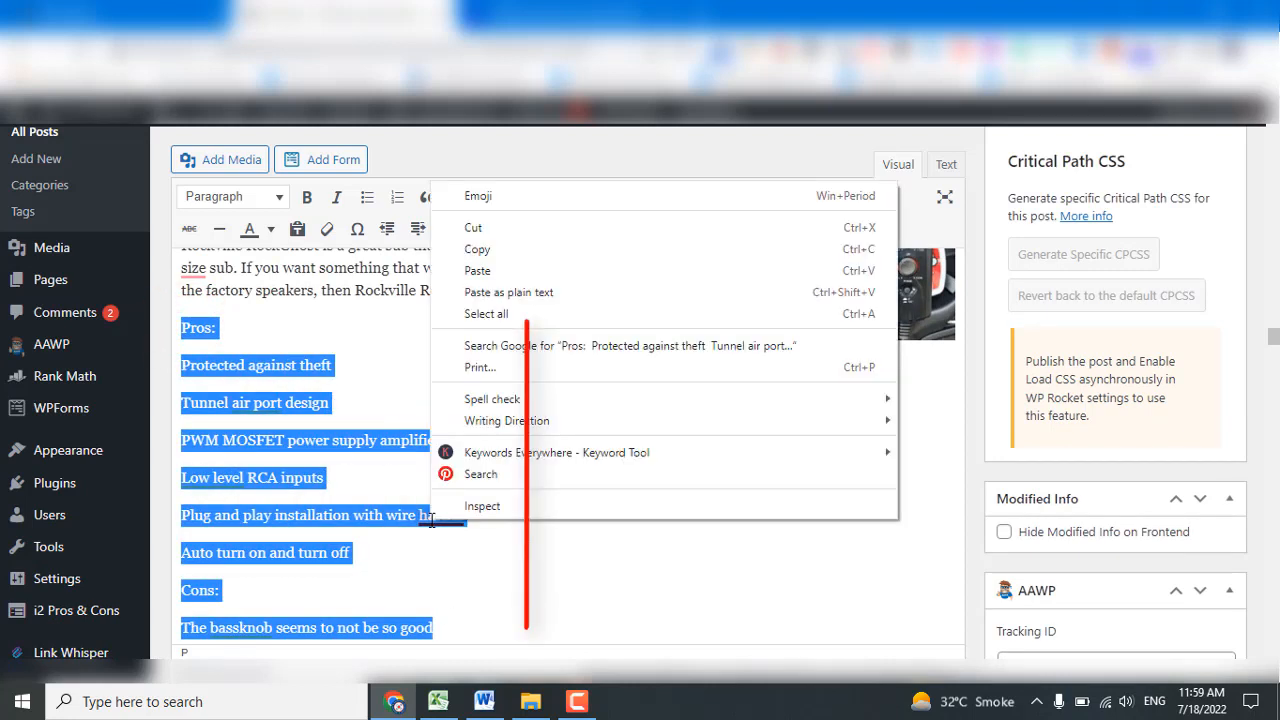
left_click(472, 230)
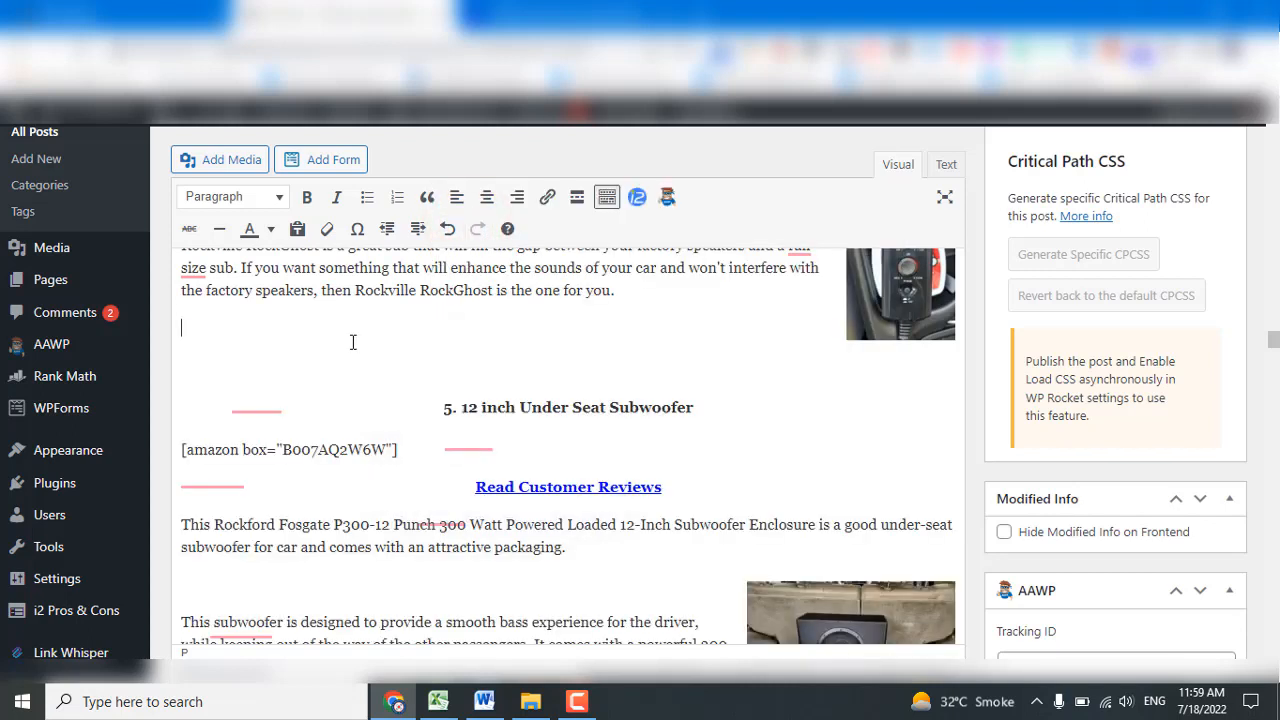
Open the i2 Pros & Cons shortcode dialog at the empty line below the Rockville RockGhost description.
left_click(218, 376)
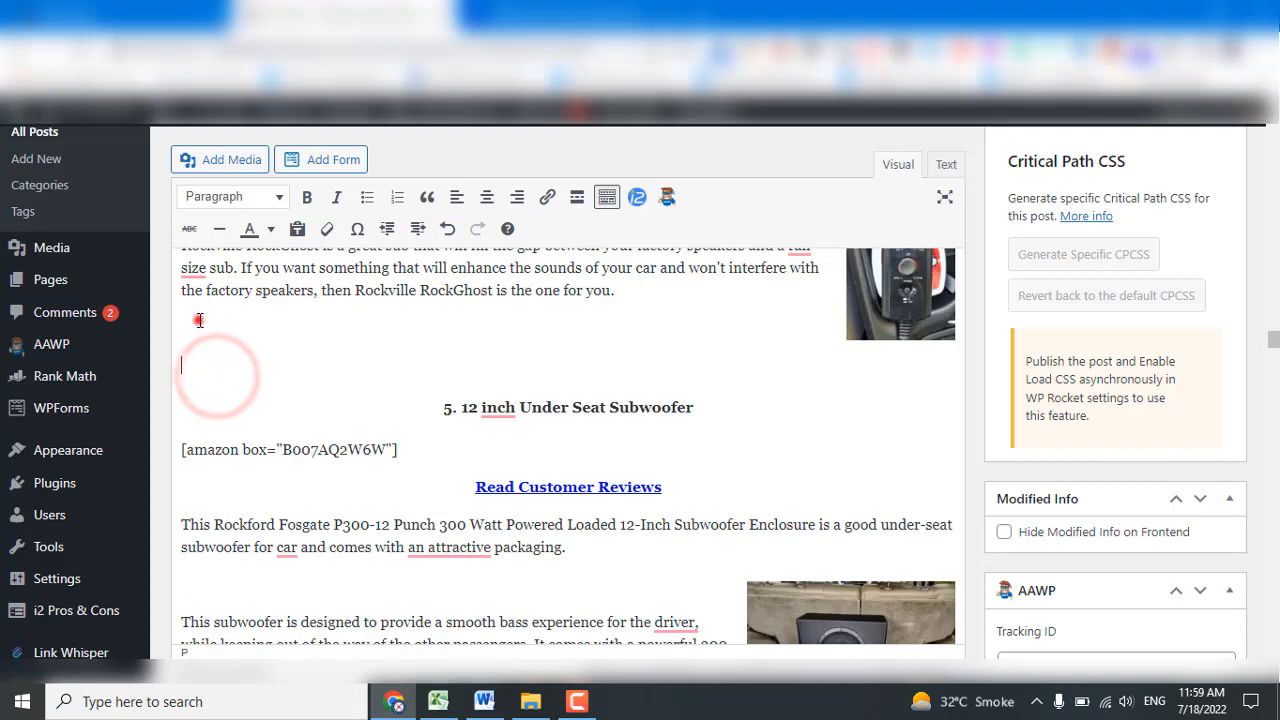
left_click(198, 320)
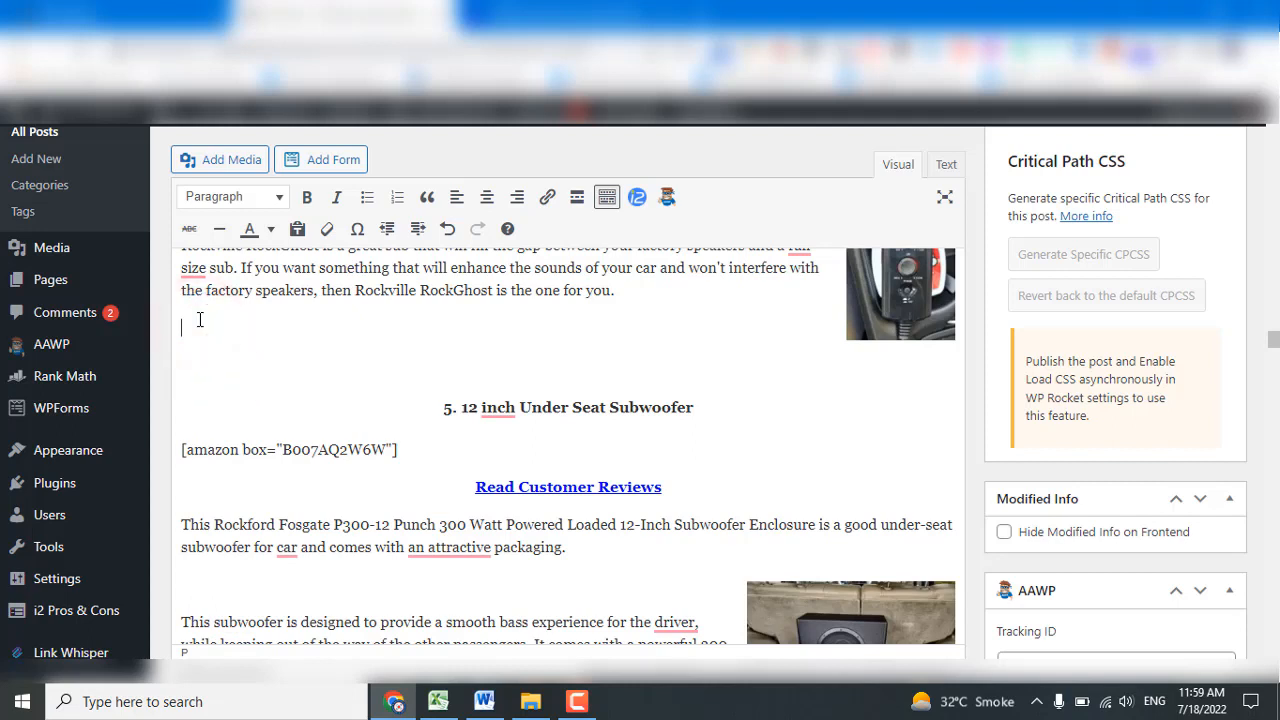
left_click(196, 355)
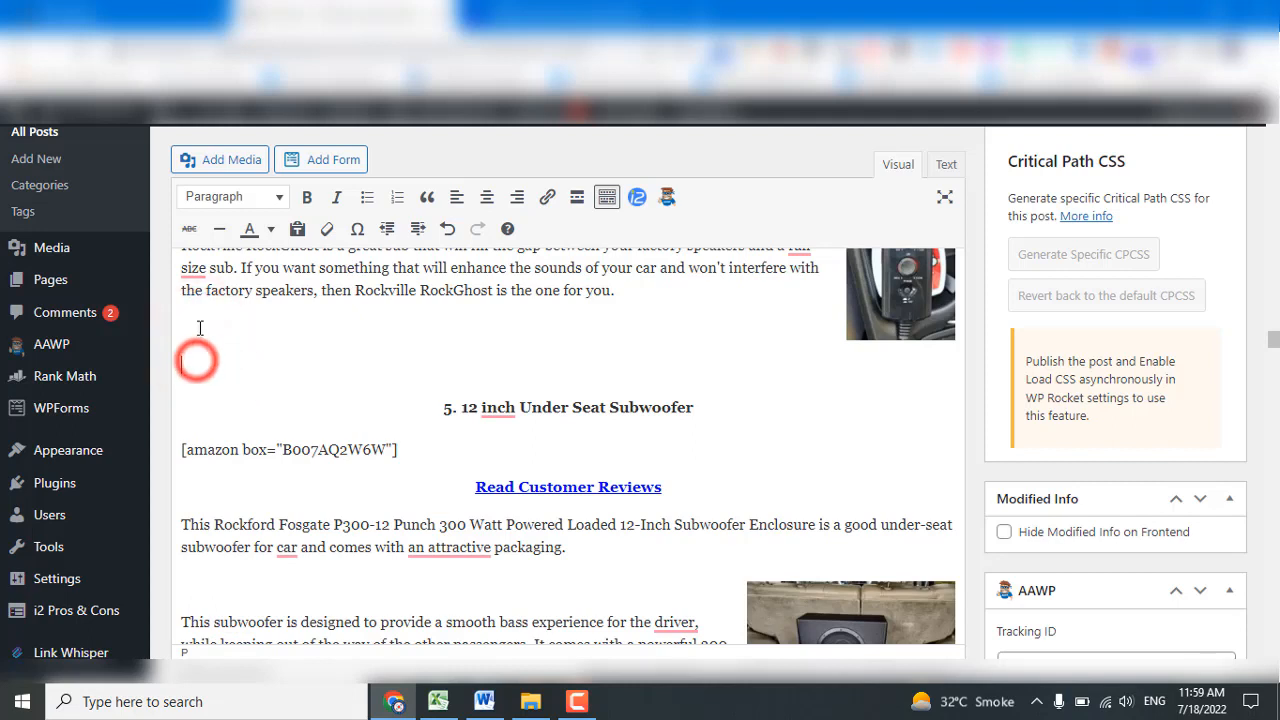
left_click(200, 327)
left_click(530, 12)
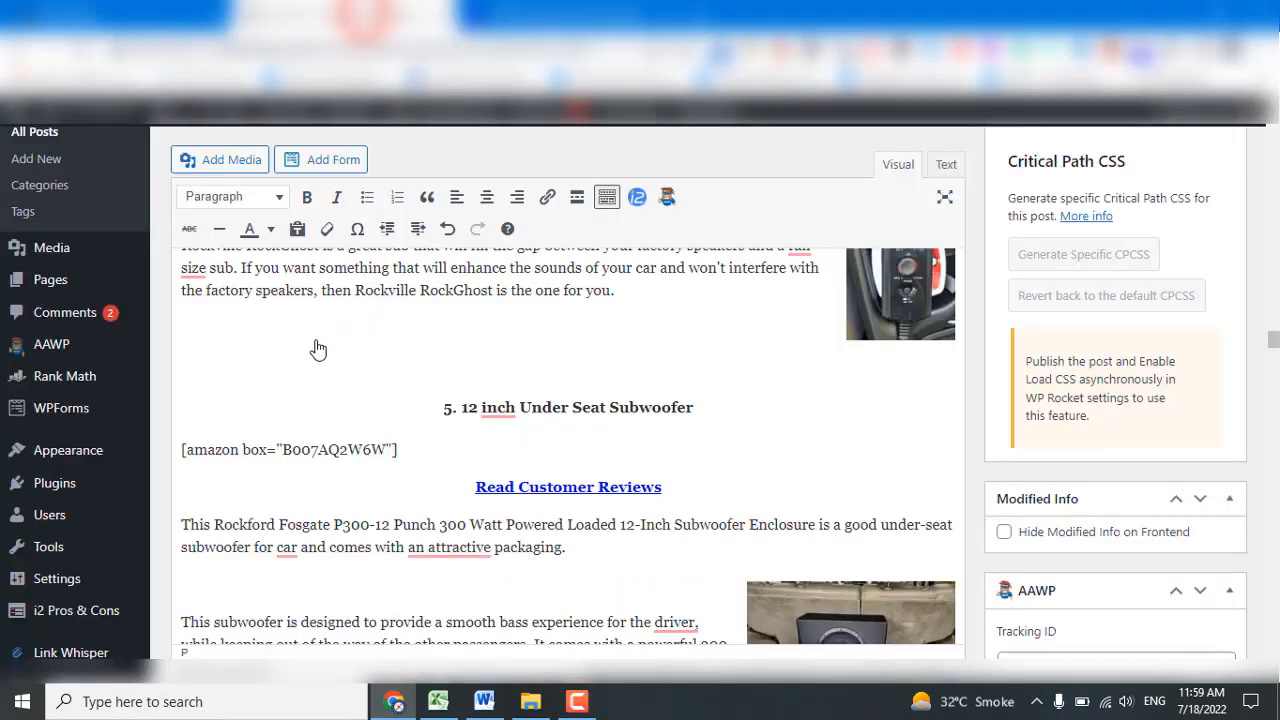
left_click(367, 14)
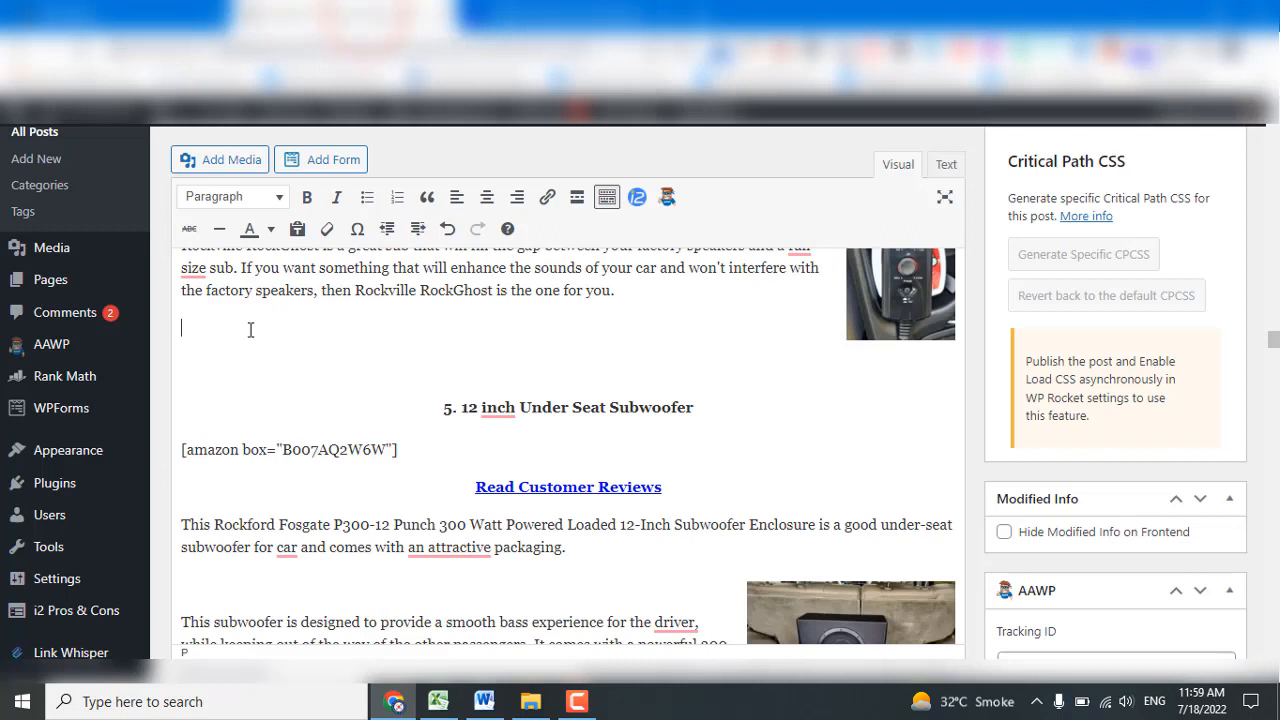
left_click(636, 198)
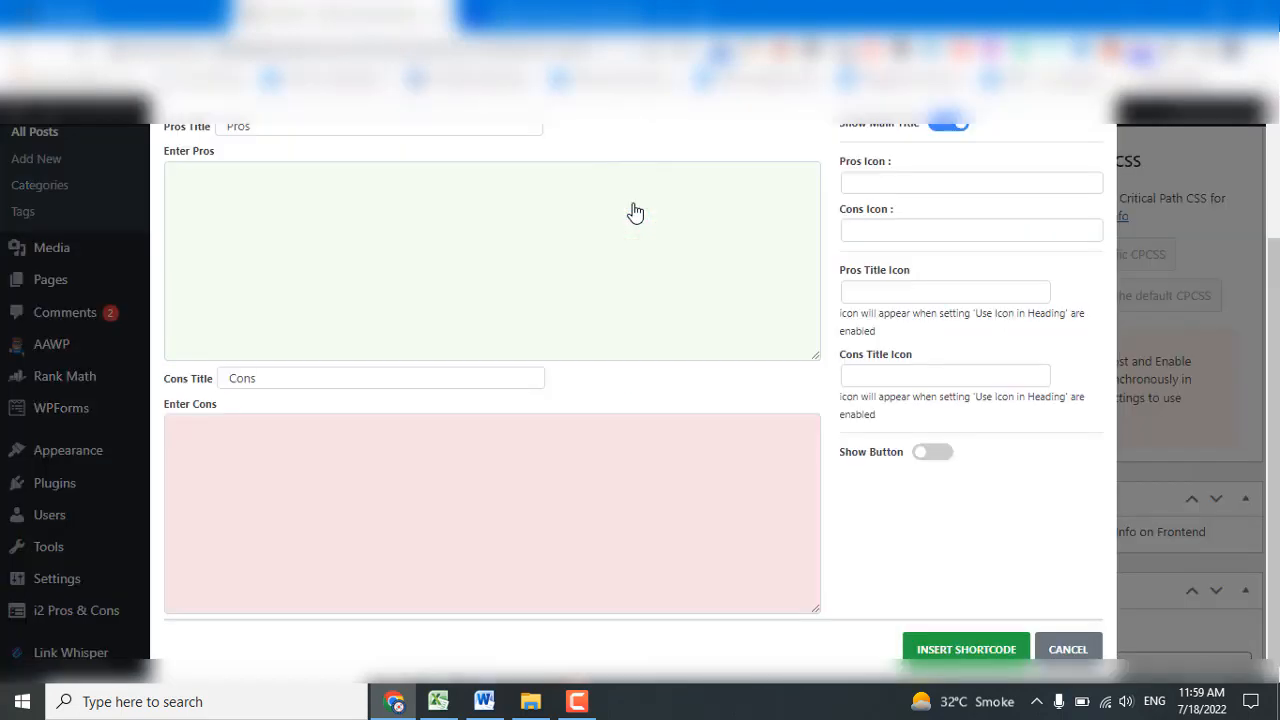
Paste the cut Pros and Cons text into the Enter Pros box.
left_click(401, 195)
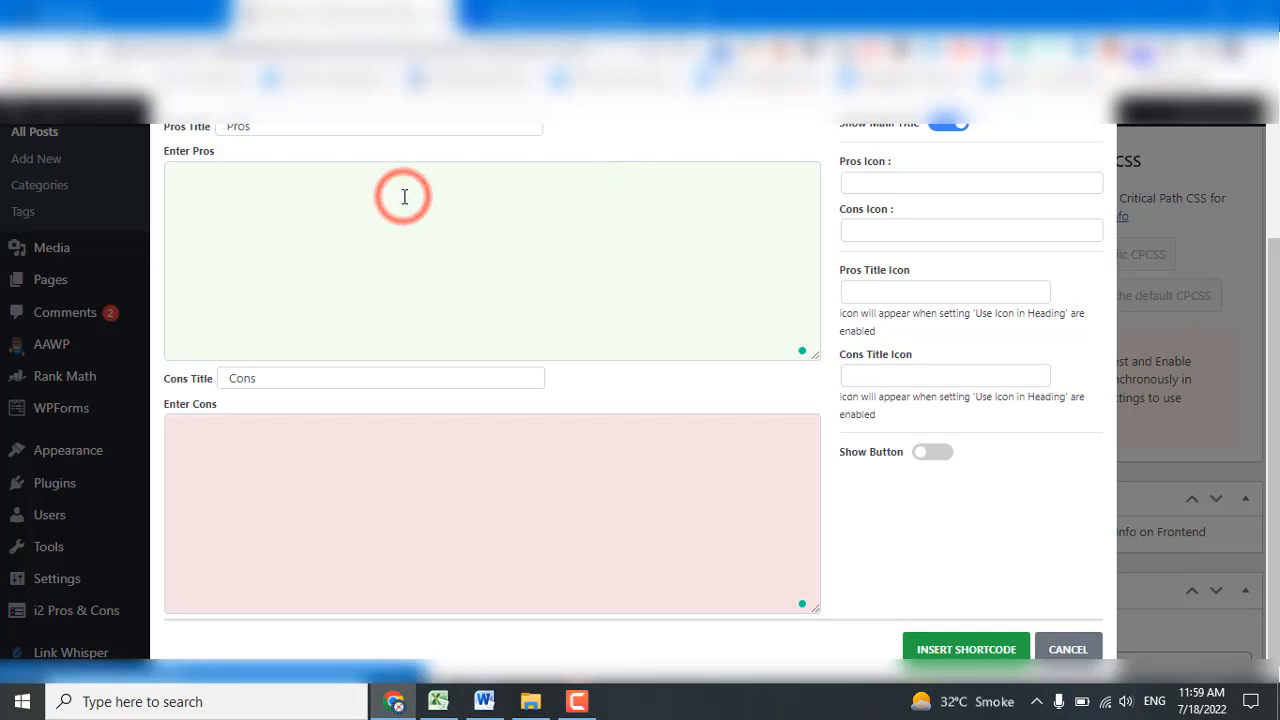
right_click(404, 197)
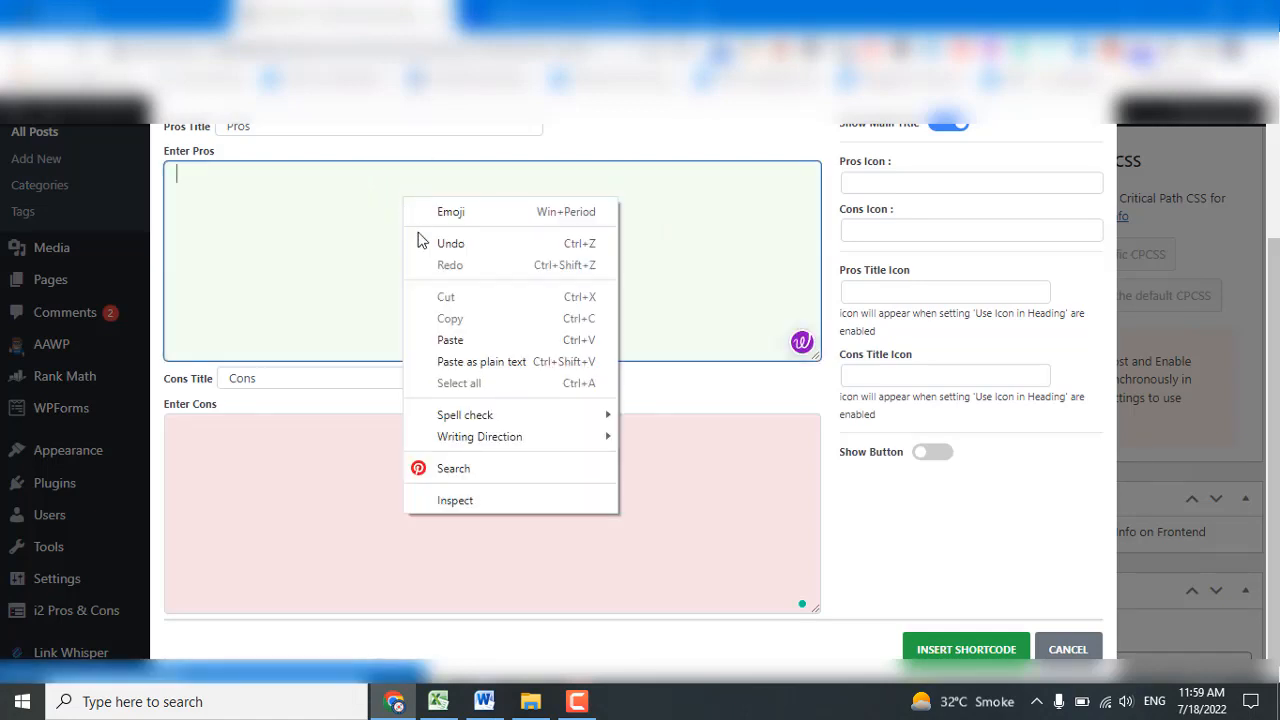
left_click(460, 341)
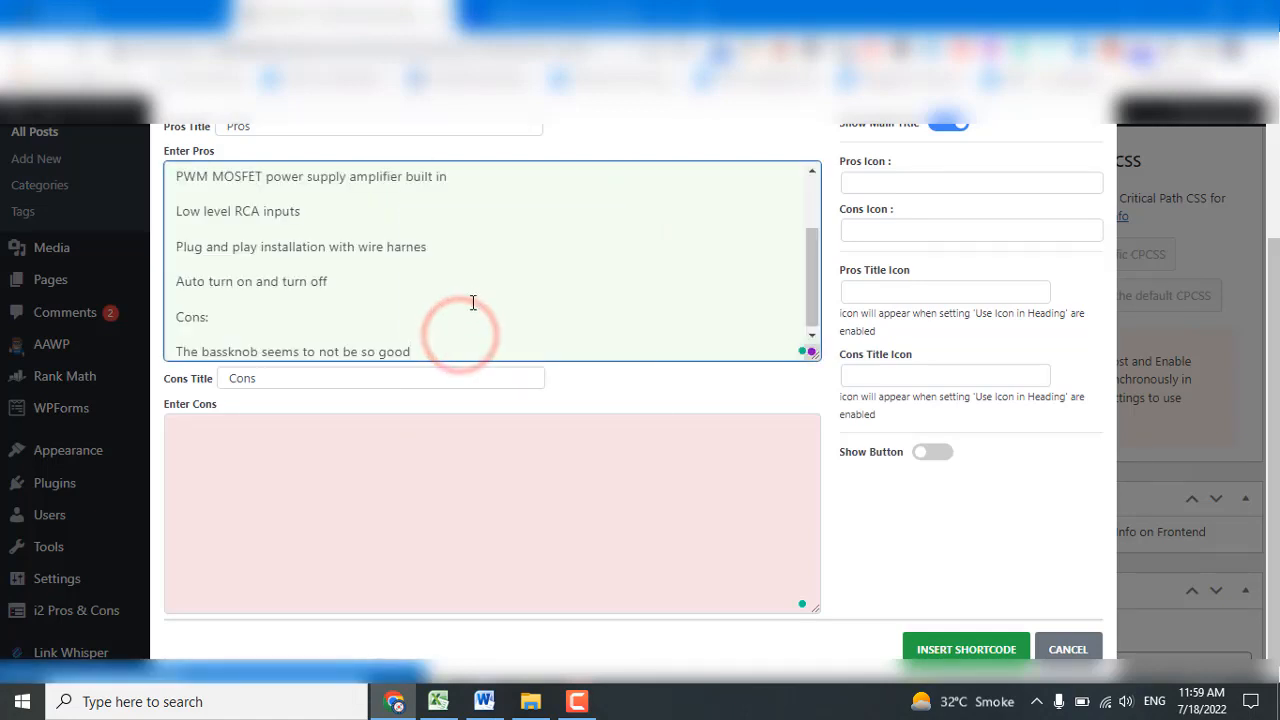
scroll(488, 266, "up", 2)
scroll(488, 266, "up", 1)
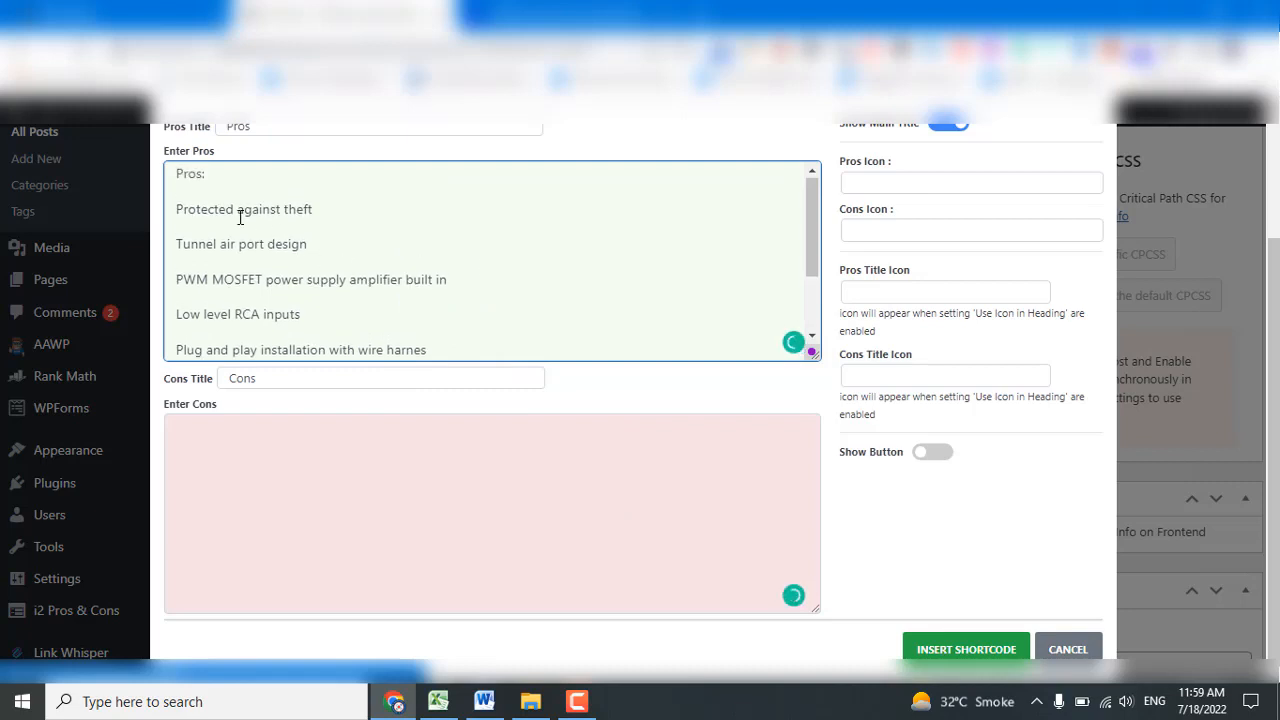
Delete the "Pros:" label and the blank line after it so the pros text starts with "Protected against theft".
left_click(179, 209)
left_click(179, 209)
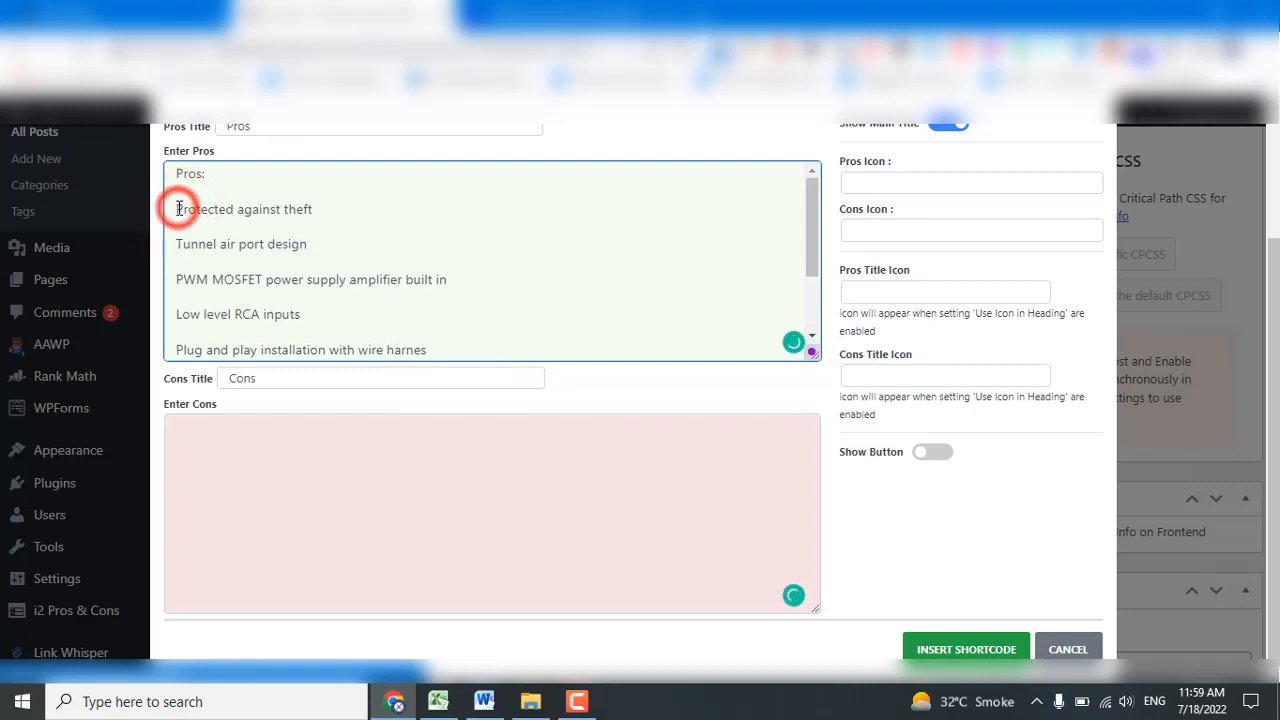
left_click(179, 209)
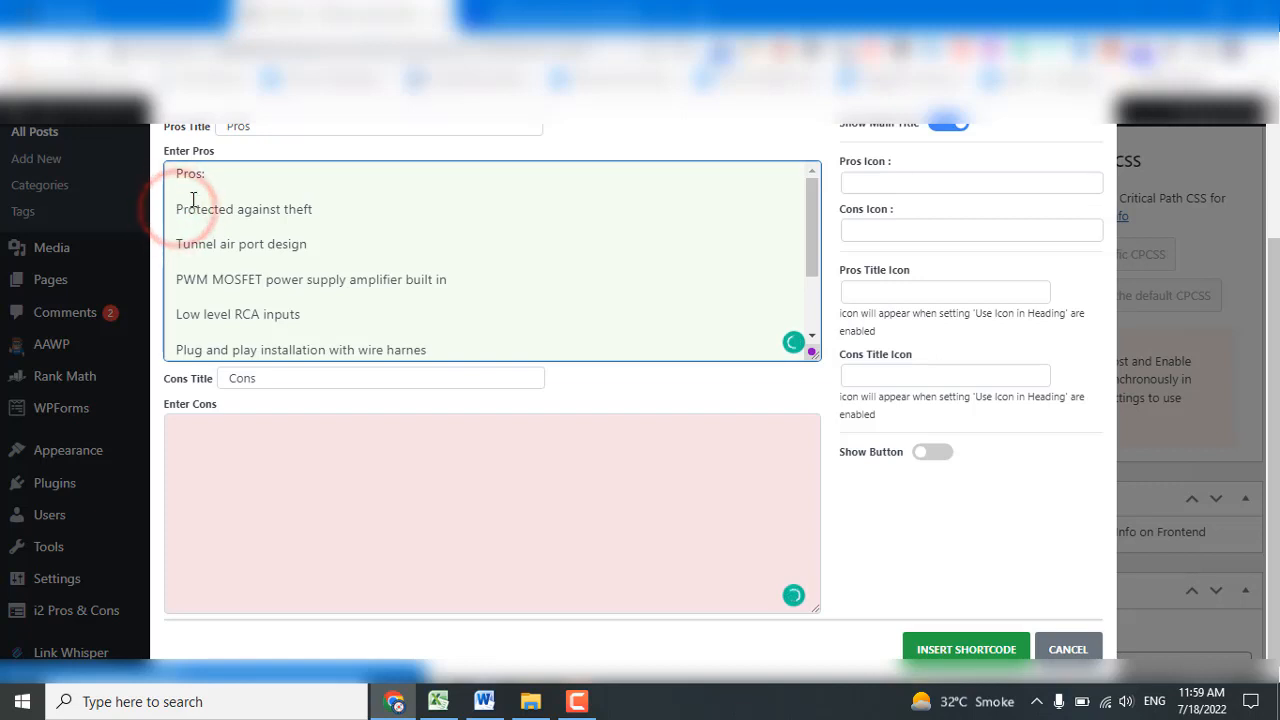
left_click(192, 195)
left_click(242, 248)
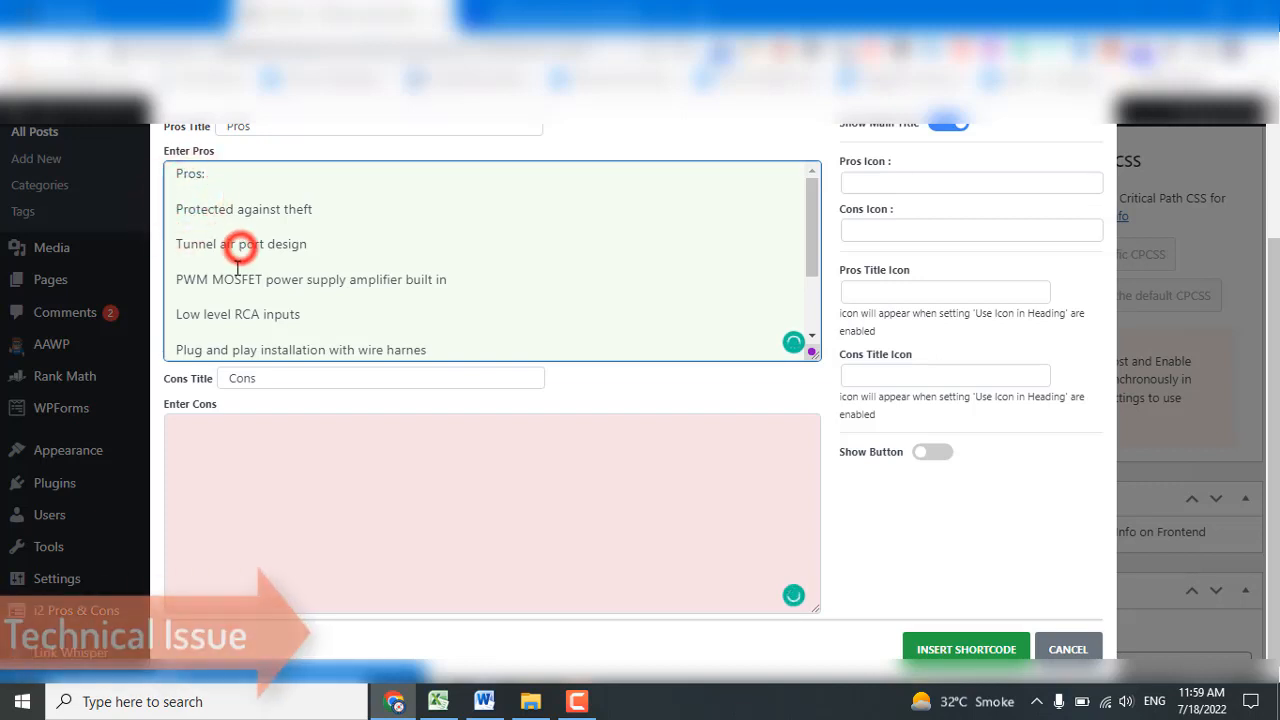
scroll(240, 252, "down", 3)
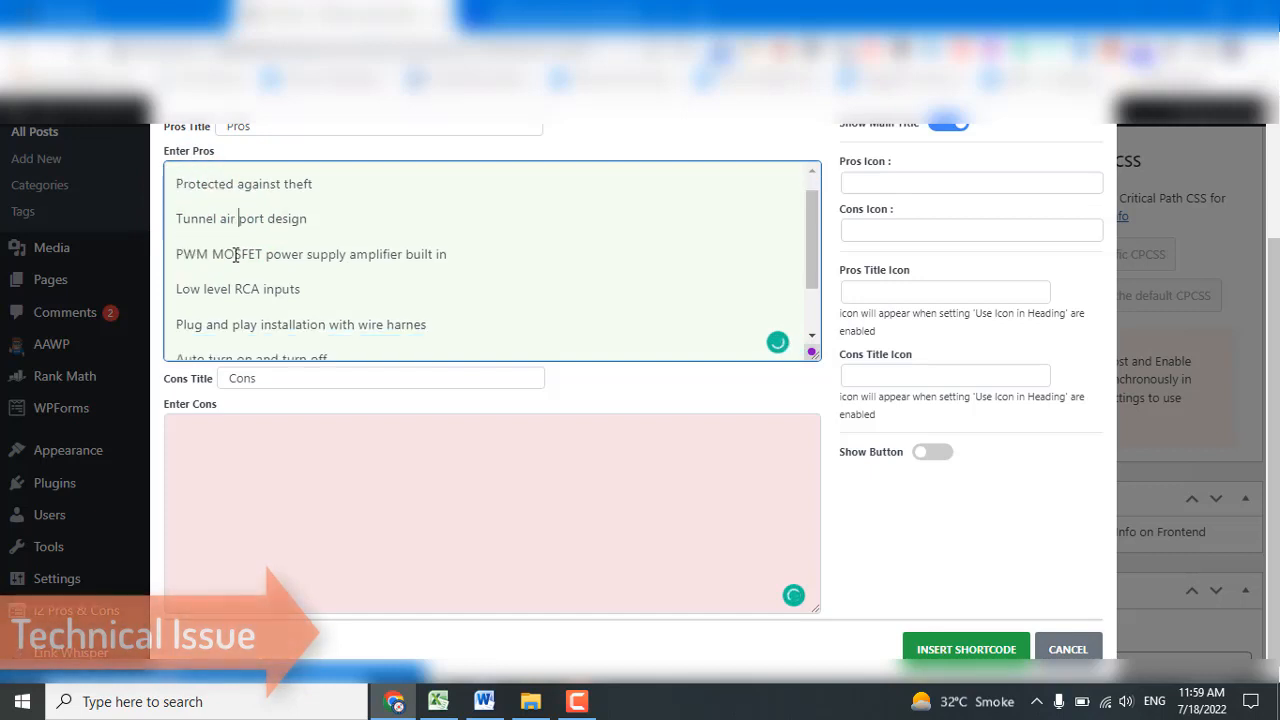
scroll(246, 247, "up", 3)
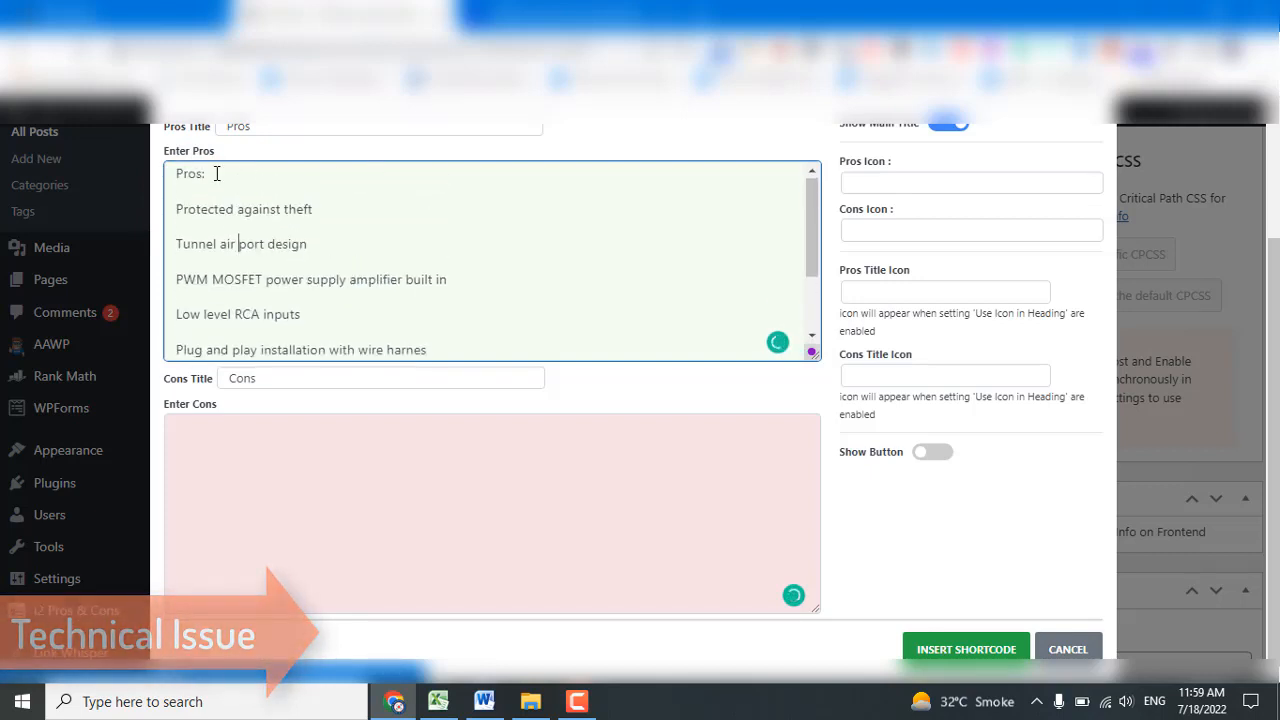
left_click(177, 210)
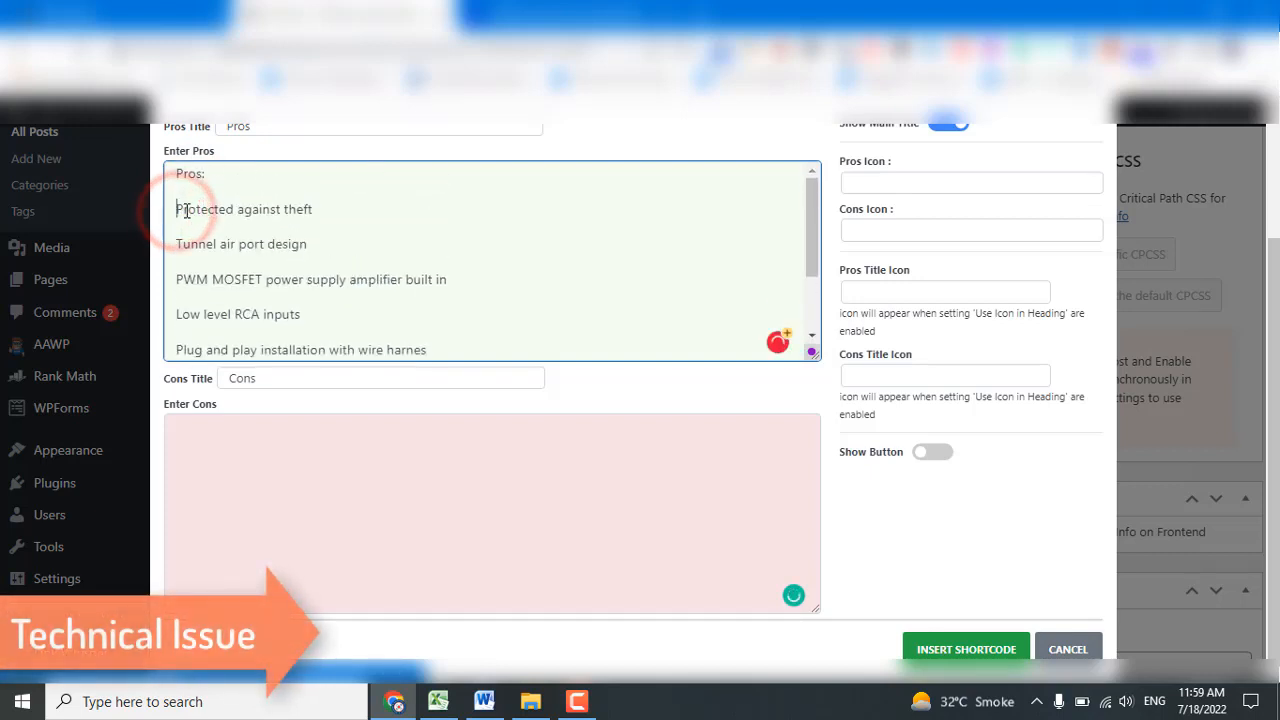
key("BackSpace")
key("BackSpace")
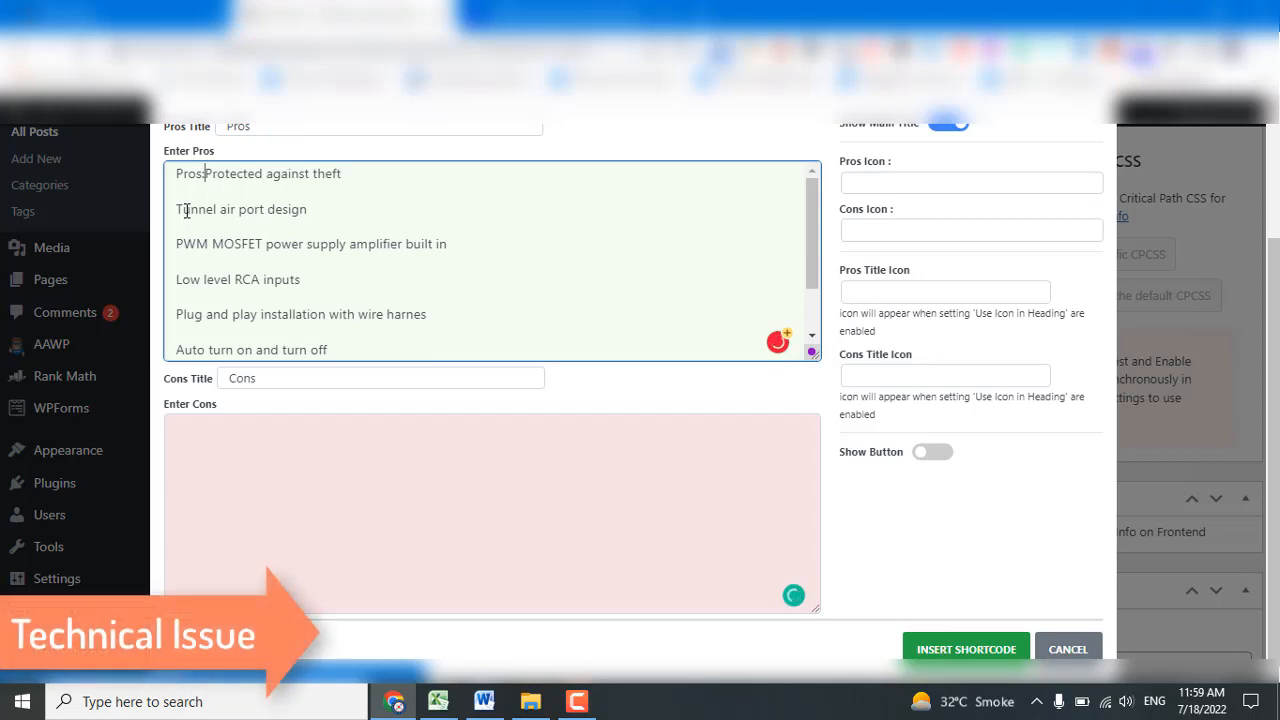
key("BackSpace")
key("BackSpace")
key("BackSpace")
key("BackSpace")
key("BackSpace")
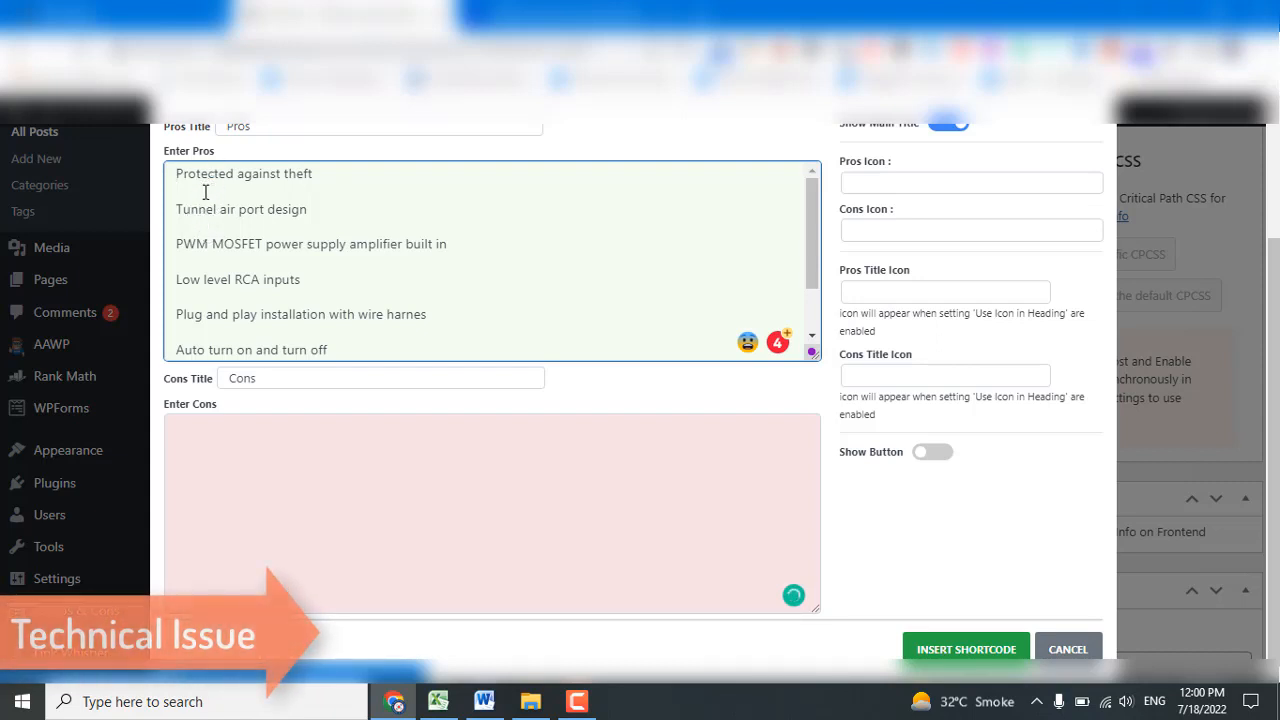
Delete the "Cons:" label line below "Auto turn on and turn off" in the pros text.
left_click(205, 192)
left_click(205, 191)
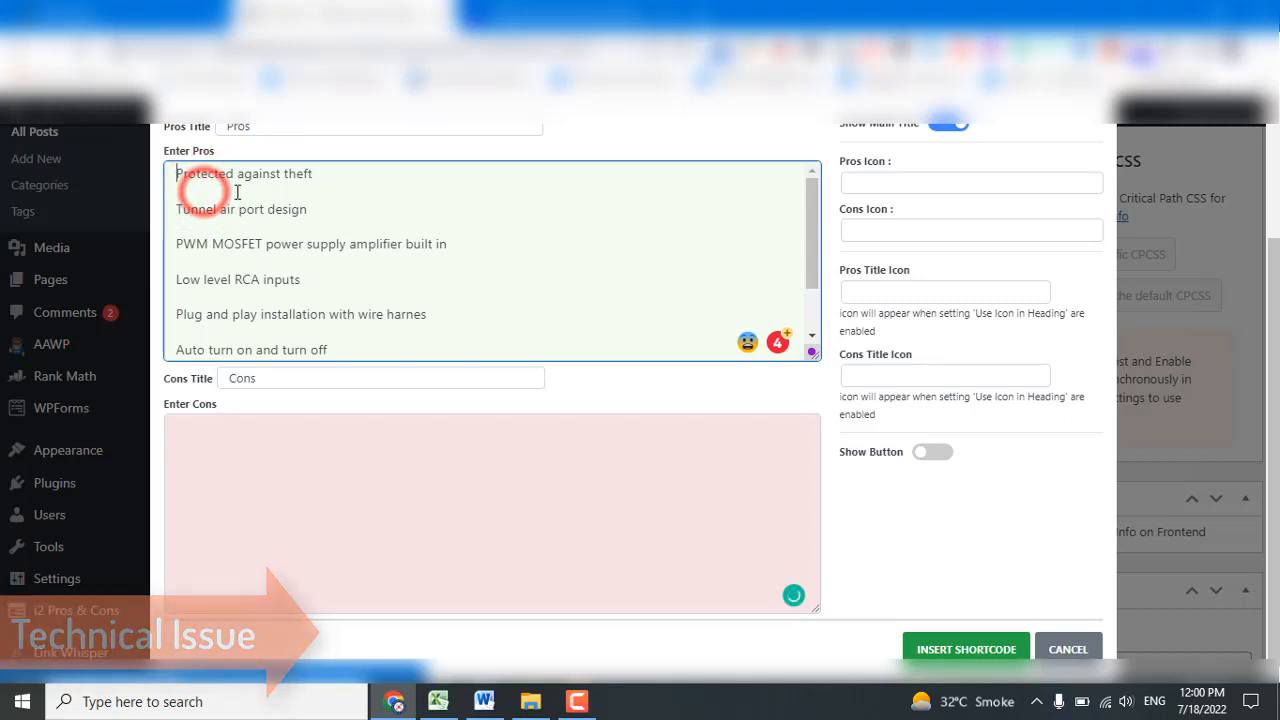
left_click(297, 195)
left_click(268, 222)
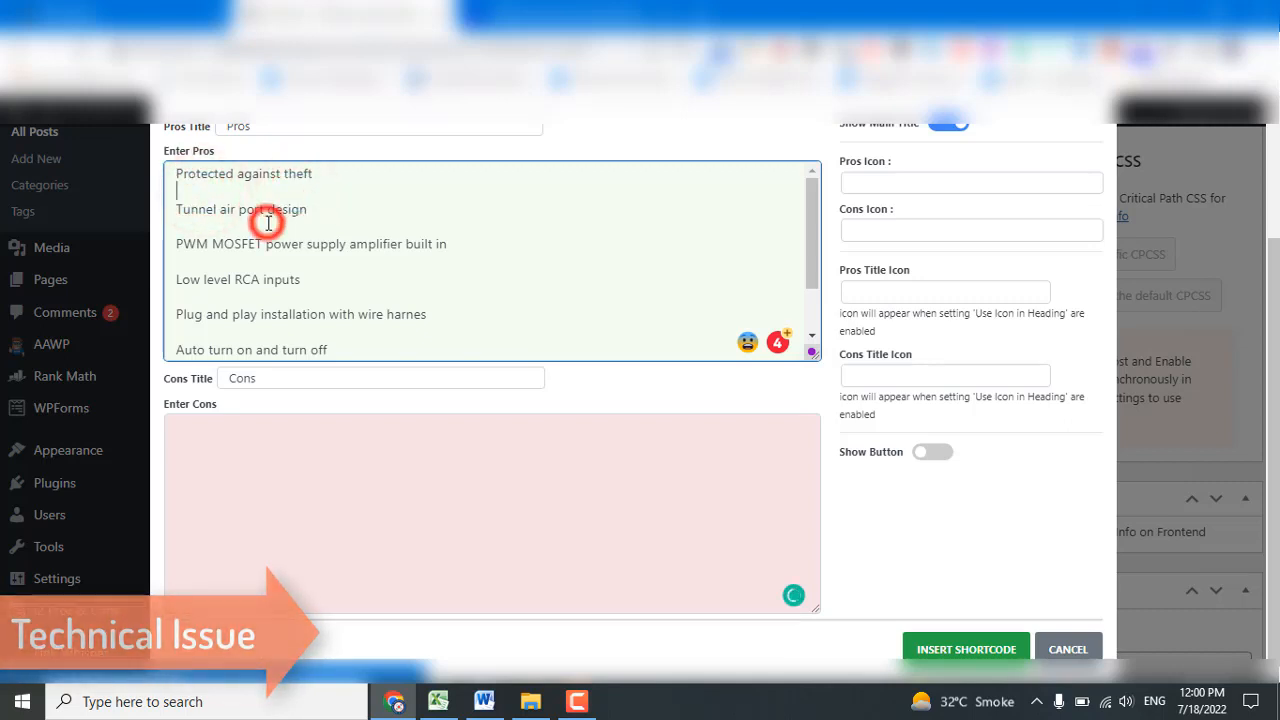
scroll(262, 246, "down", 2)
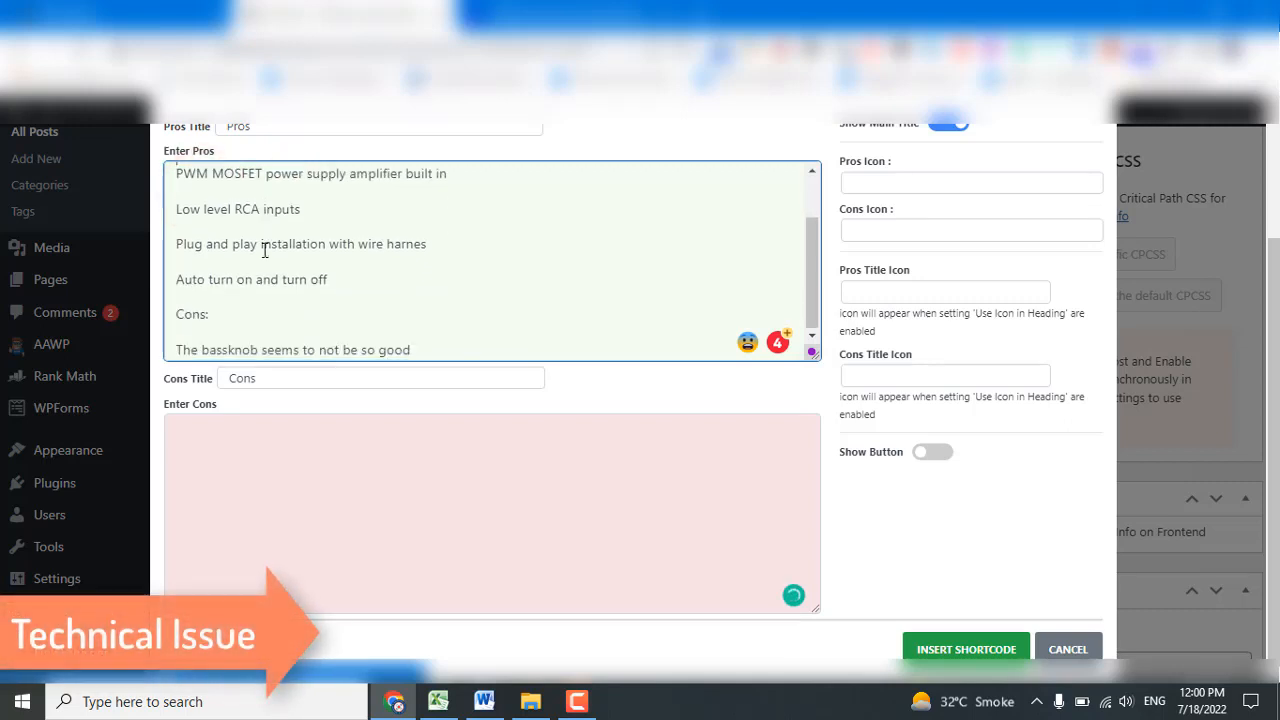
left_click_drag(215, 313, 176, 314)
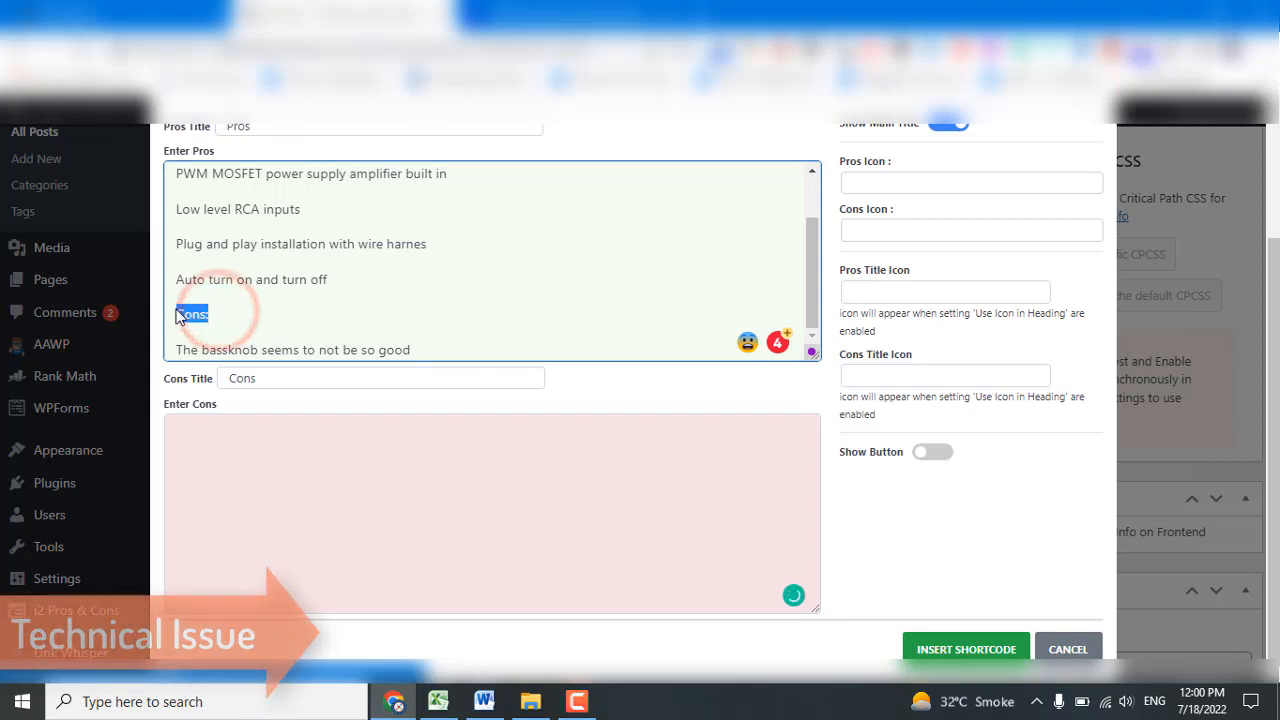
key("BackSpace")
key("BackSpace")
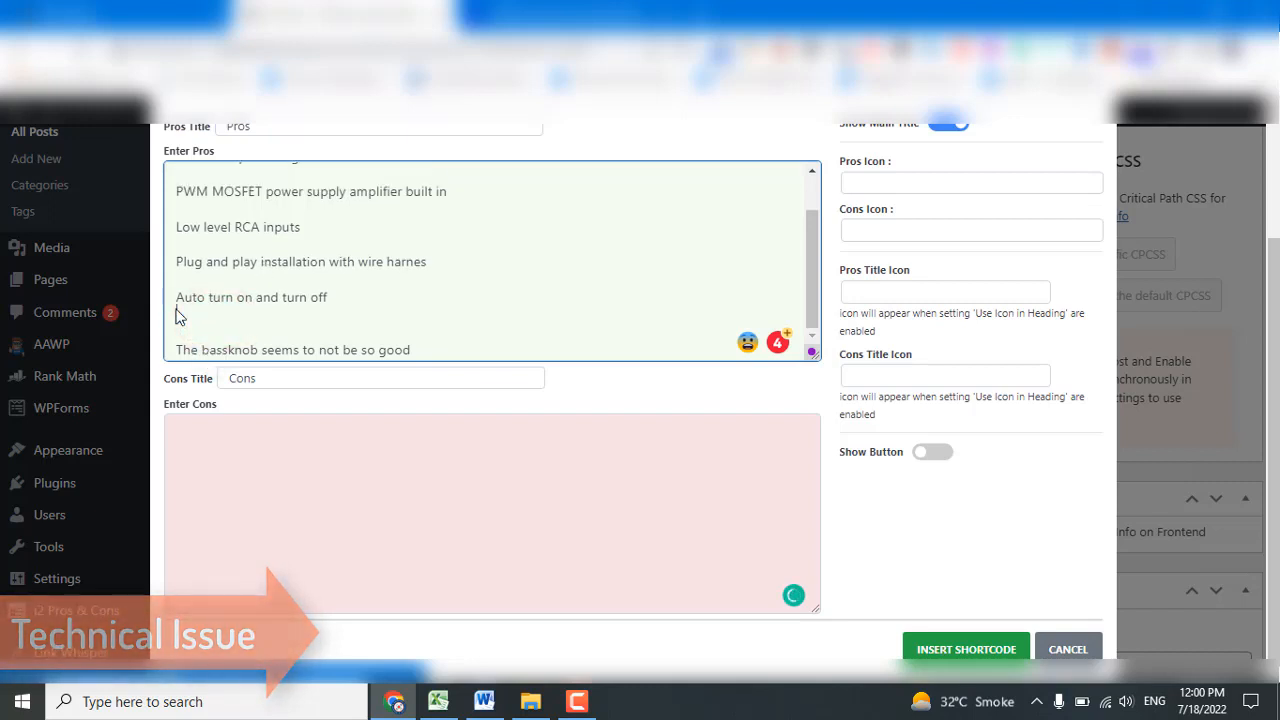
Copy the line "The bassknob seems to not be so good" and delete it from the pros text.
left_click(410, 346)
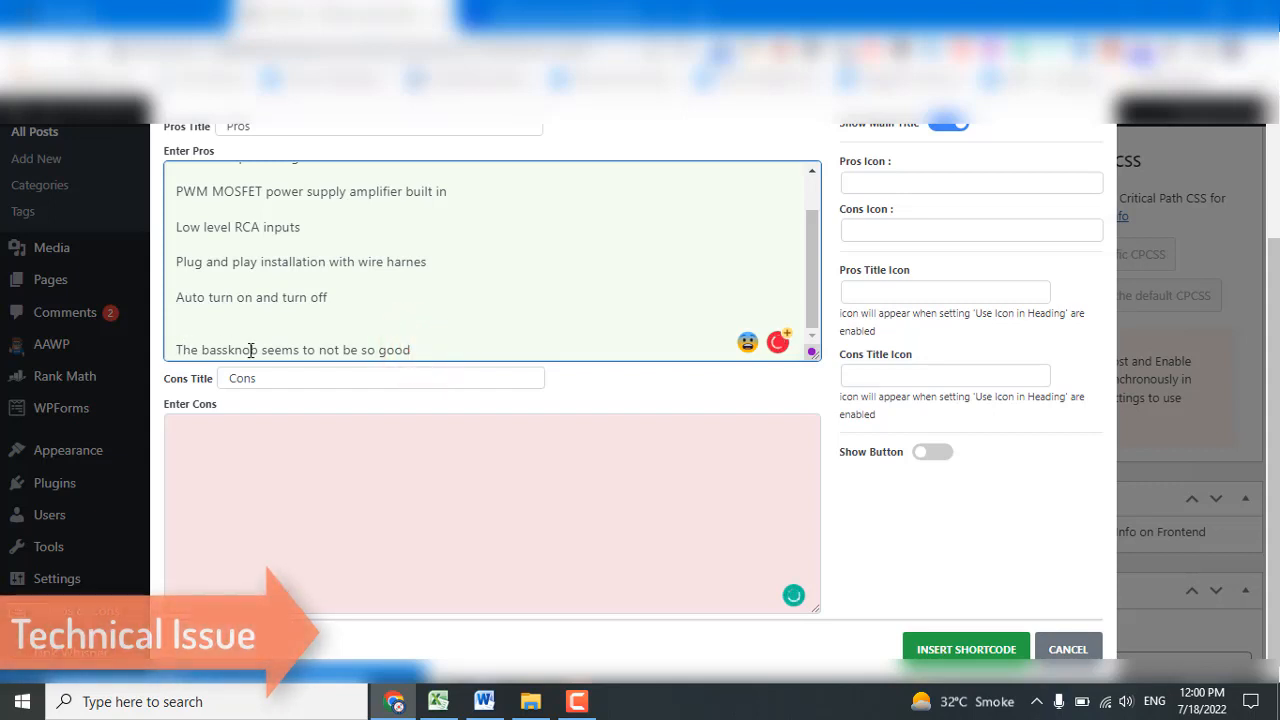
triple_click(251, 350)
right_click(251, 350)
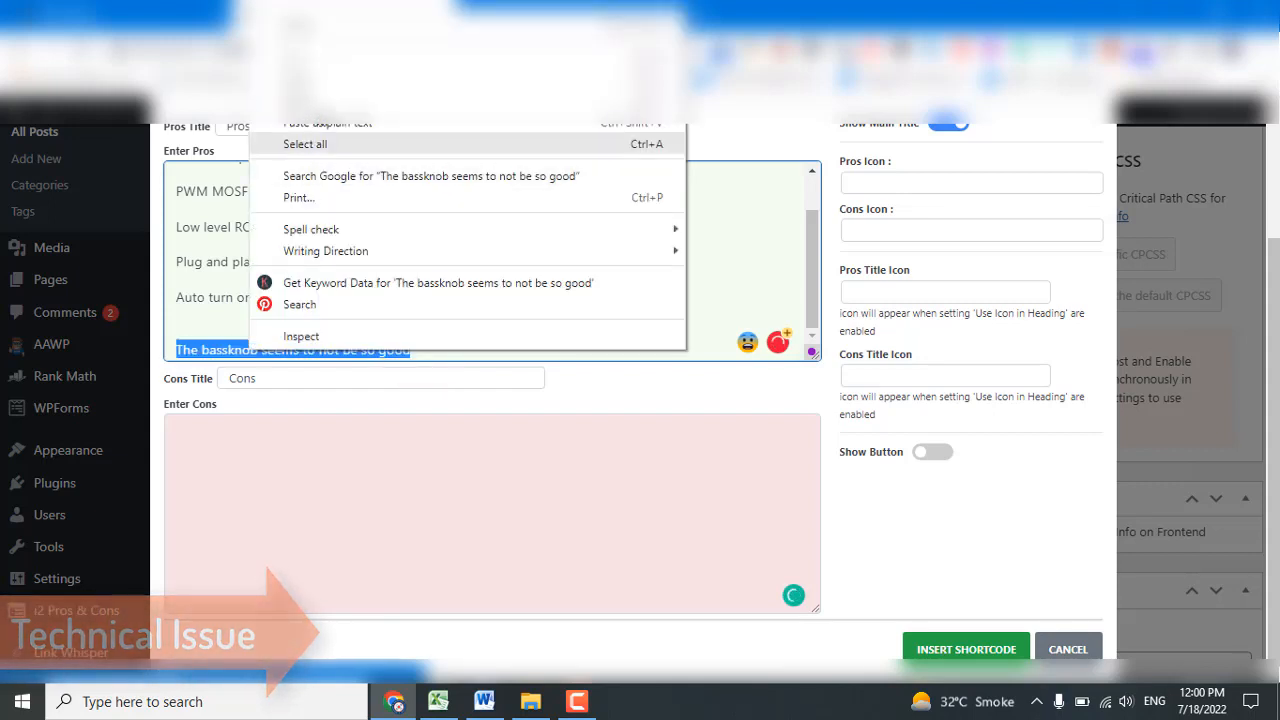
left_click(319, 58)
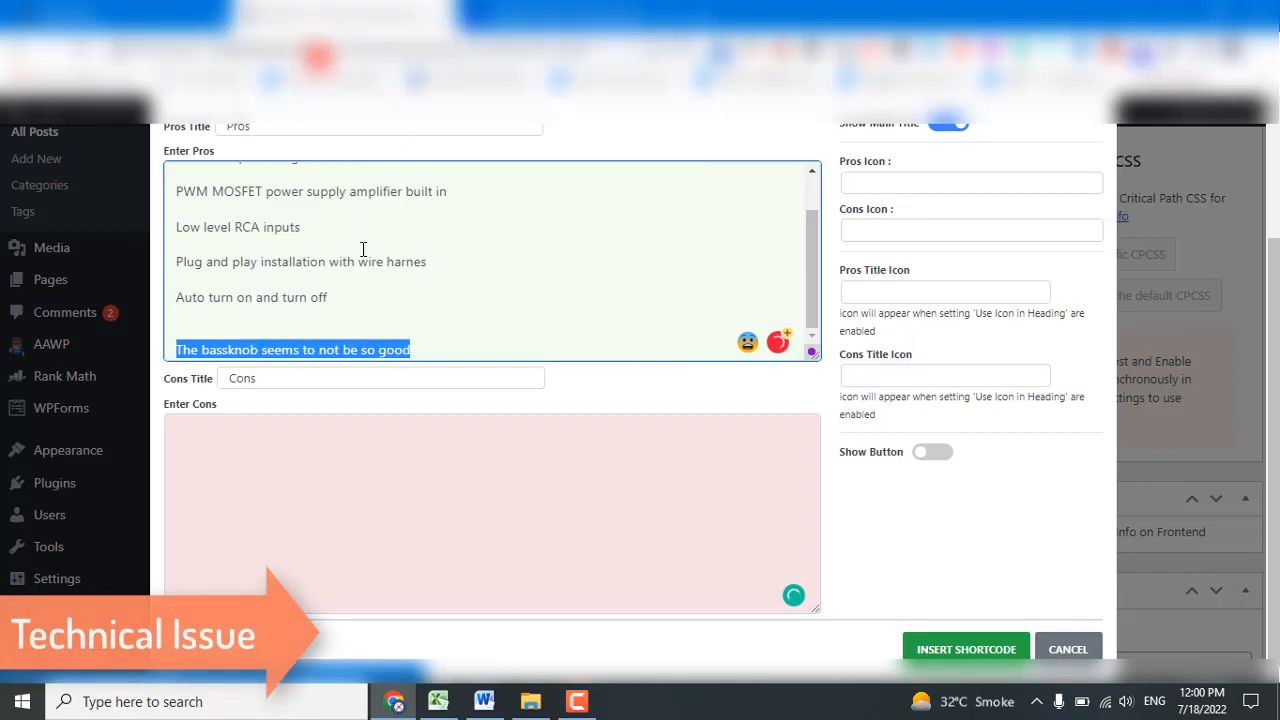
key("BackSpace")
Paste the copied bassknob line as plain text into the Enter Cons box.
left_click(352, 437)
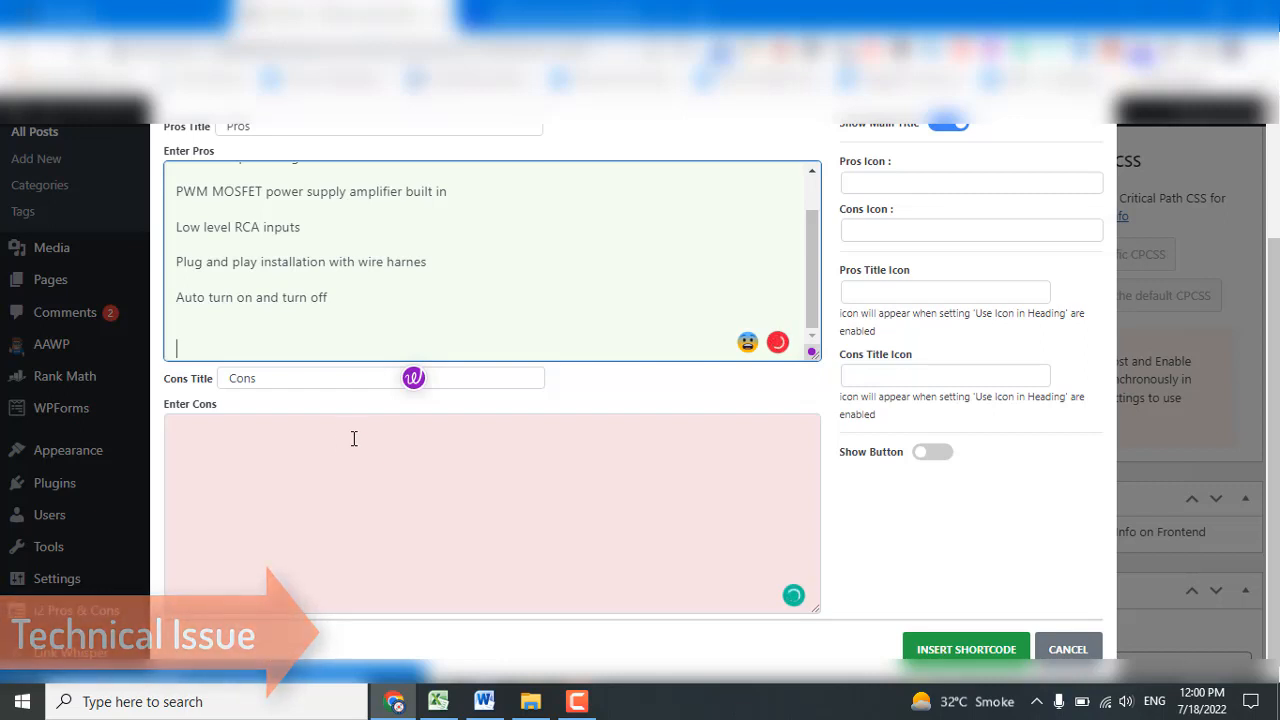
left_click(214, 450)
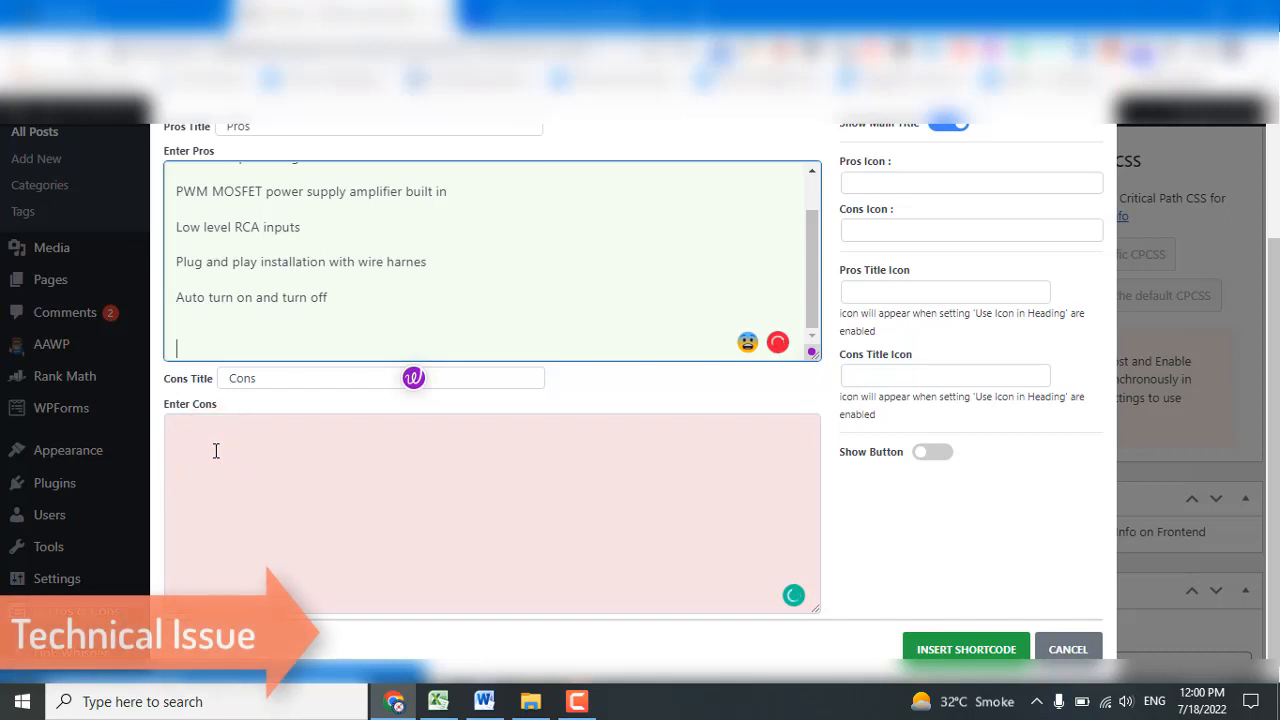
right_click(224, 445)
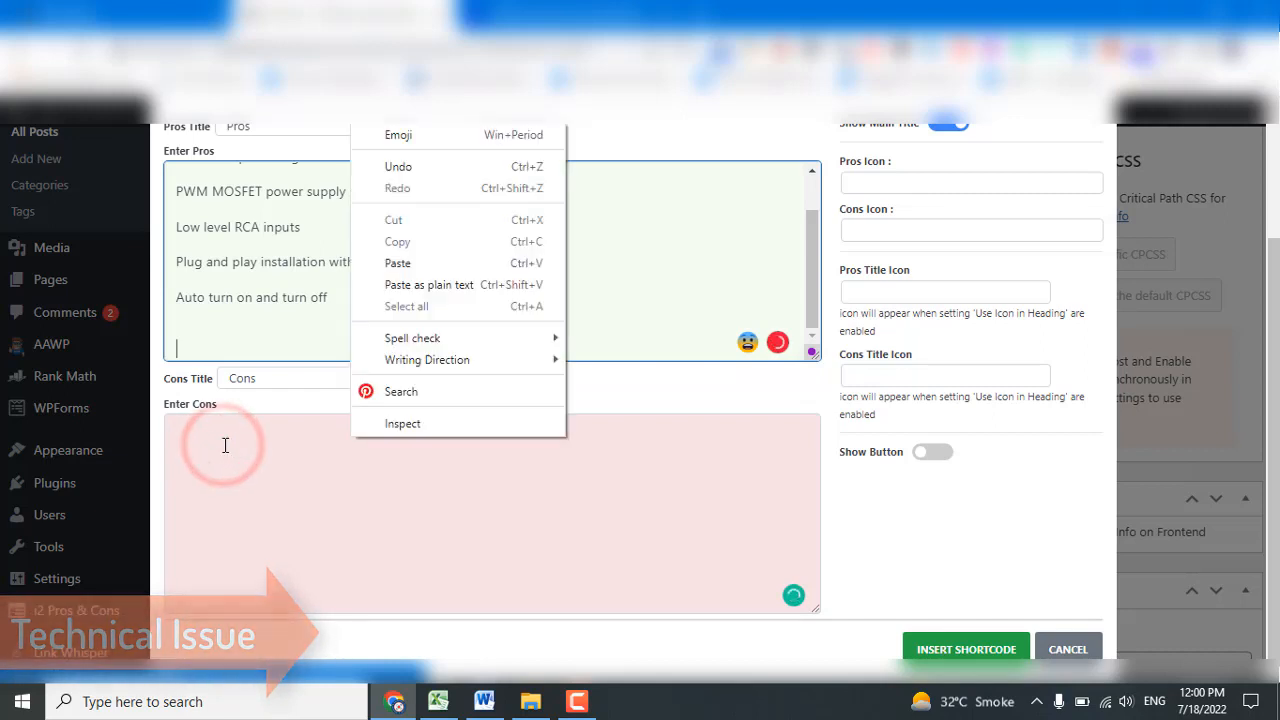
left_click(243, 443)
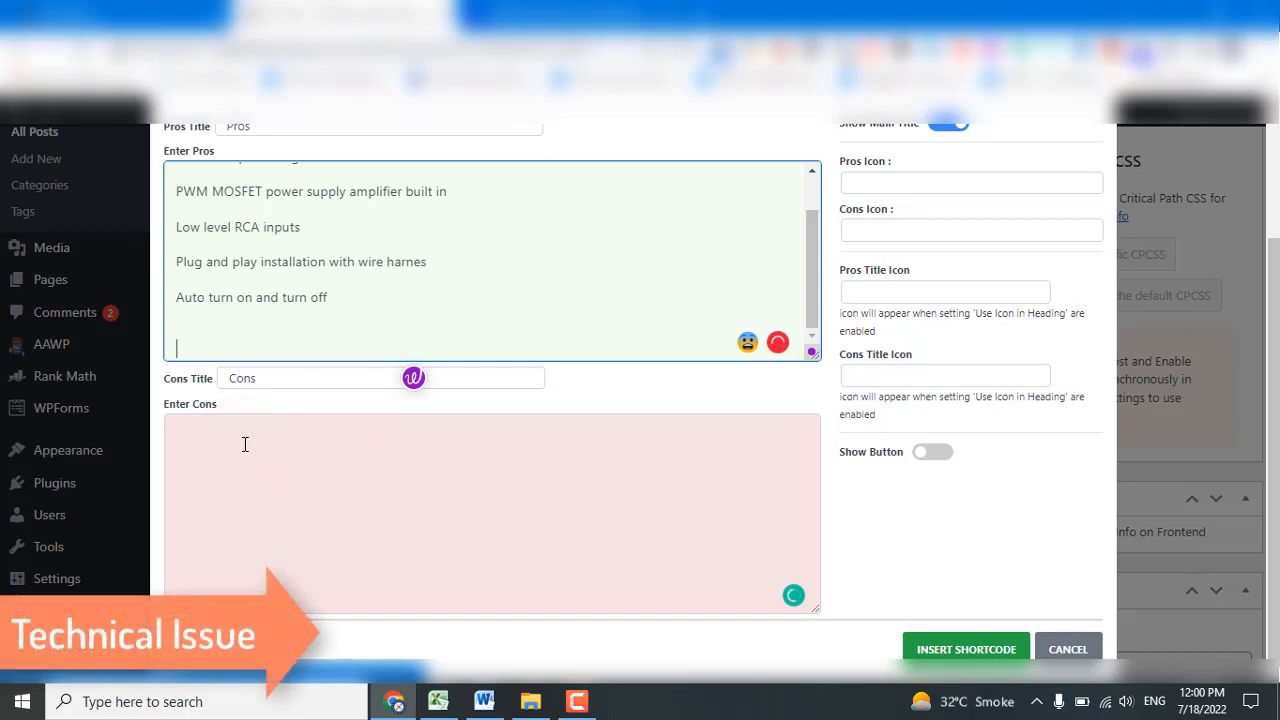
right_click(245, 444)
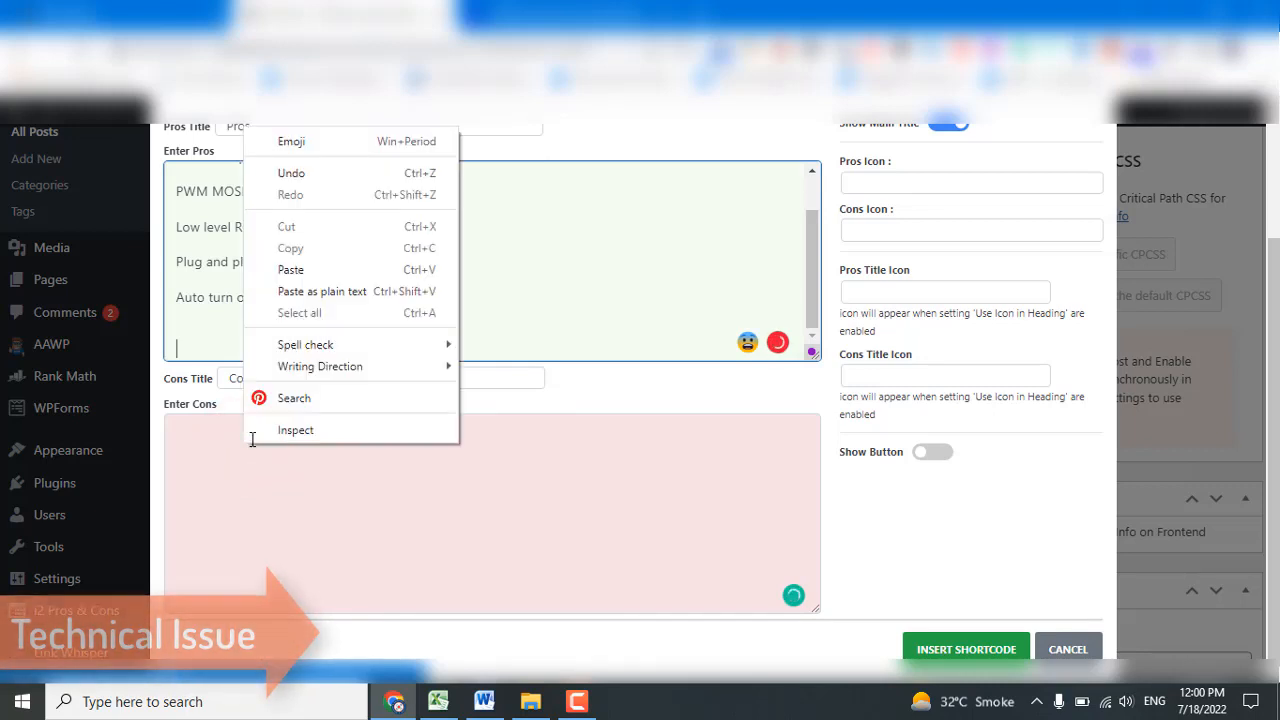
left_click(315, 291)
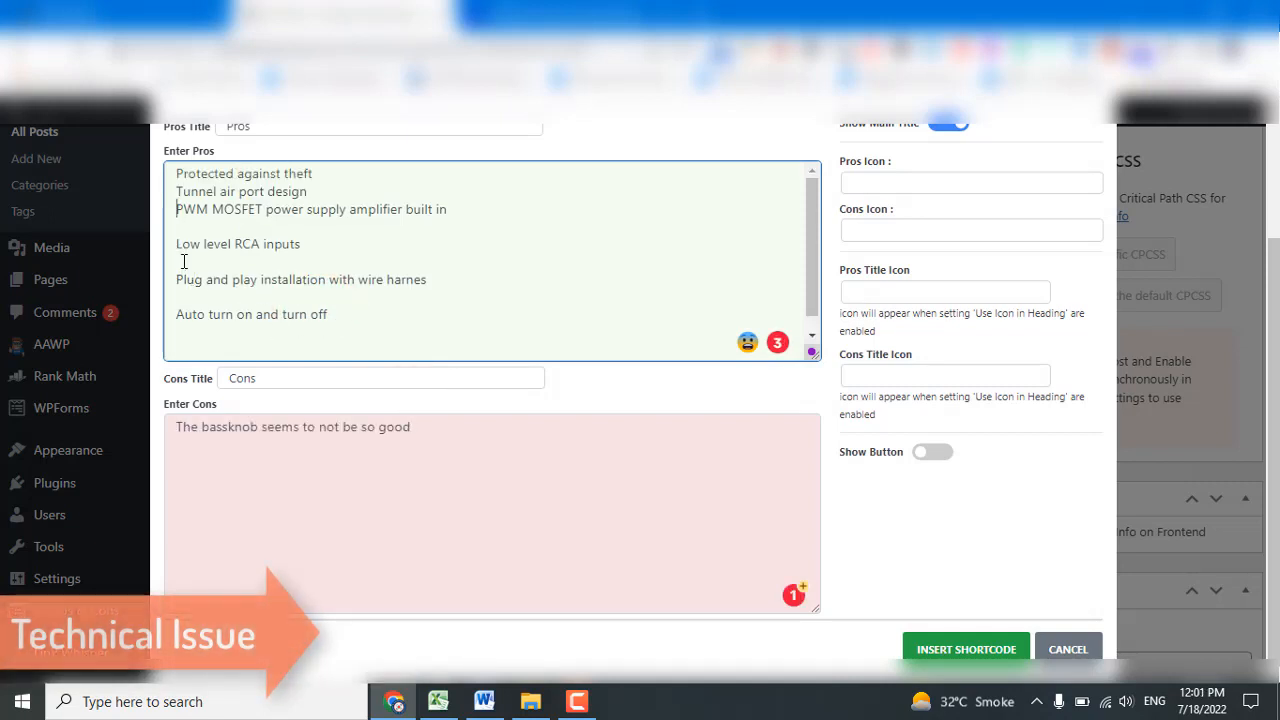
Remove the blank lines between the pros entries from "Low level RCA inputs" to "Auto turn on and turn off", plus the empty lines at the end.
left_click(177, 245)
key("BackSpace")
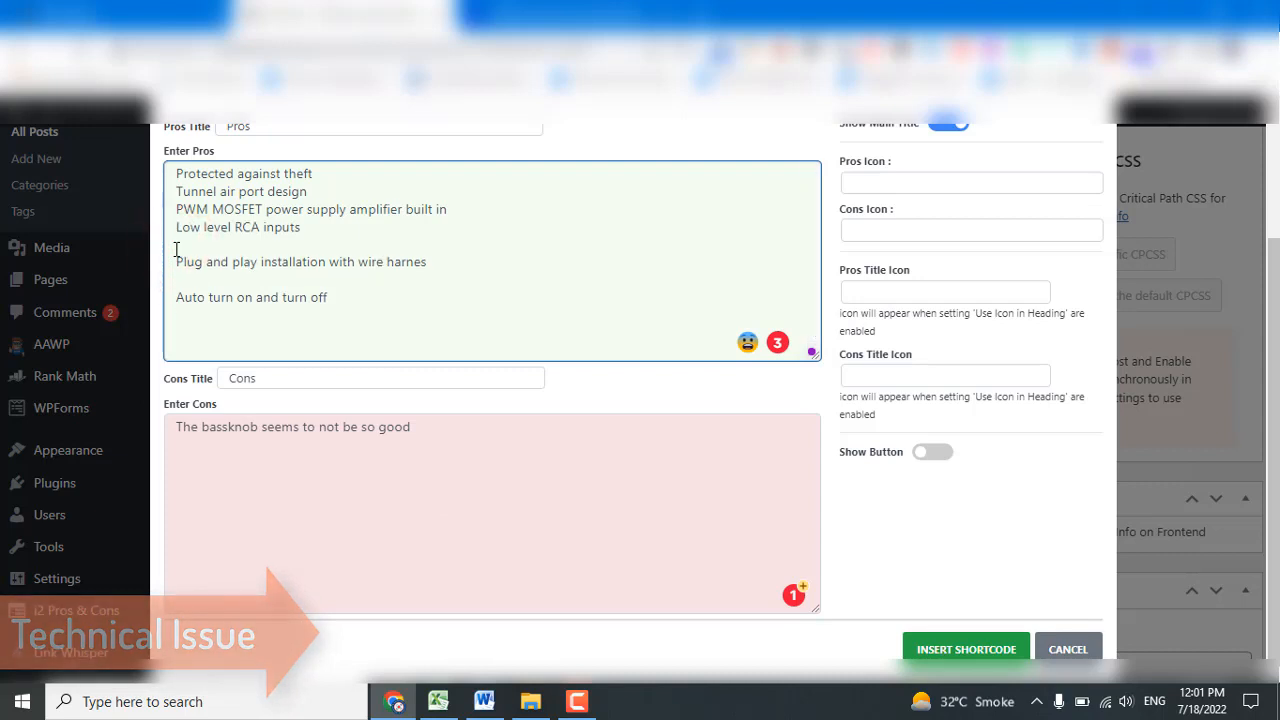
left_click(178, 262)
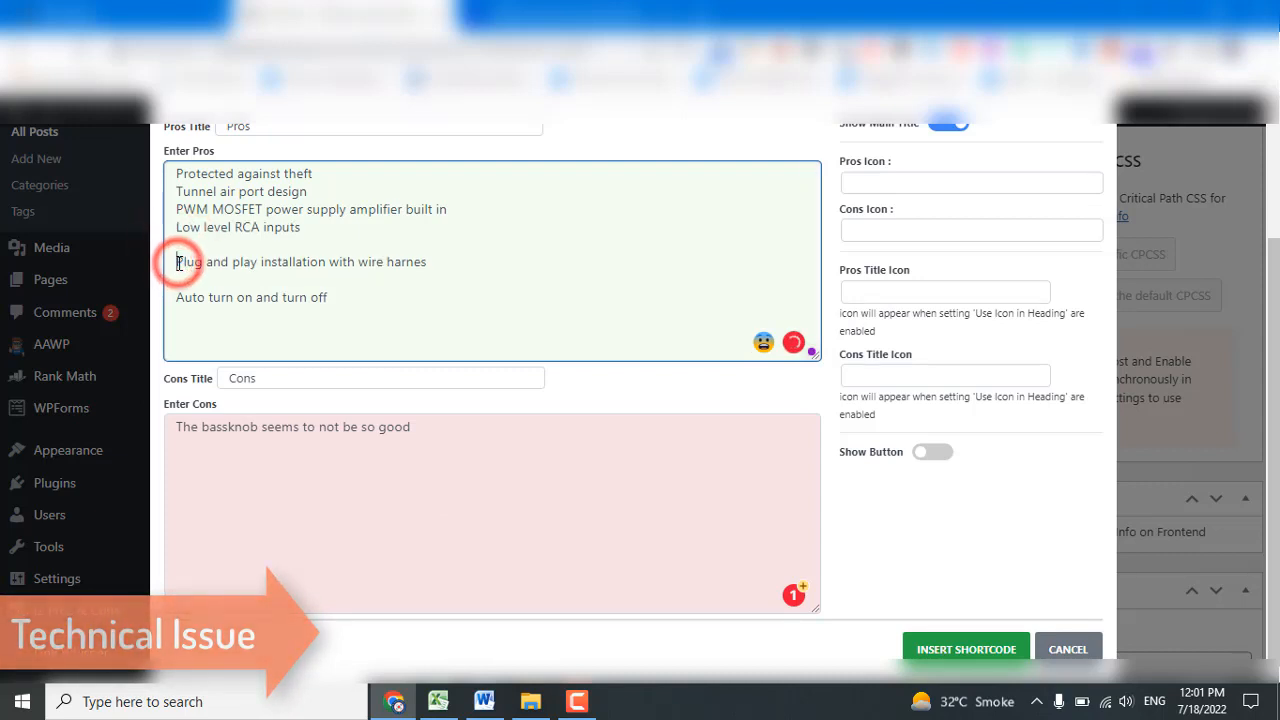
key("BackSpace")
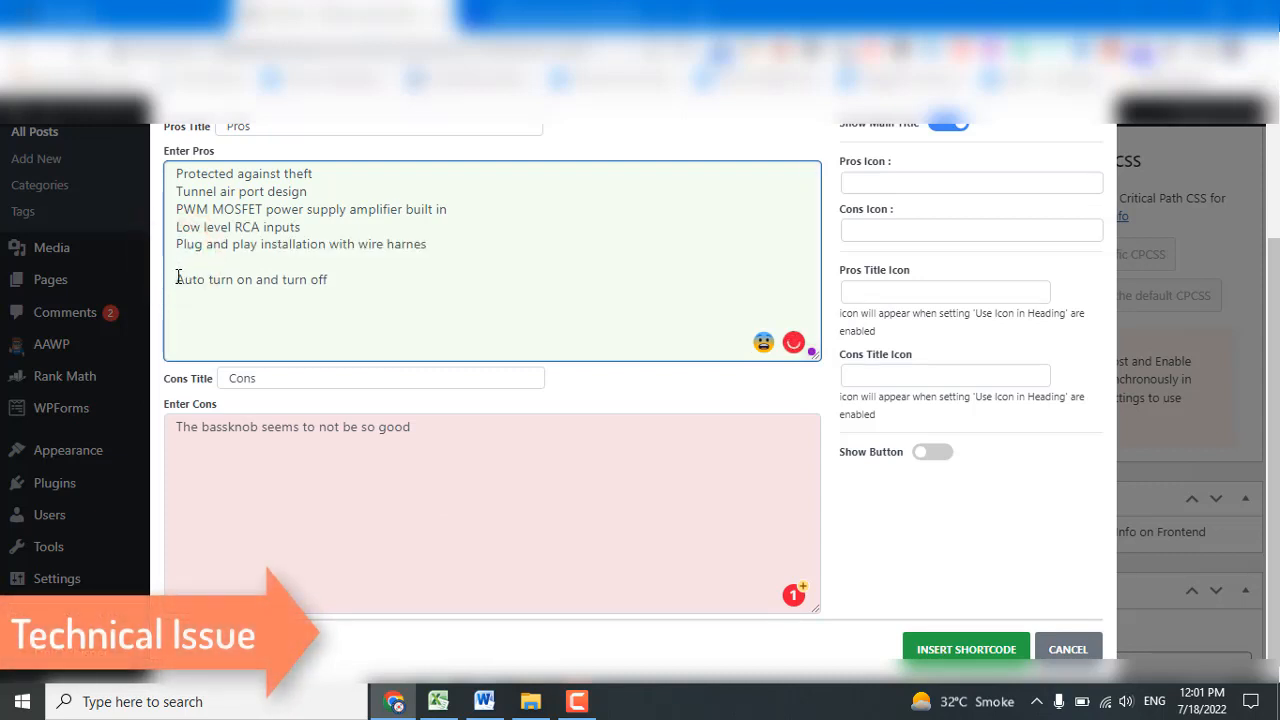
left_click(177, 279)
key("BackSpace")
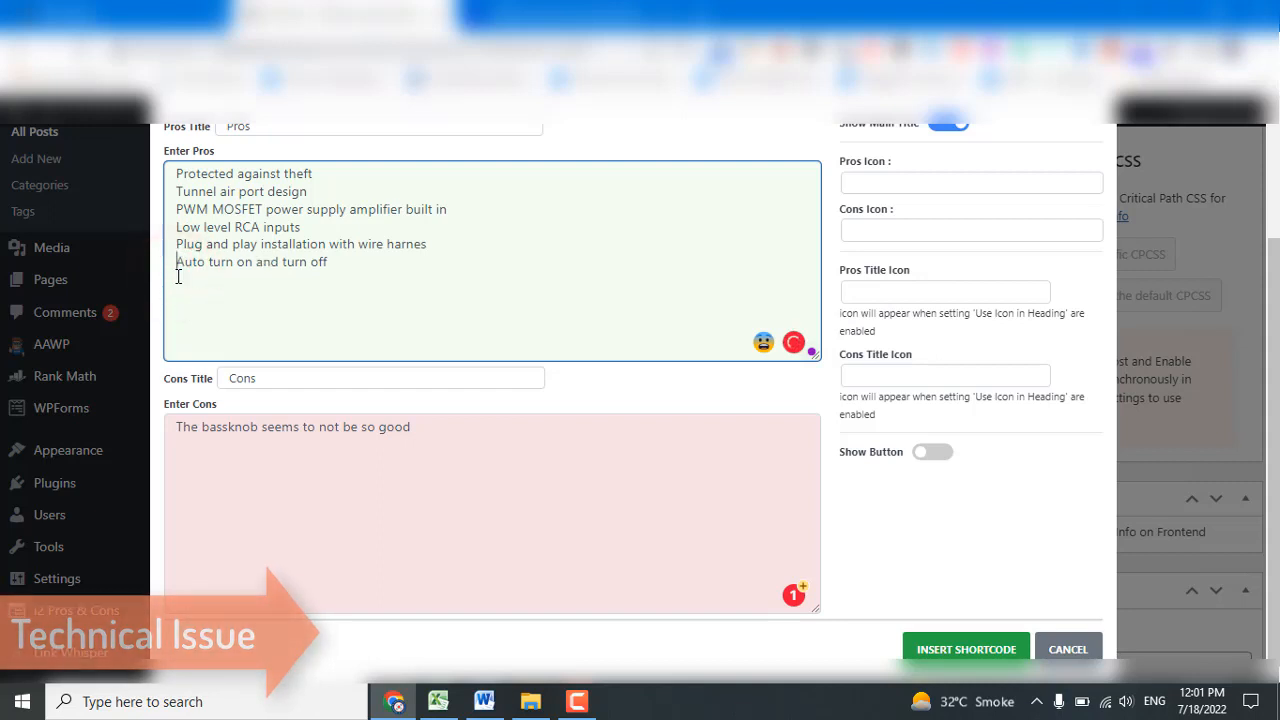
left_click(206, 286)
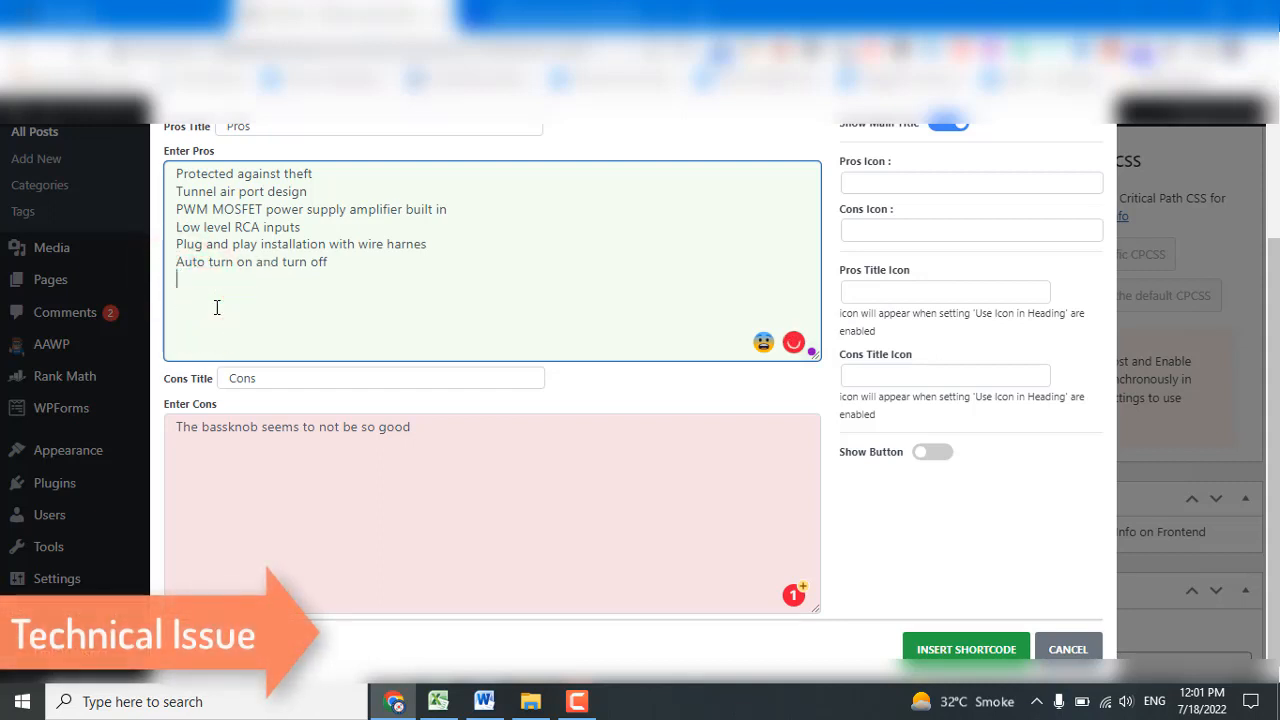
left_click(216, 307)
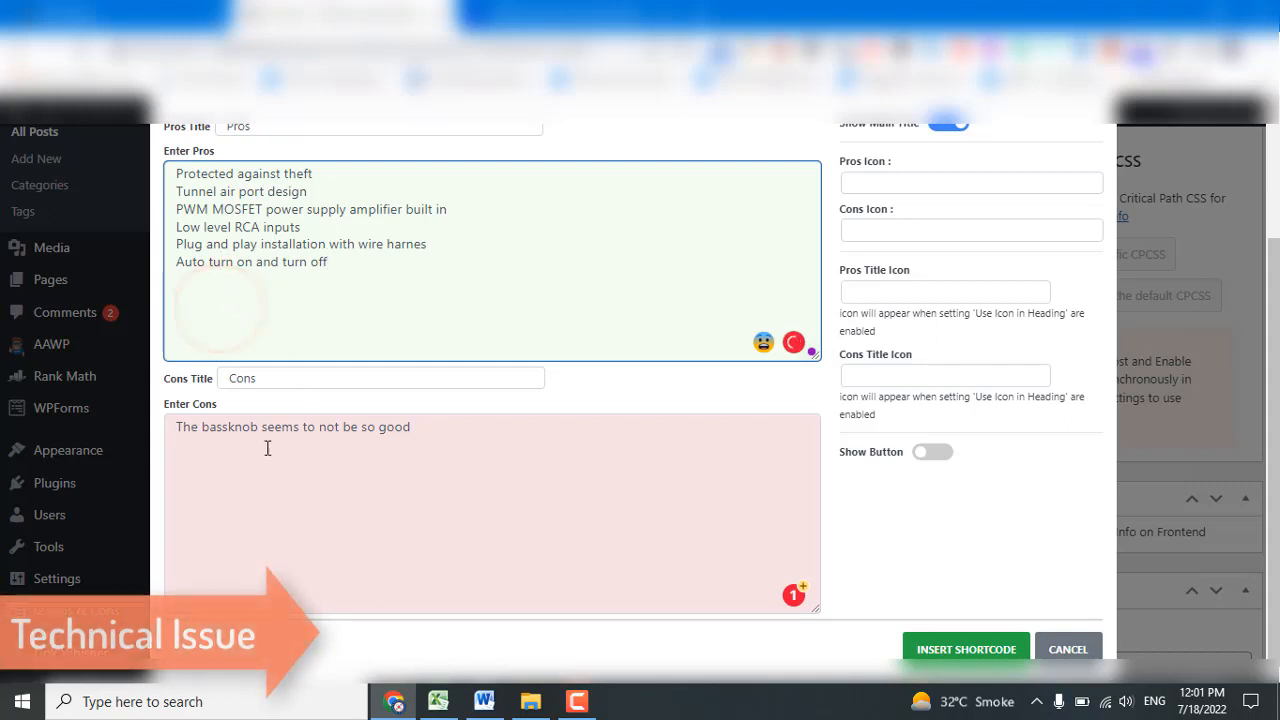
Correct "bassknob" to "bass knob" in the cons text.
left_click(232, 432)
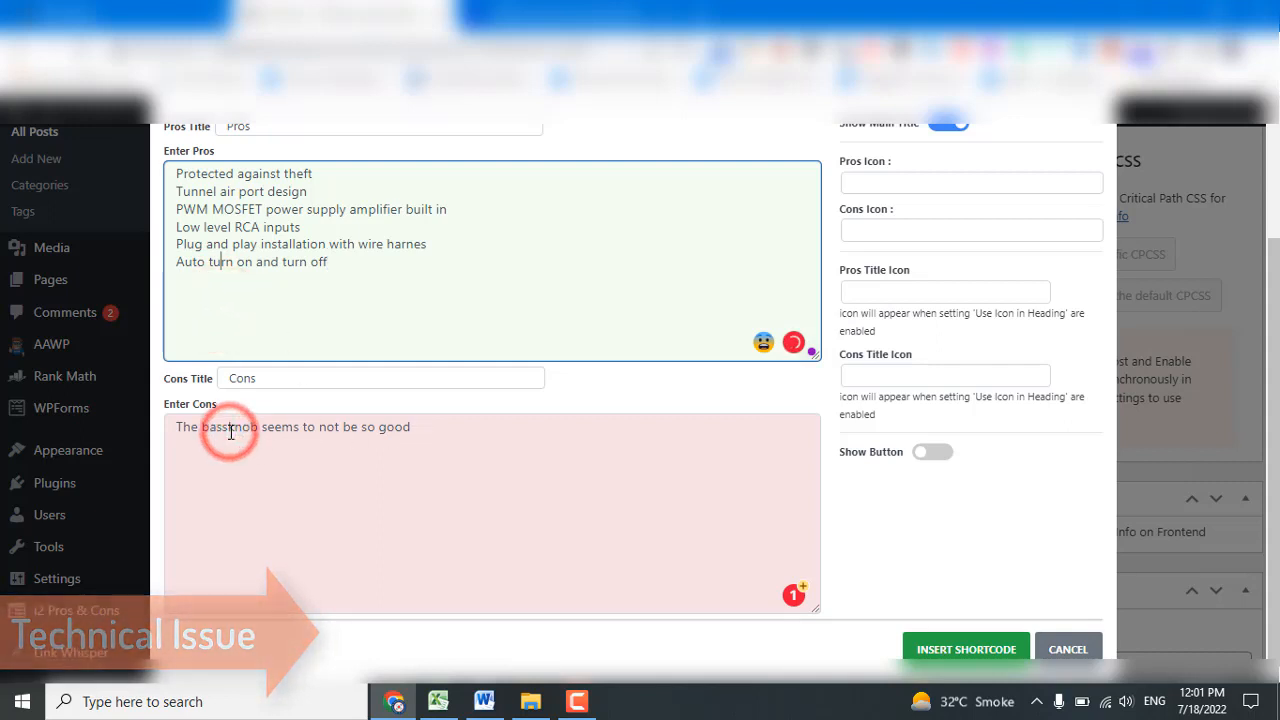
left_click(234, 434)
left_click(234, 432)
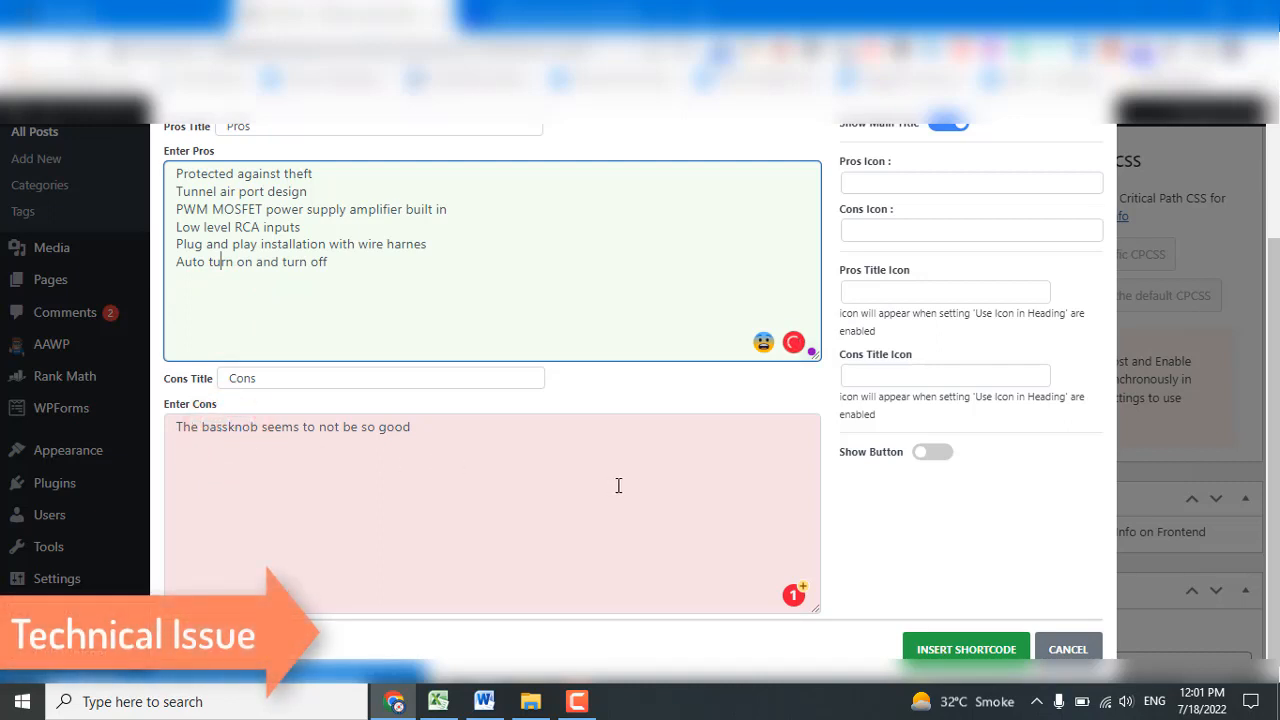
left_click(418, 428)
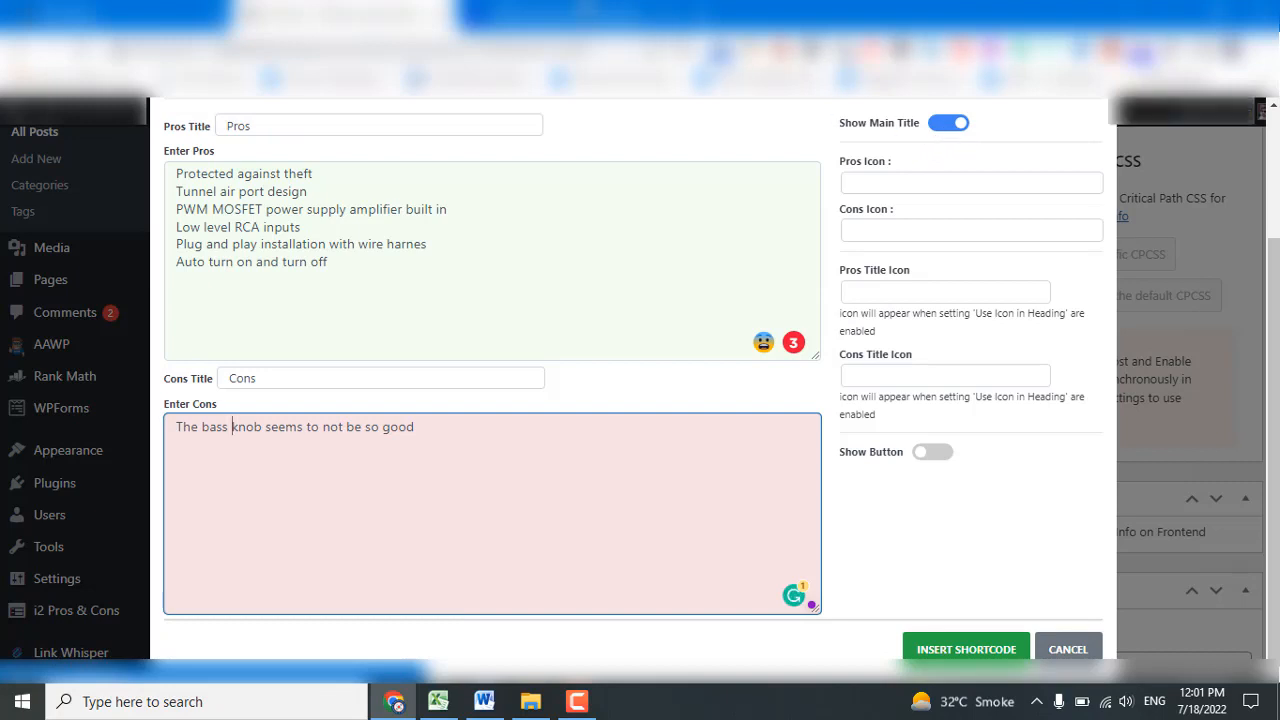
Turn off Show Main Title and set the Pros Icon to icon-thumbs-o-up and the Cons Icon to icon-thumbs-o-down.
left_click(583, 12)
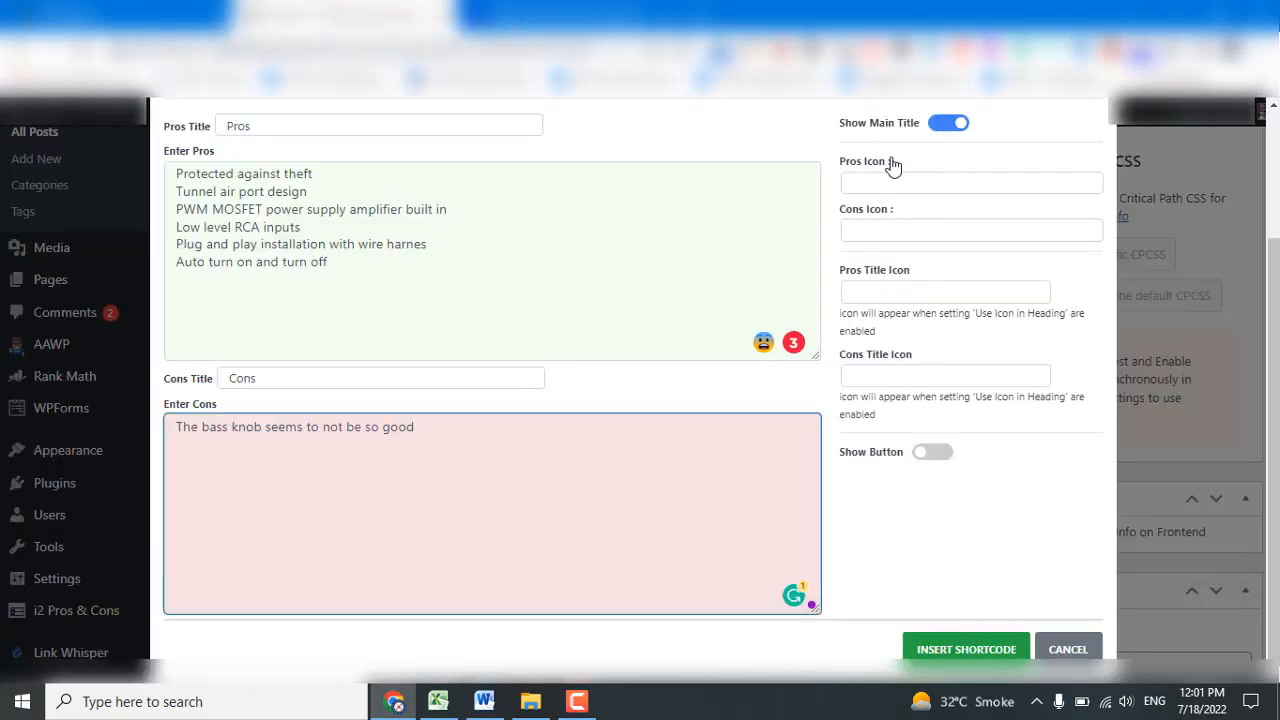
left_click(940, 123)
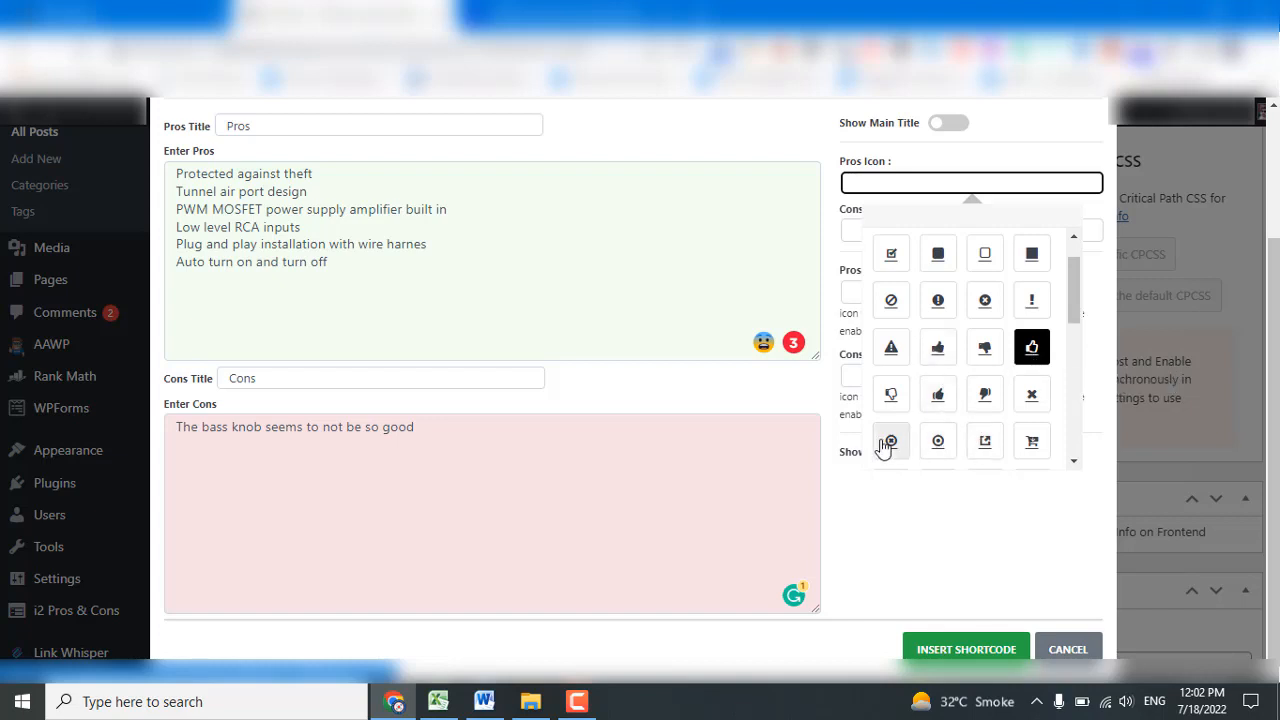
left_click(1032, 347)
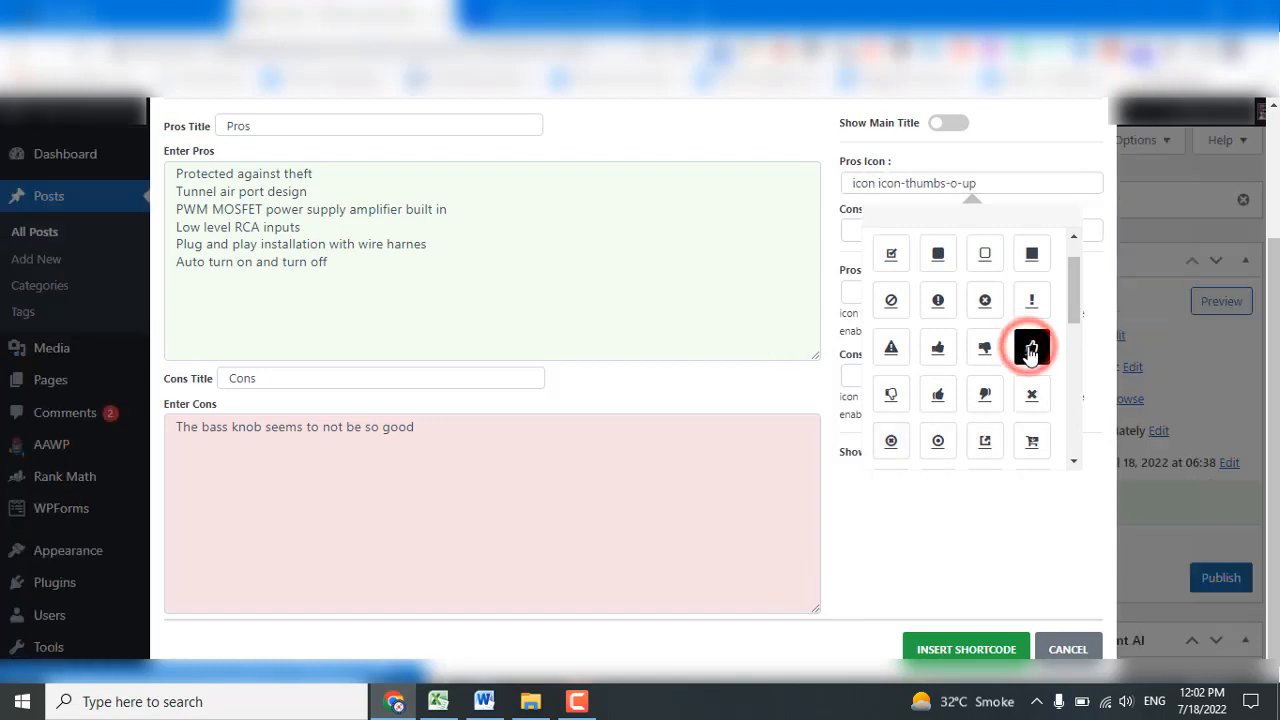
left_click(920, 226)
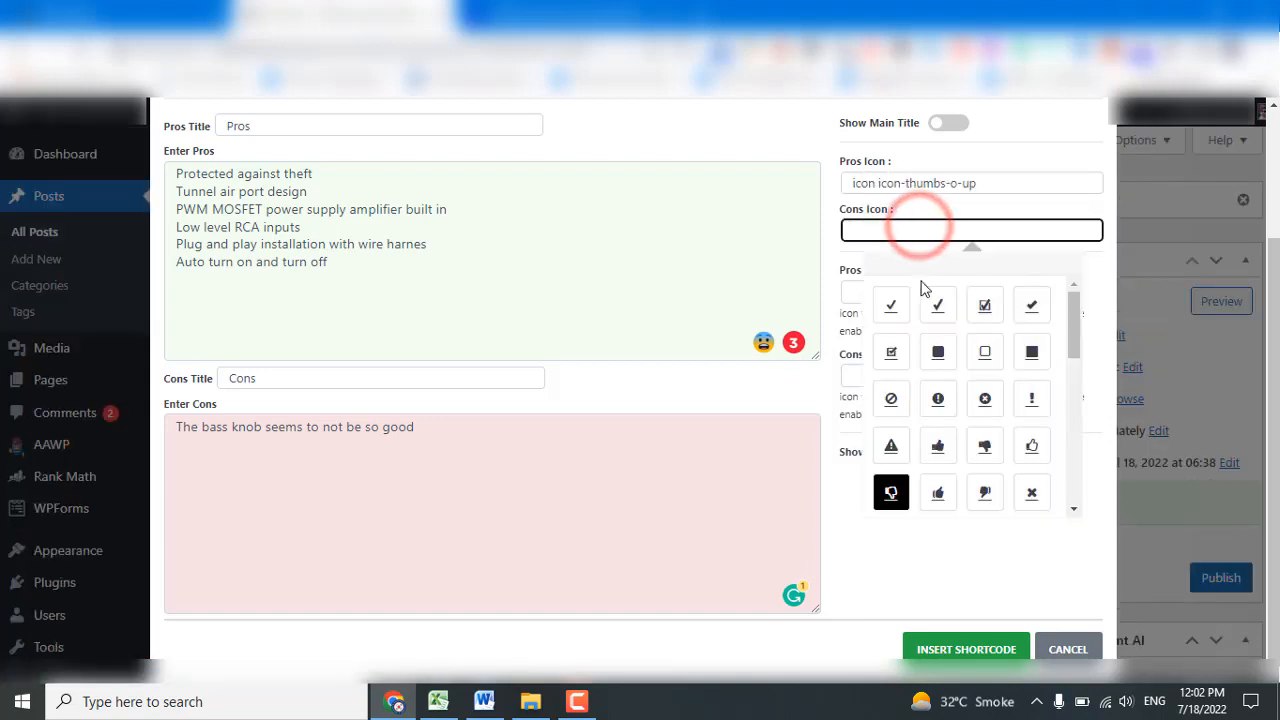
left_click(889, 494)
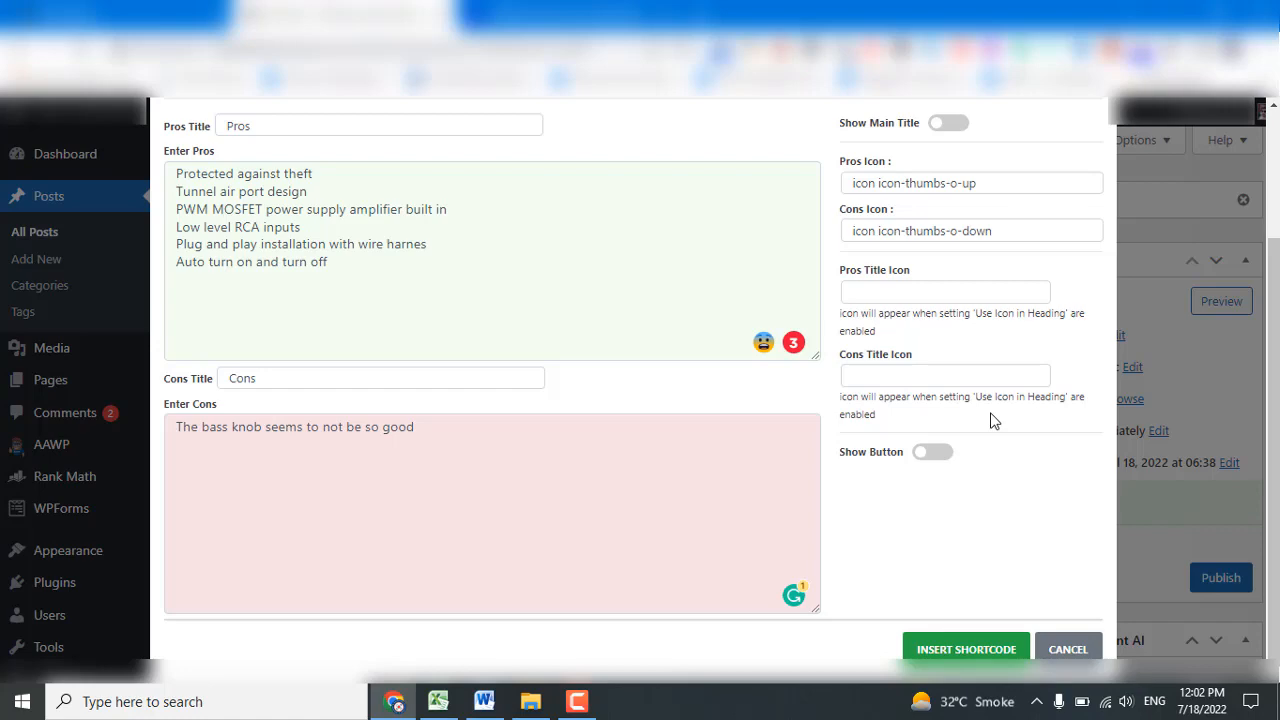
Examine the existing Reasons to Buy and Reasons to Avoid box on the post's front-end page.
left_click(574, 15)
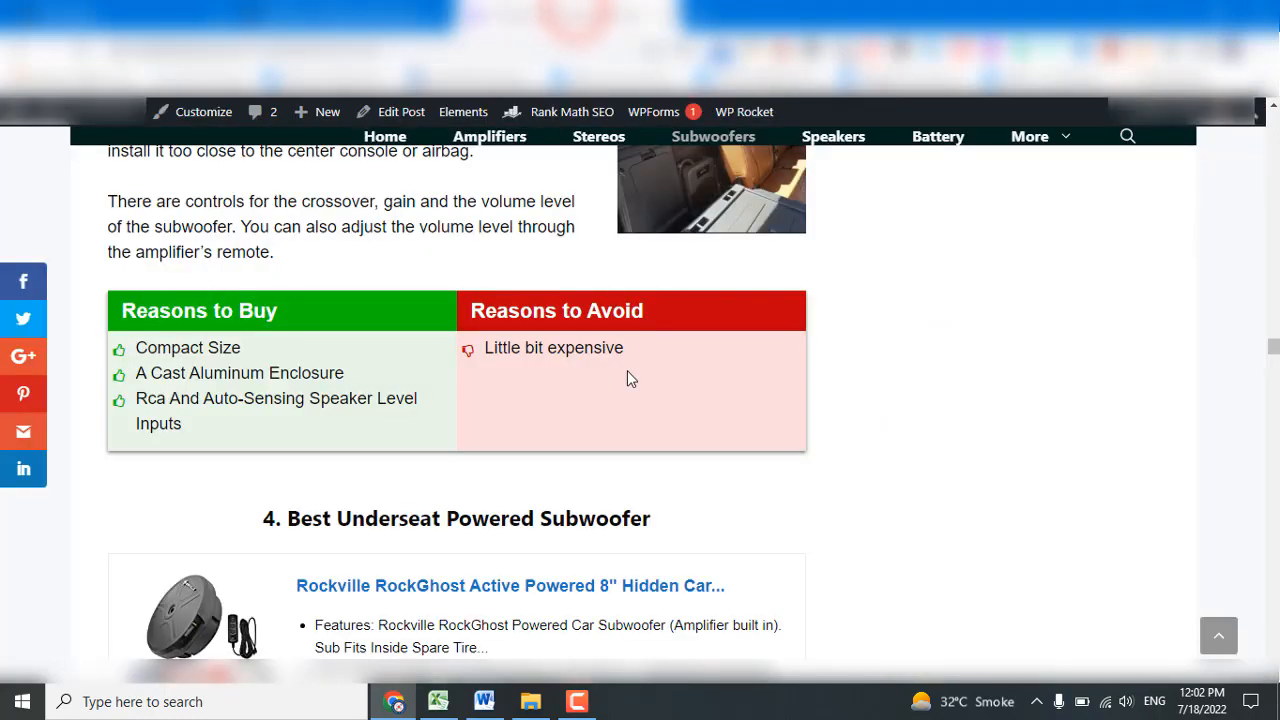
scroll(632, 380, "down", 4)
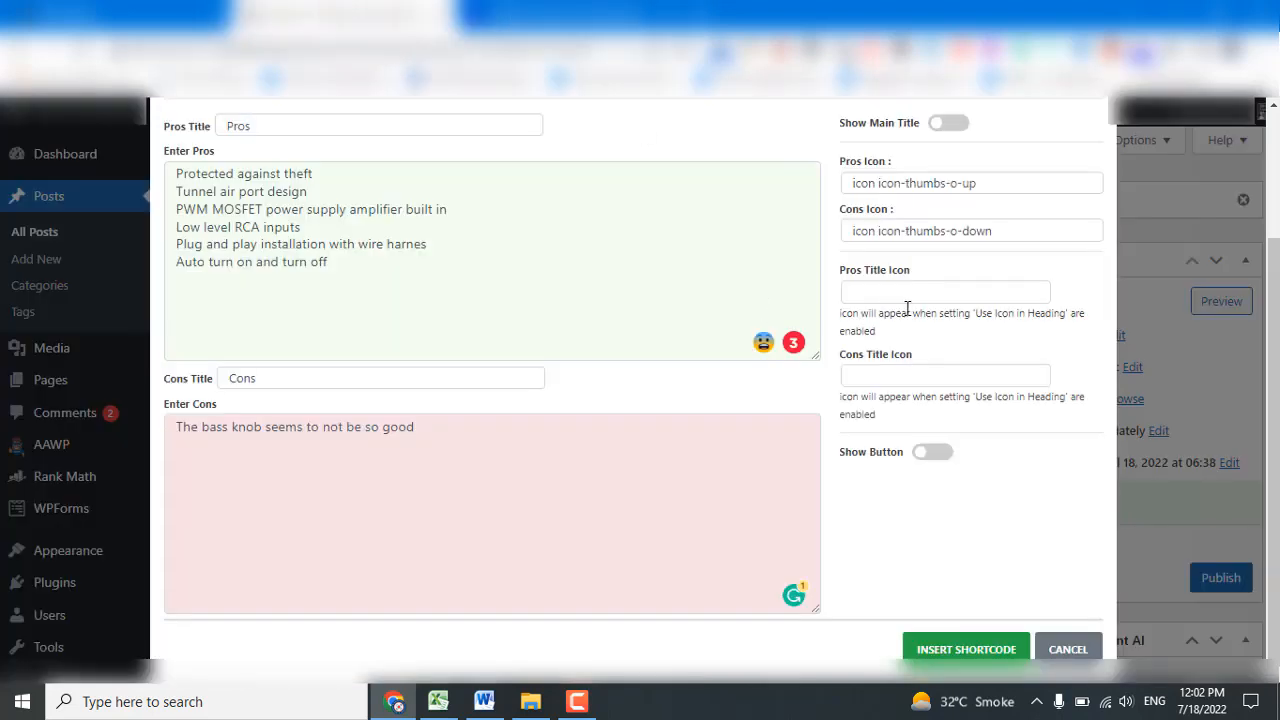
Turn on Show Button, inspect the Button Icon, Button Text and Button Link fields, and turn Show Button off again.
left_click(945, 456)
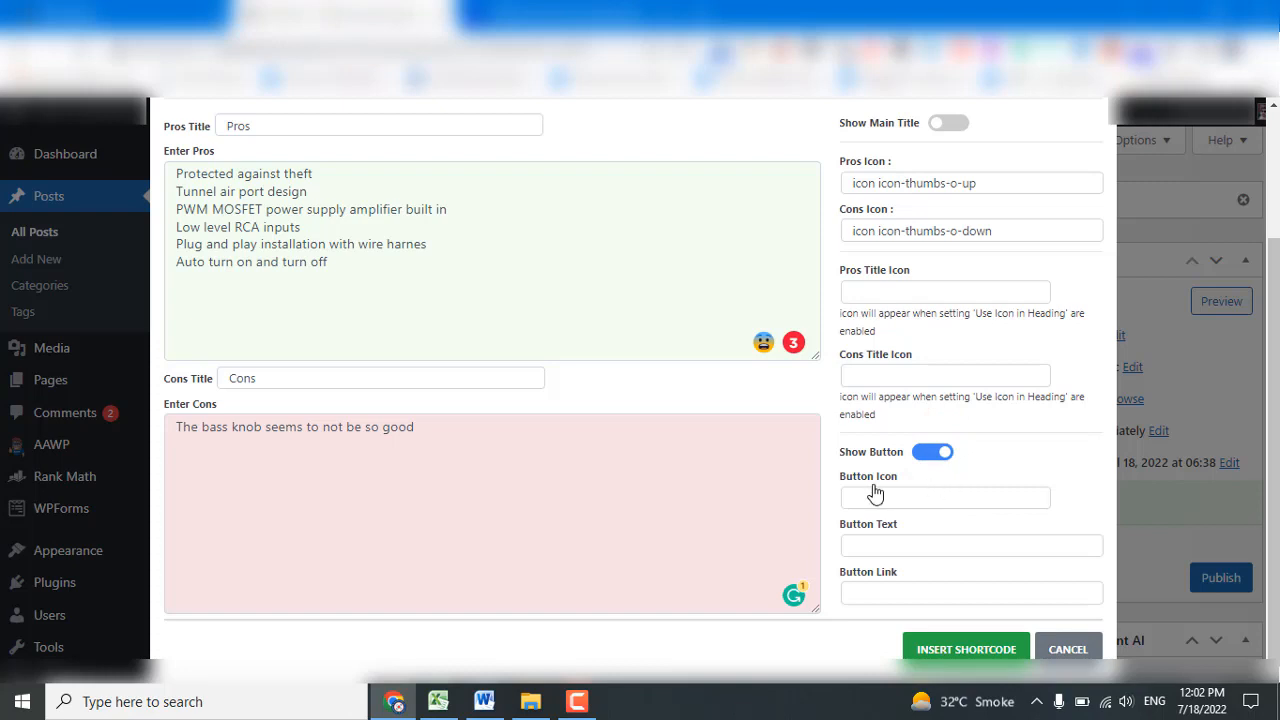
left_click(885, 494)
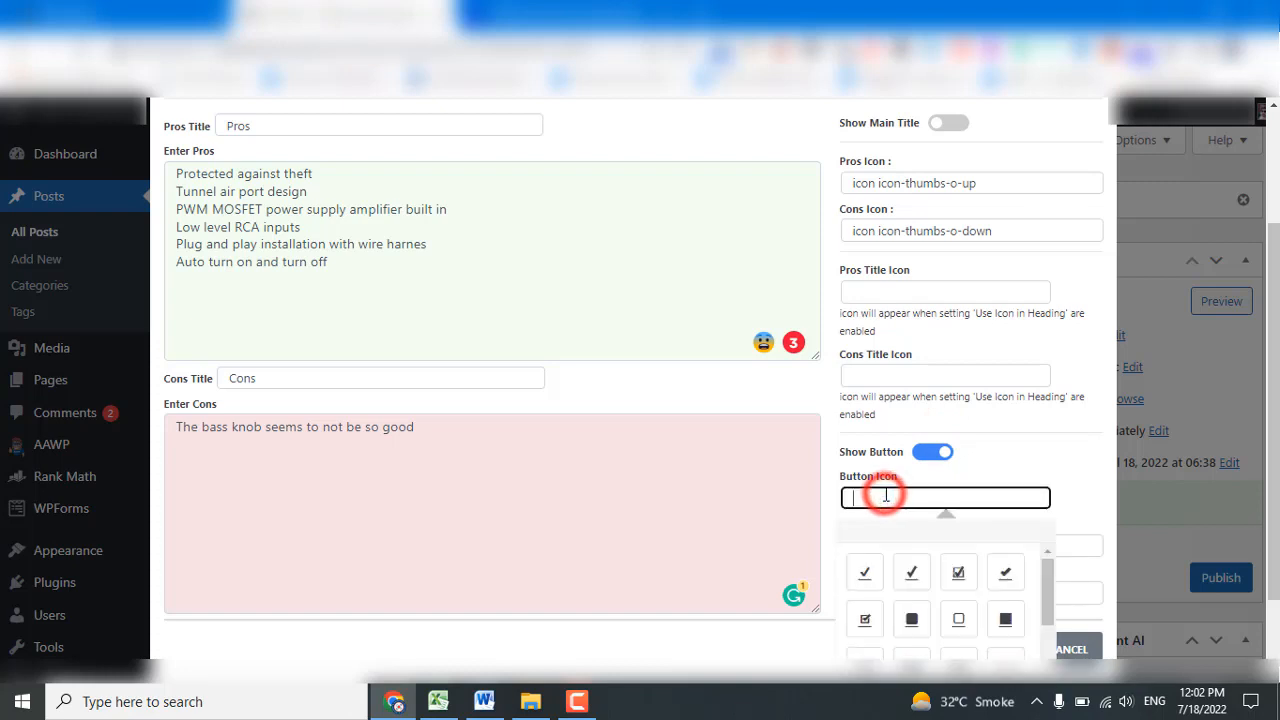
left_click(1015, 458)
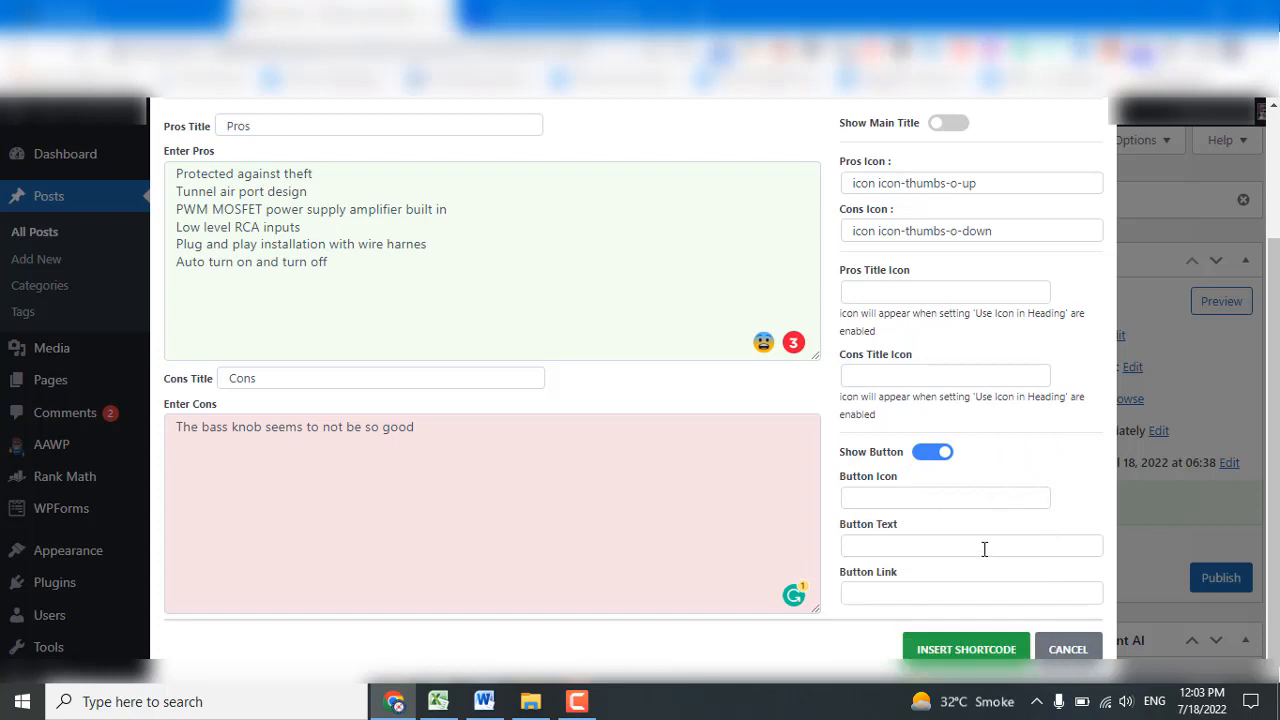
left_click(984, 547)
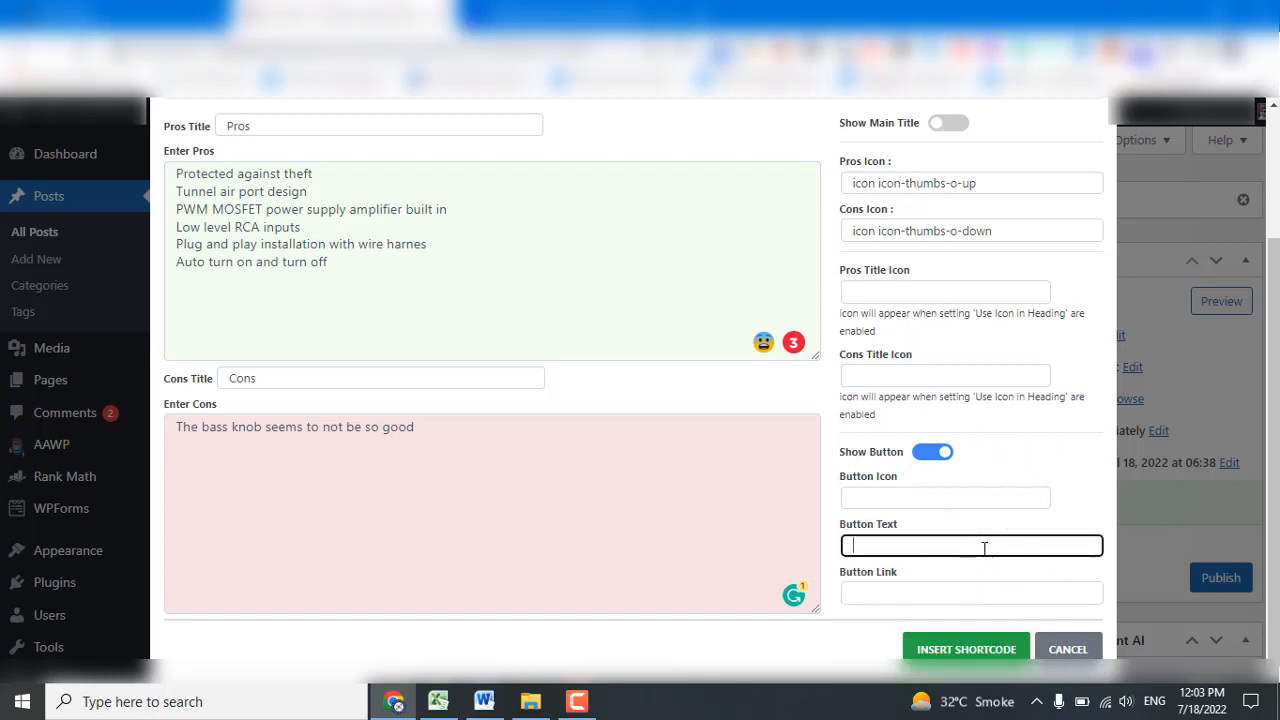
left_click(1046, 463)
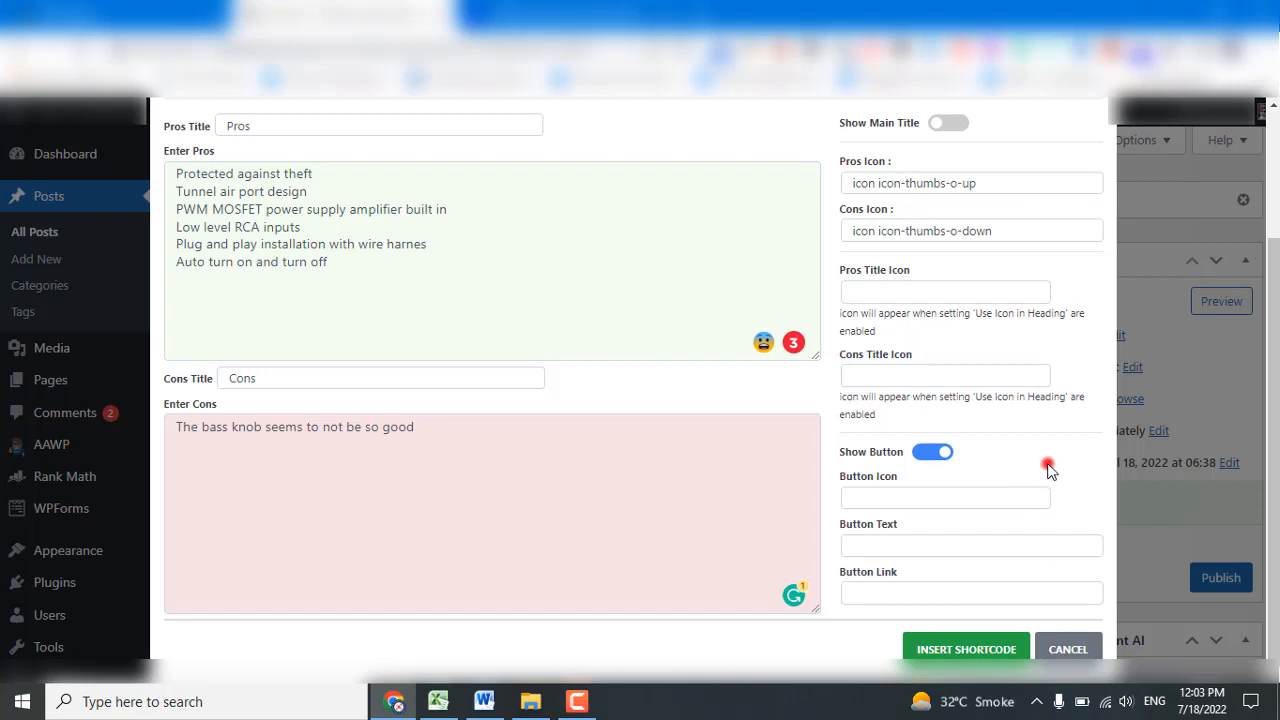
left_click(984, 594)
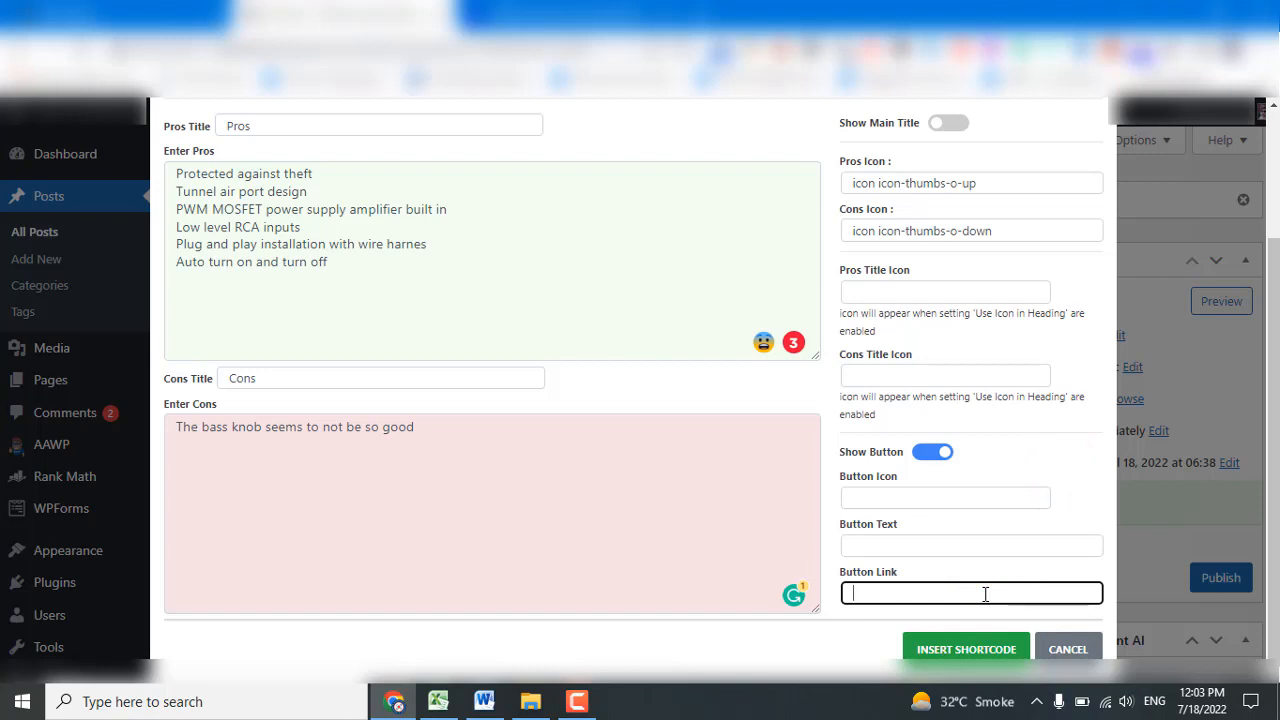
left_click(935, 452)
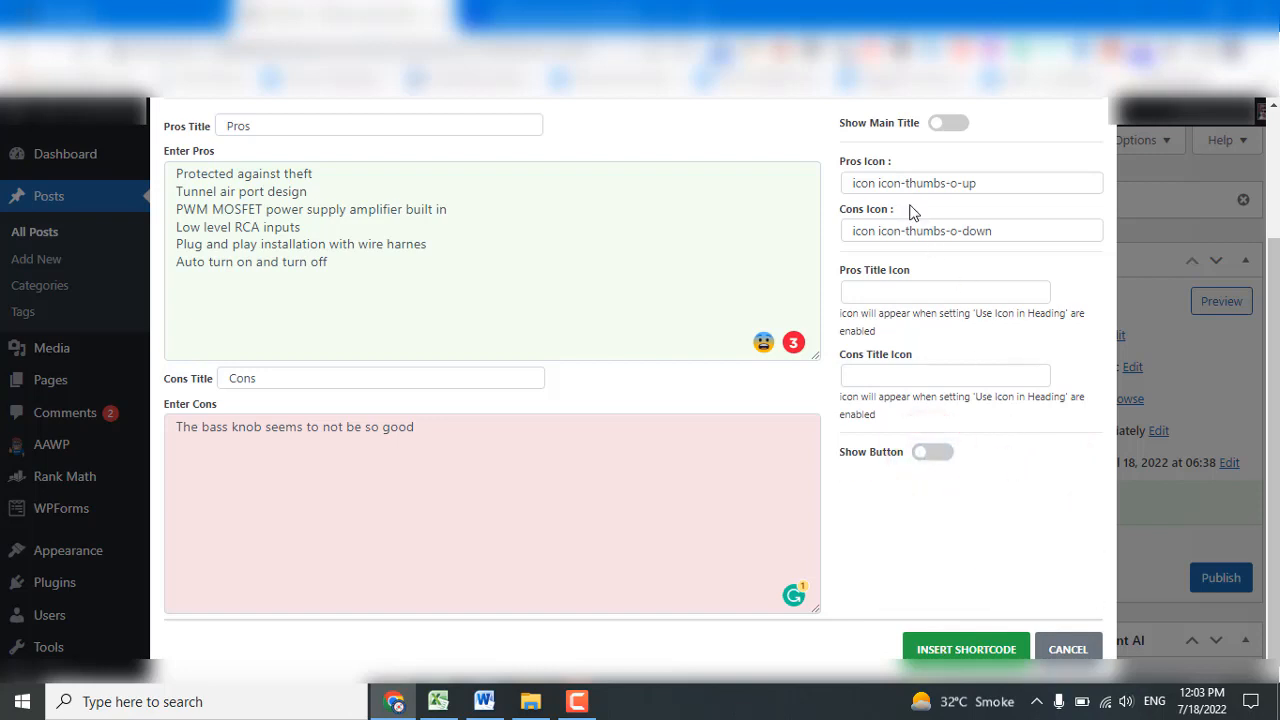
Insert the completed pros and cons shortcode into the post.
left_click(966, 649)
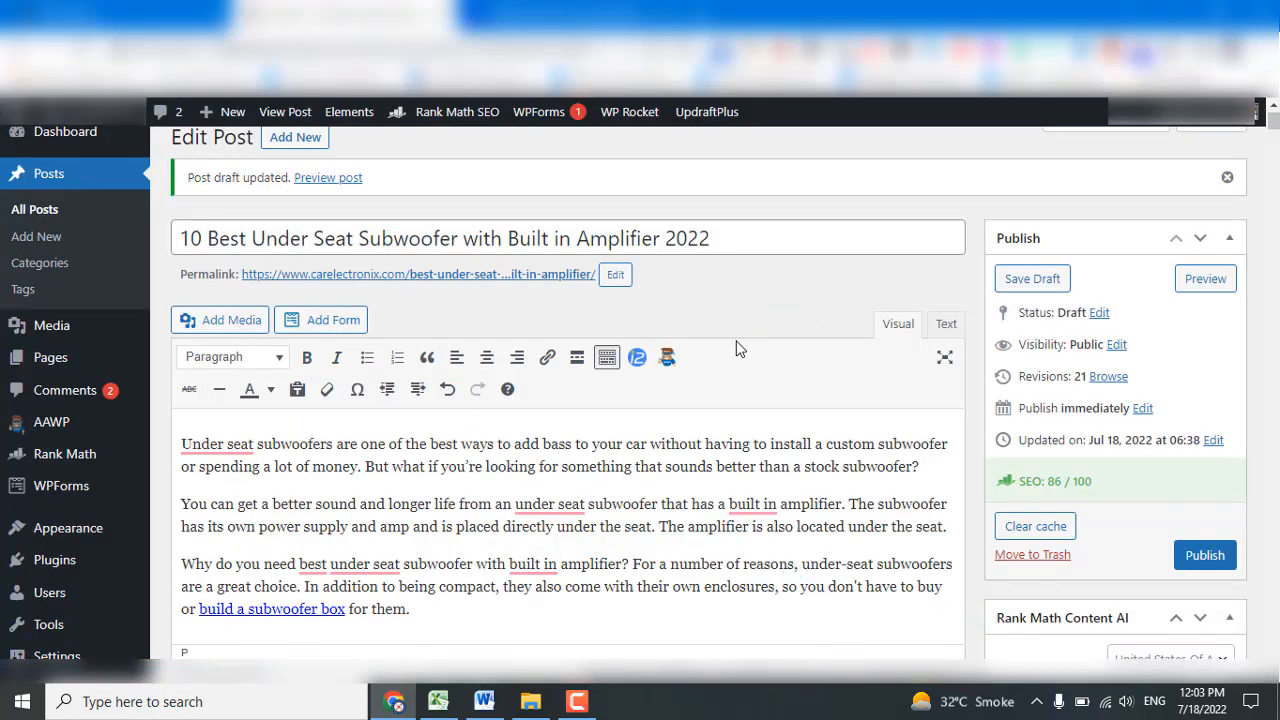
scroll(736, 332, "down", 10)
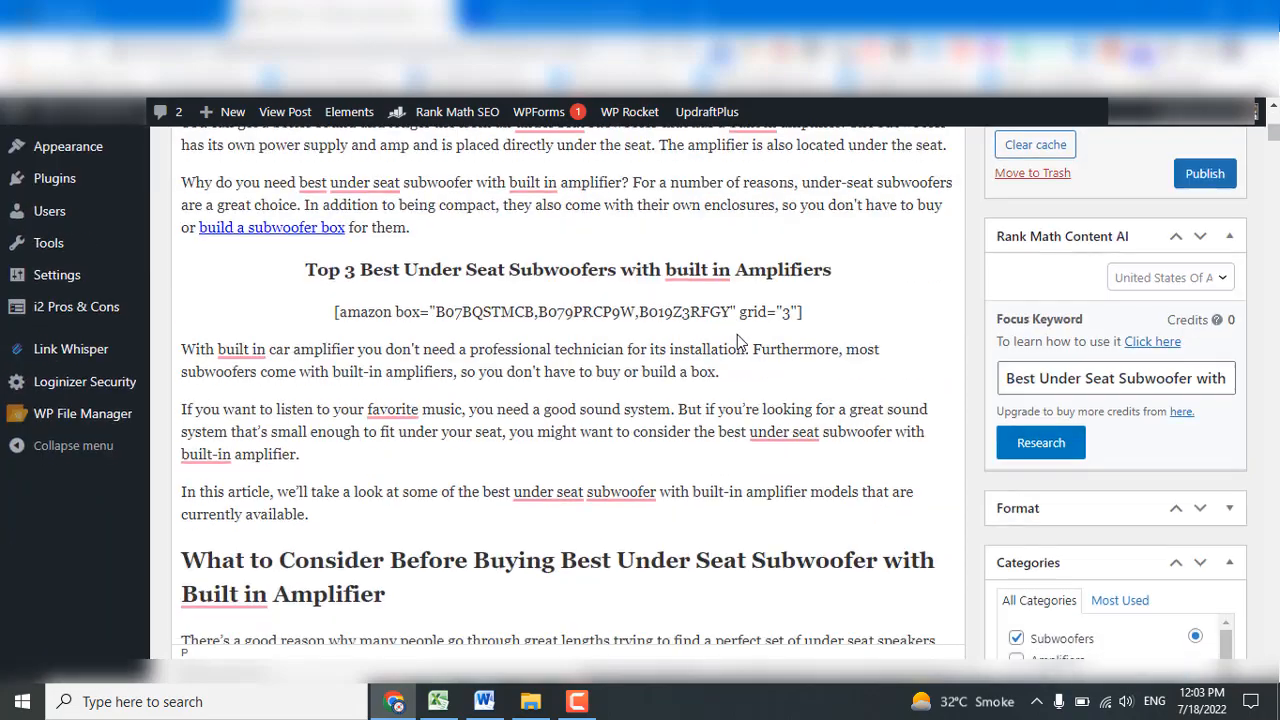
Check how the Rockville RockGhost section's pros and cons currently appear on the post's front-end page.
left_click(585, 14)
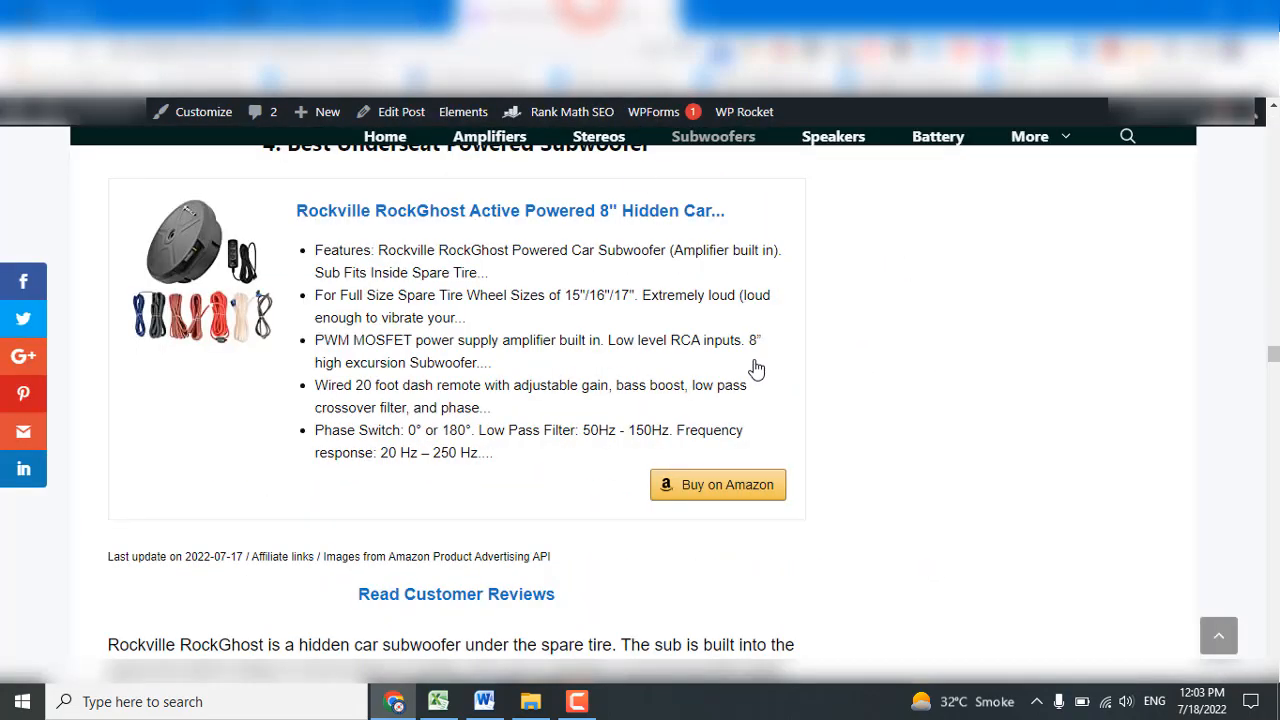
scroll(574, 343, "down", 1)
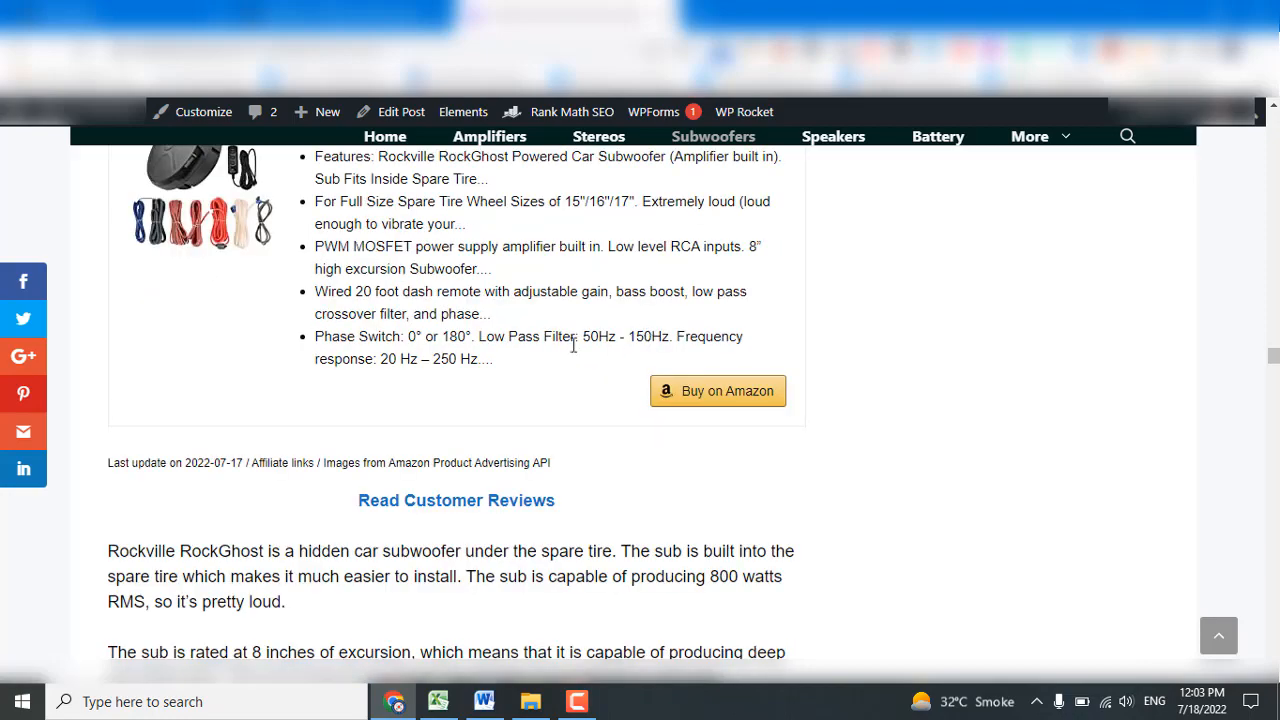
scroll(571, 297, "up", 2)
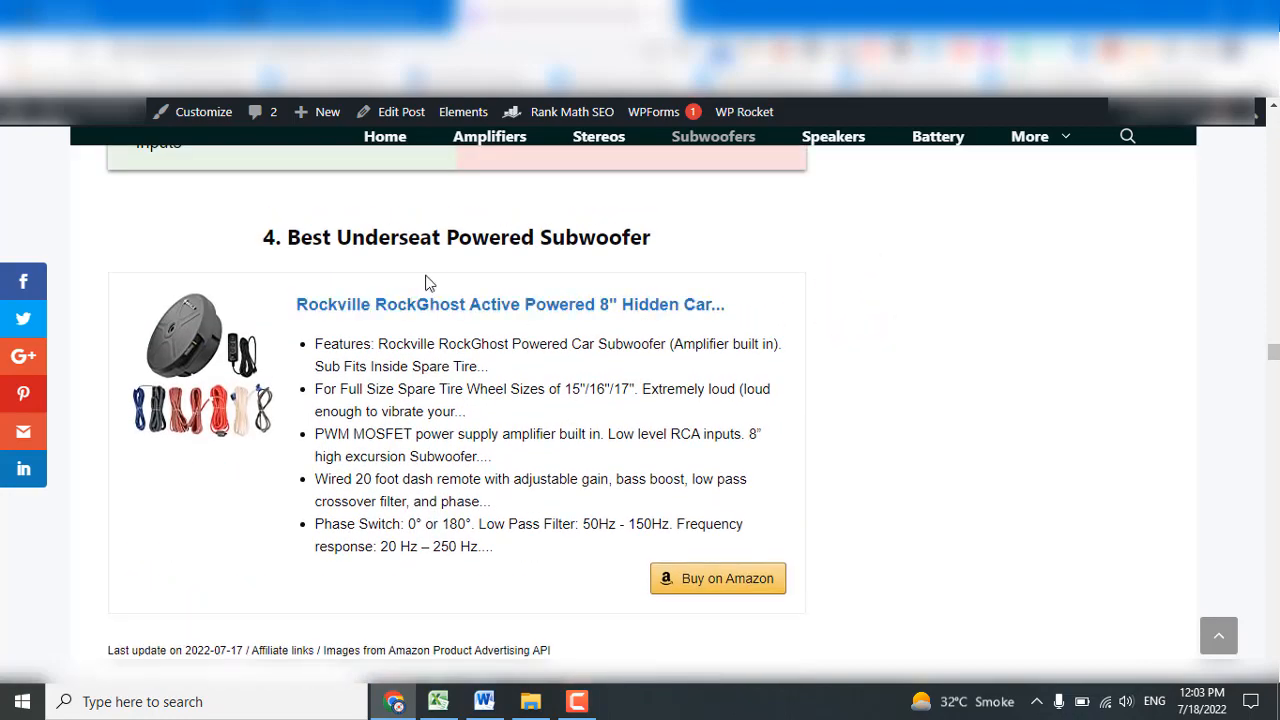
scroll(426, 277, "up", 3)
scroll(436, 303, "down", 10)
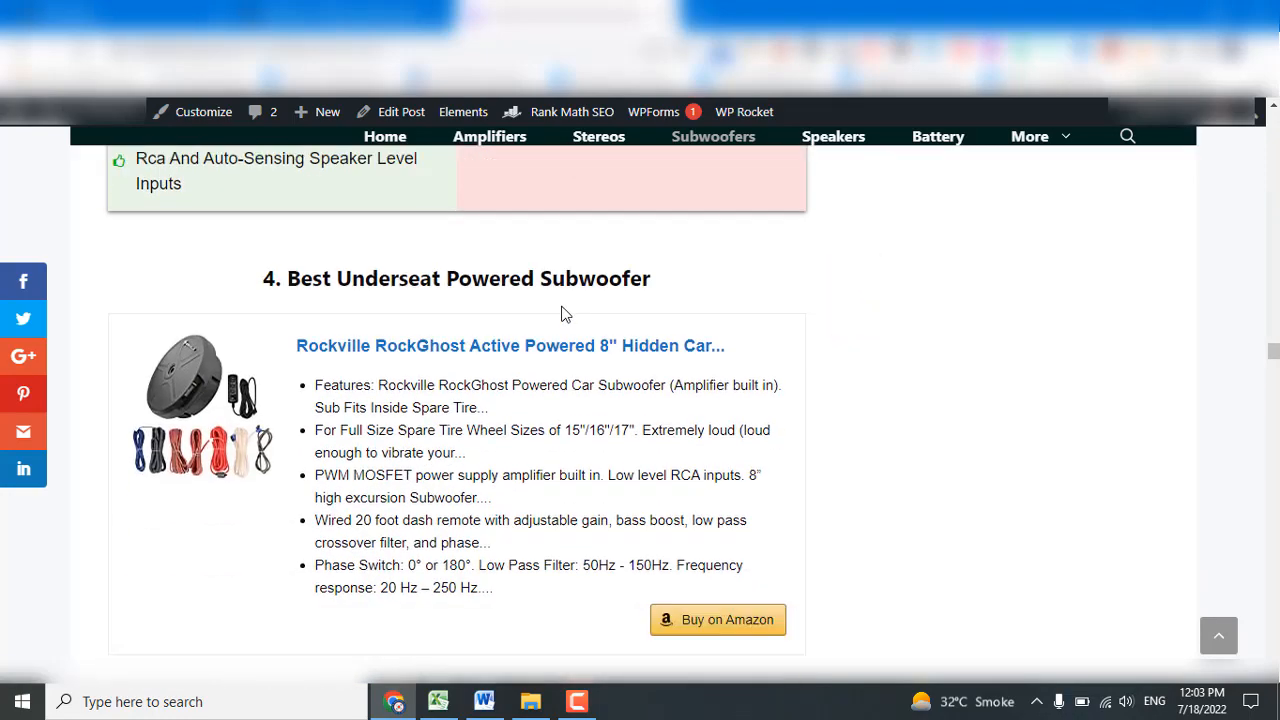
scroll(566, 320, "down", 4)
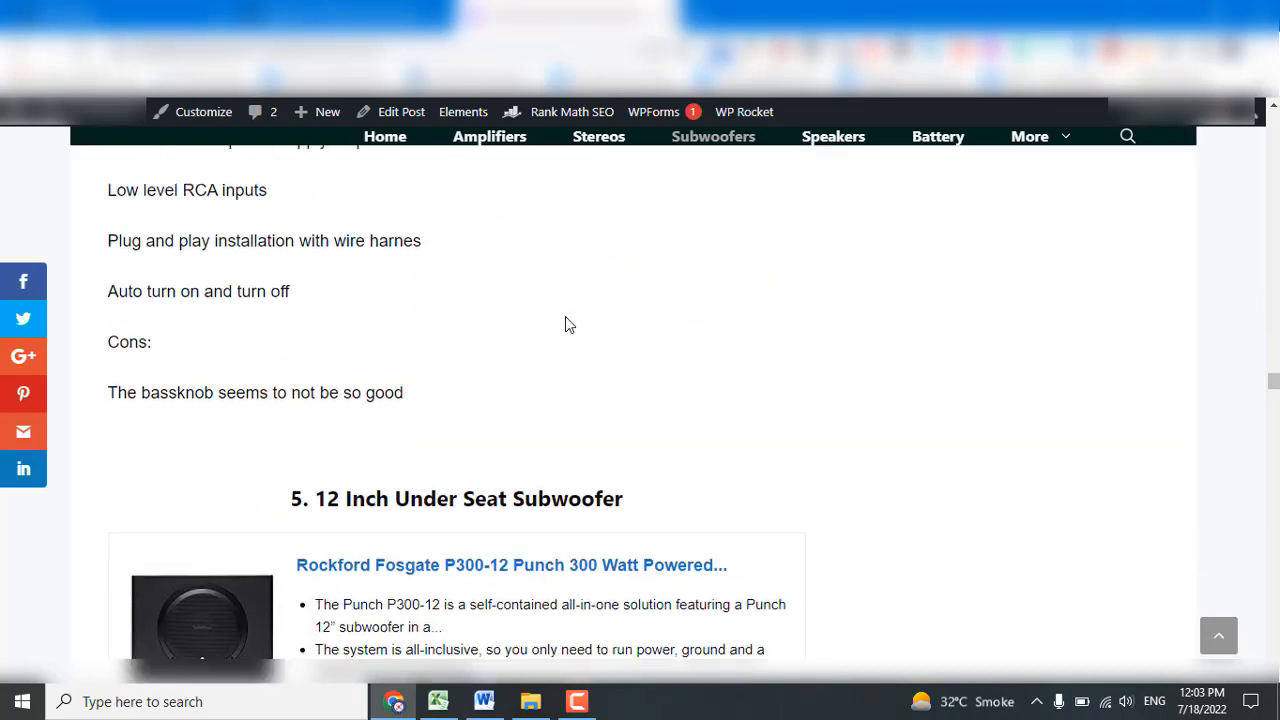
scroll(565, 318, "up", 2)
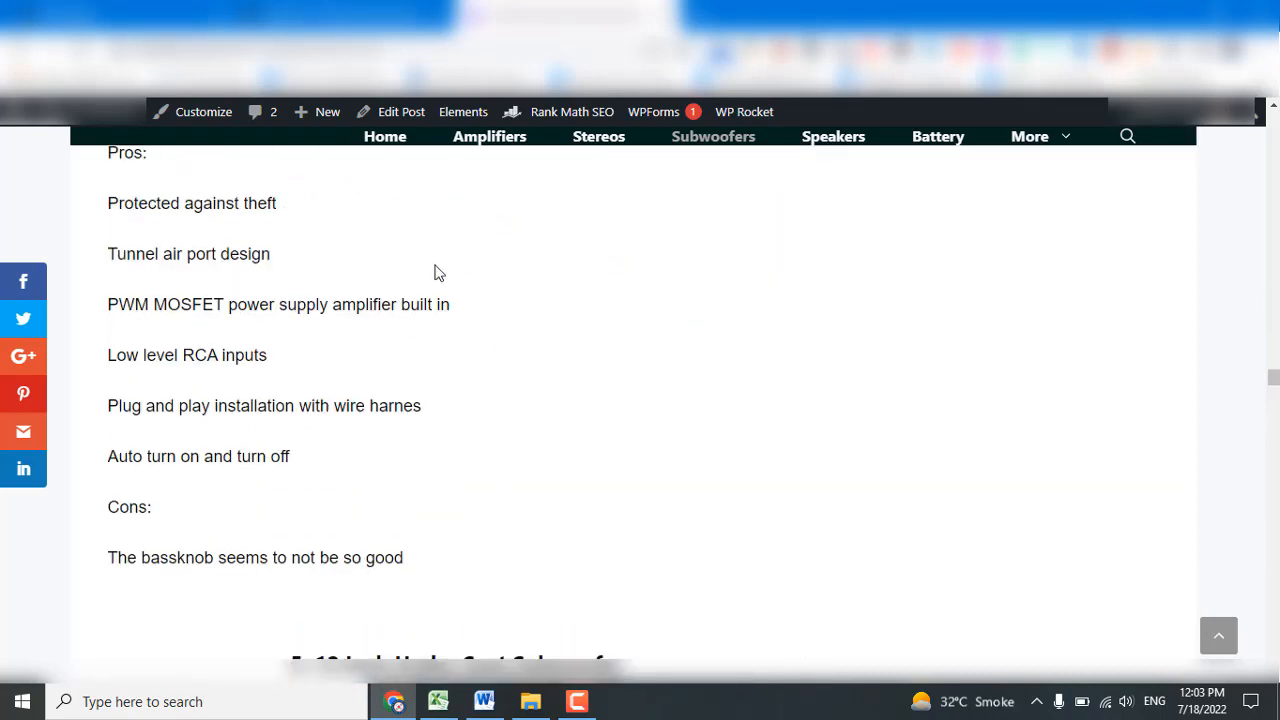
Generate a preview of the edited post draft and return to the post editor.
left_click(392, 16)
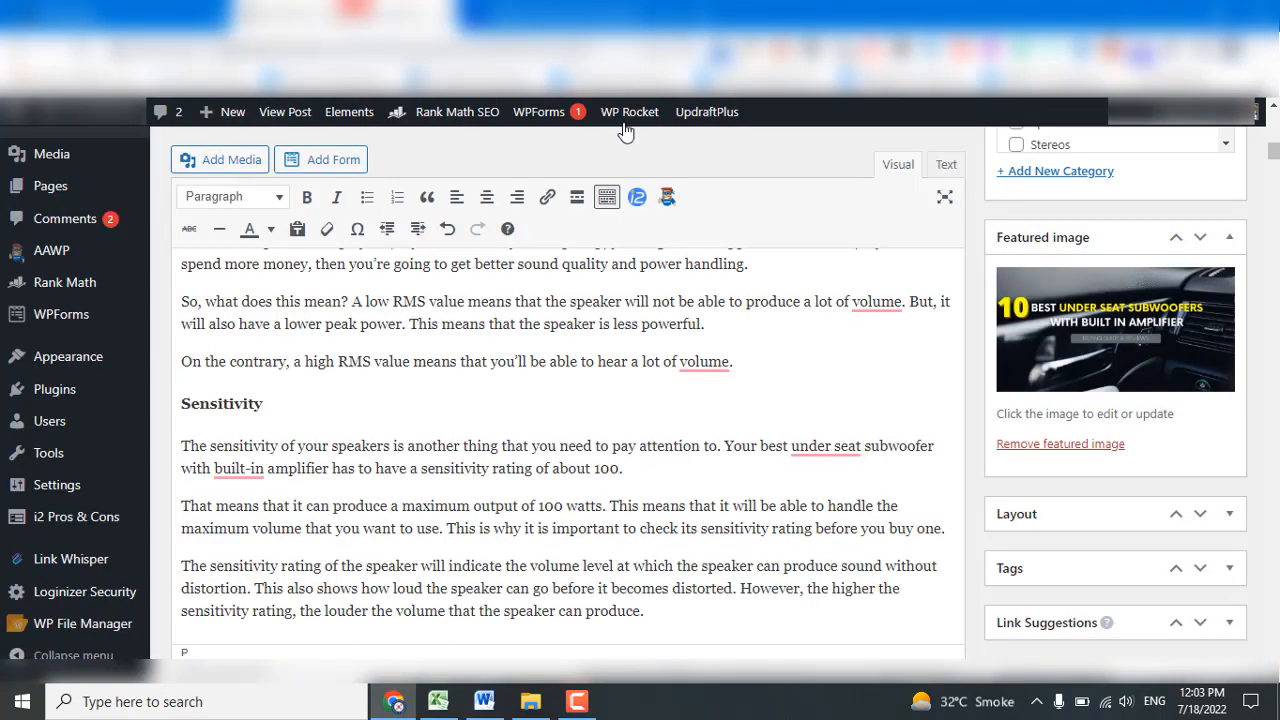
scroll(748, 422, "up", 3)
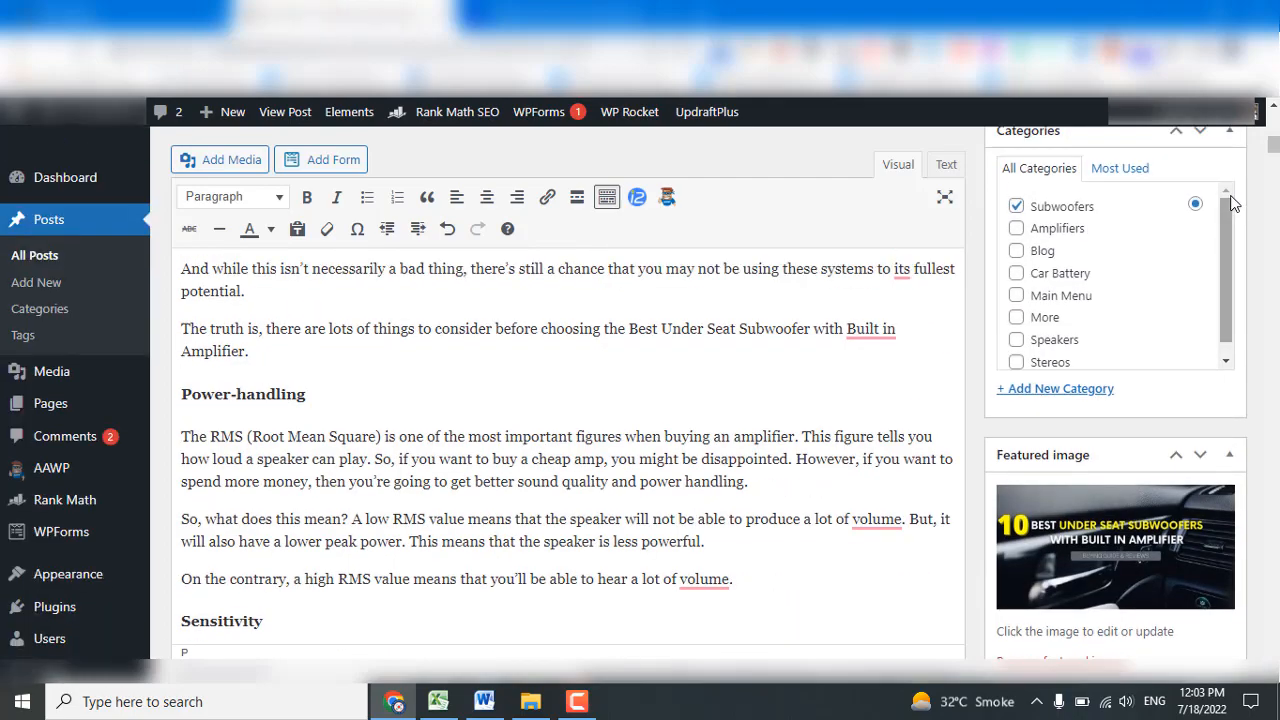
scroll(748, 422, "down", 3)
scroll(748, 422, "down", 5)
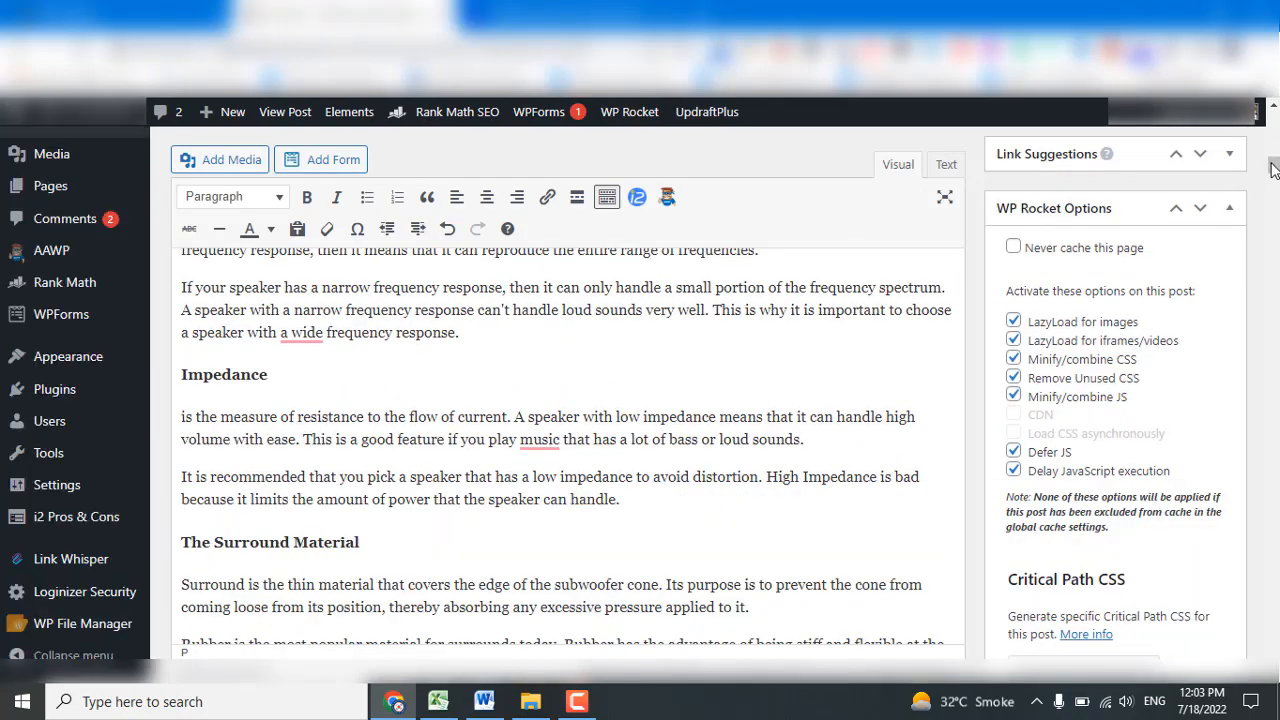
scroll(1235, 265, "up", 3)
scroll(1235, 265, "up", 5)
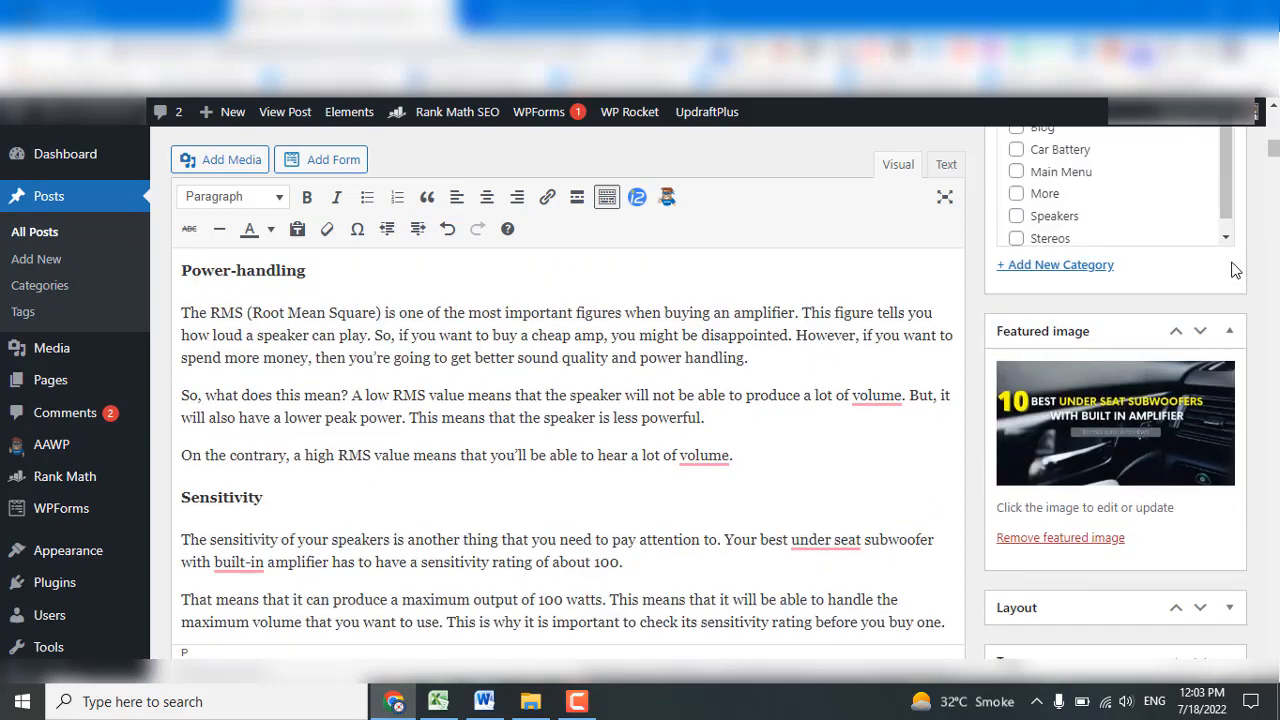
scroll(1232, 250, "up", 8)
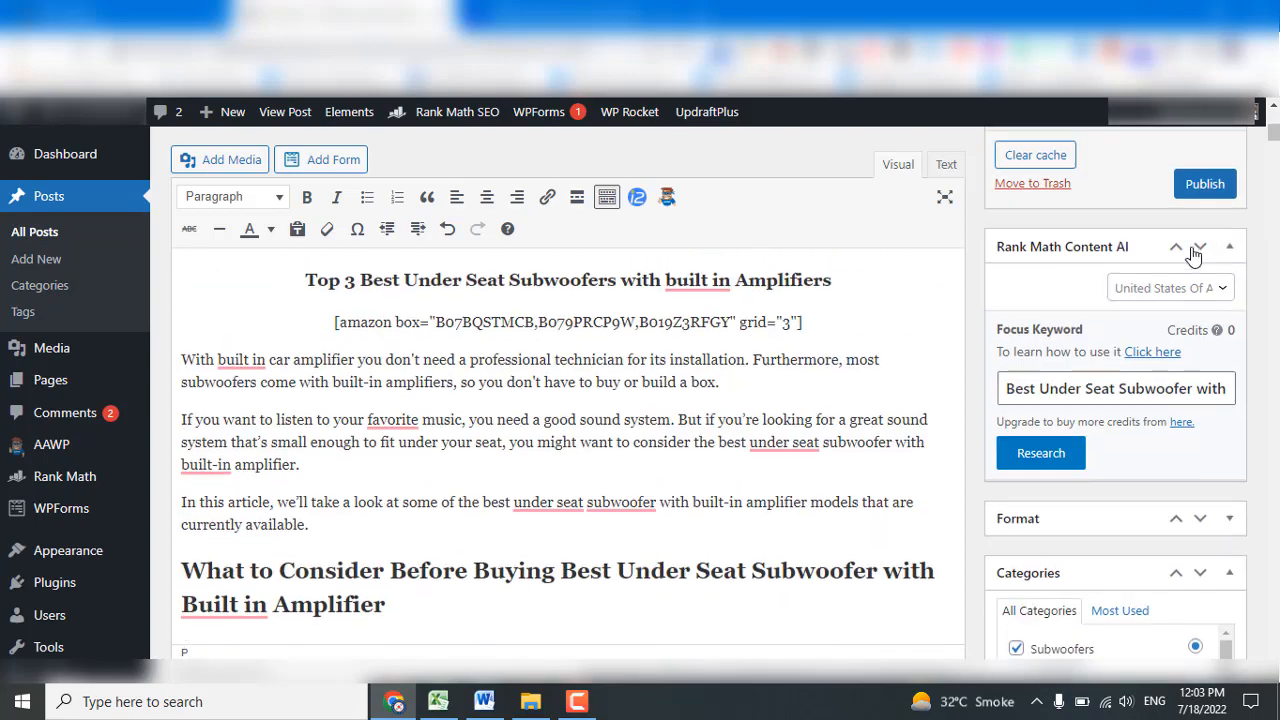
left_click(1204, 300)
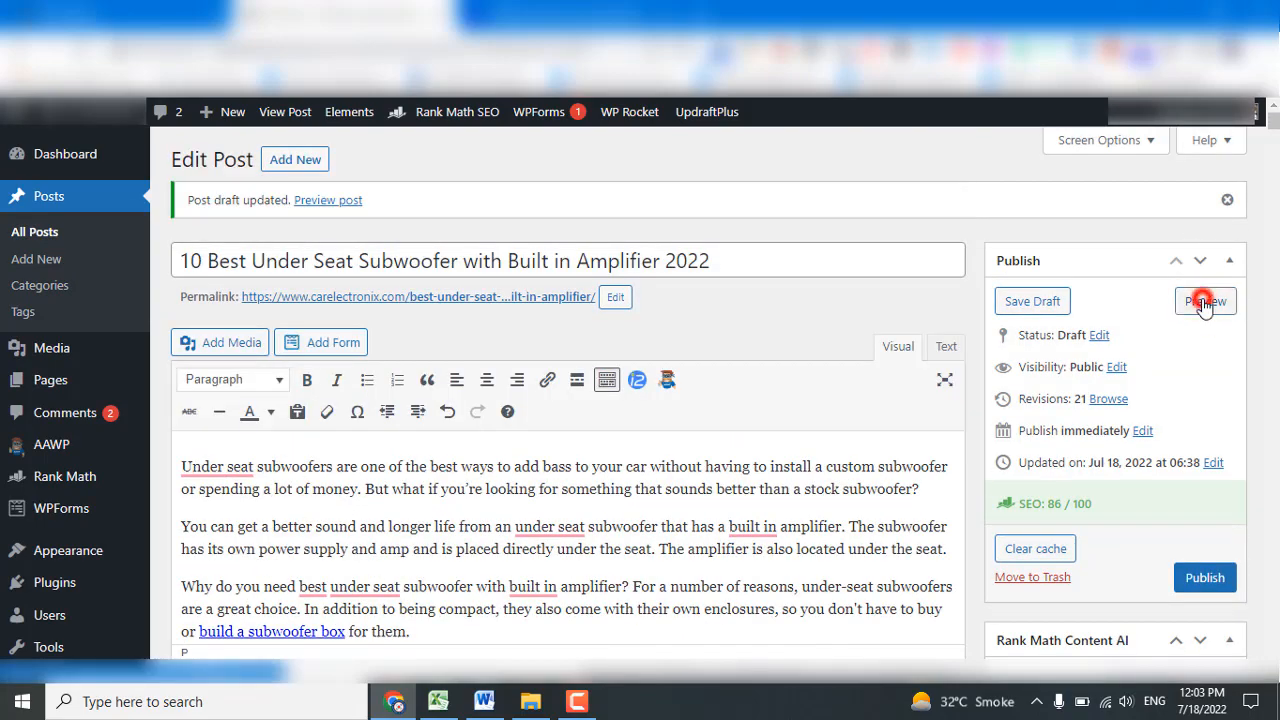
left_click(385, 14)
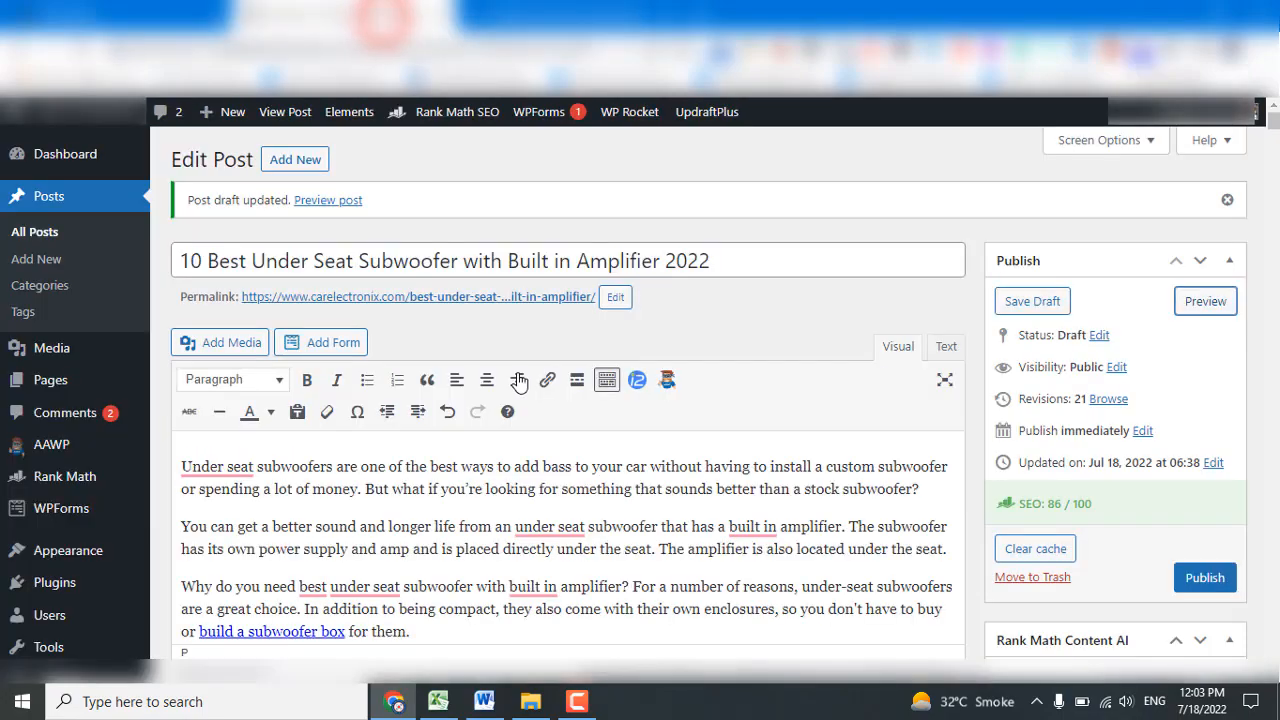
Examine the inserted i2pc shortcode in the Rockville RockGhost section, just above the "5. 12 inch Under Seat Subwoofer" heading.
left_click_drag(1275, 128, 1274, 286)
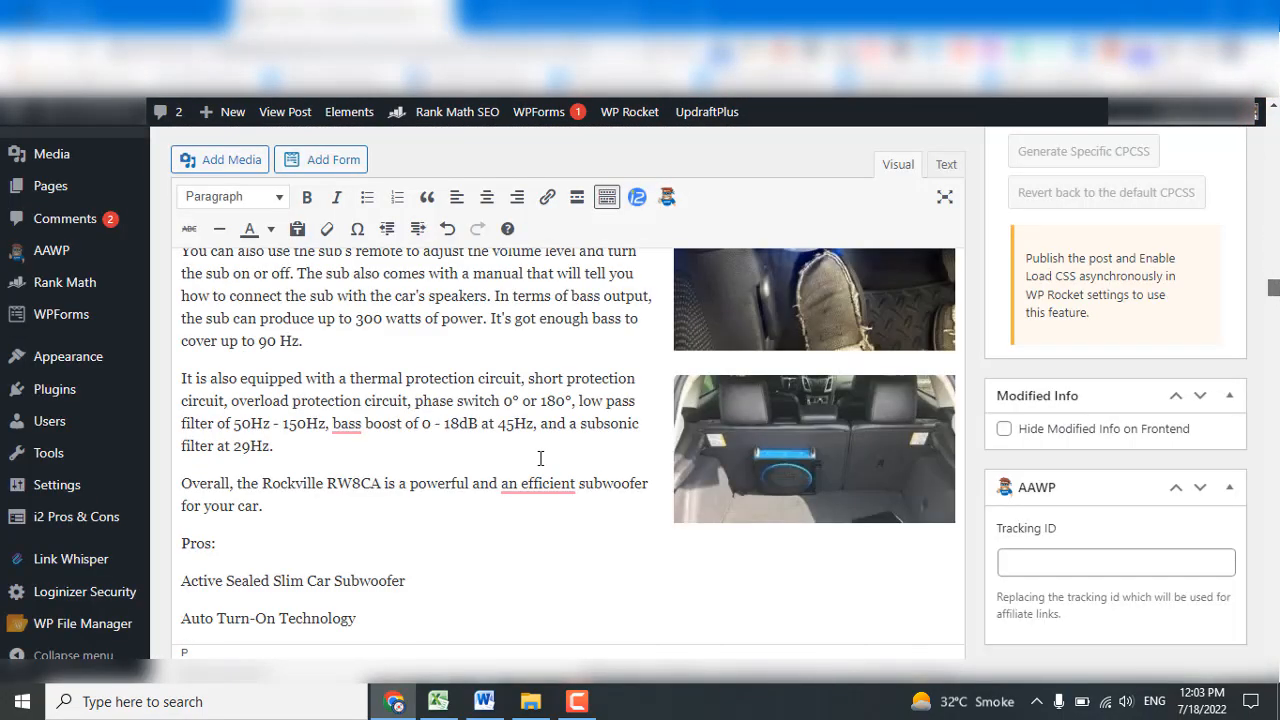
scroll(544, 458, "down", 7)
scroll(544, 458, "down", 15)
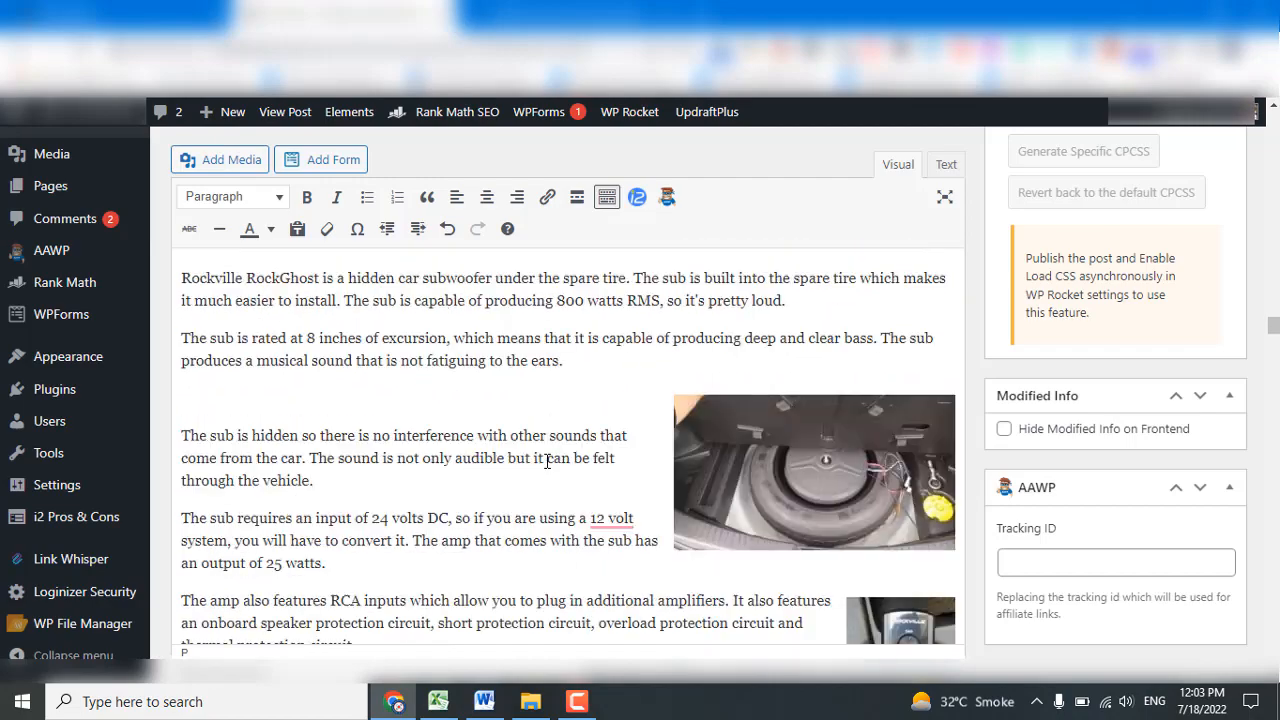
scroll(548, 462, "down", 10)
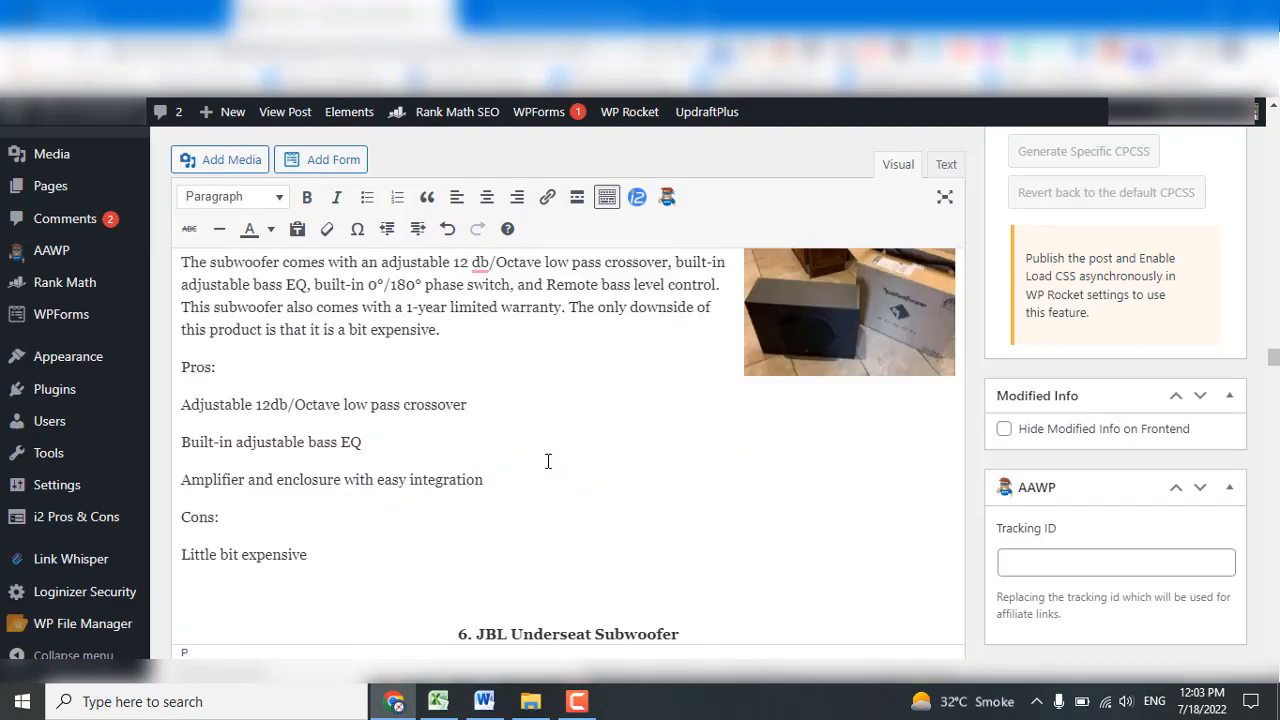
scroll(548, 461, "up", 8)
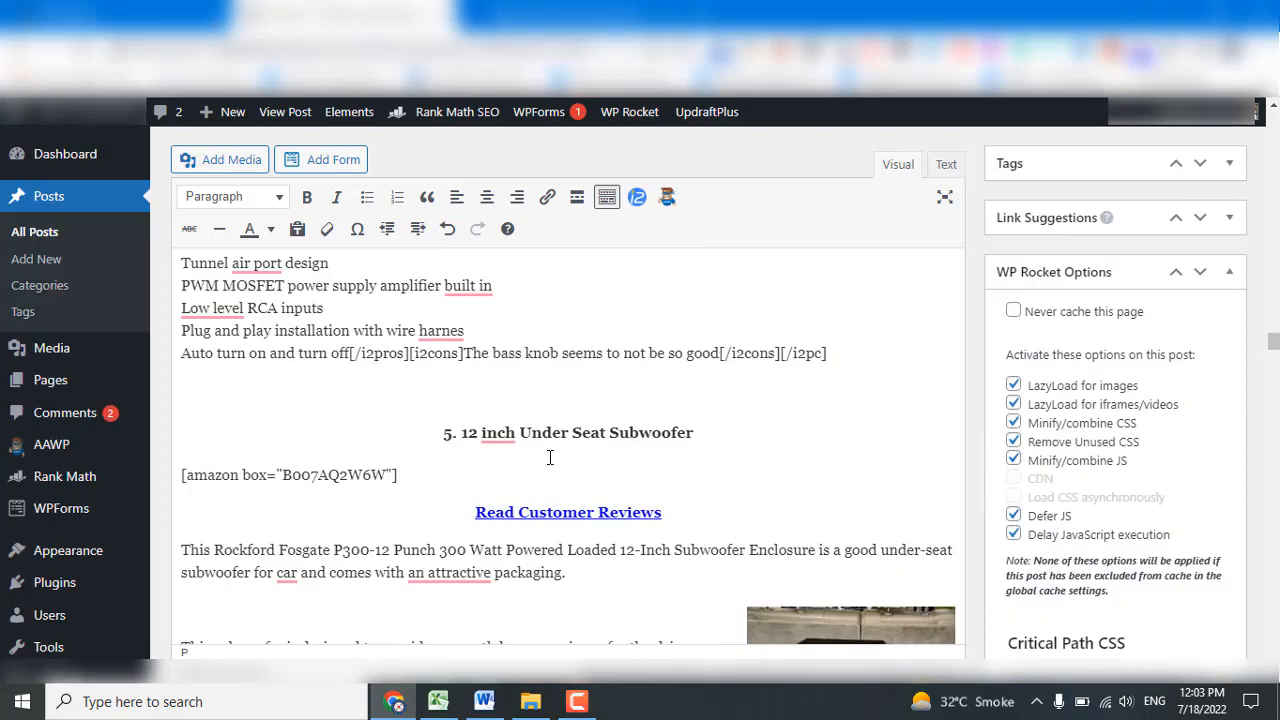
scroll(491, 414, "up", 2)
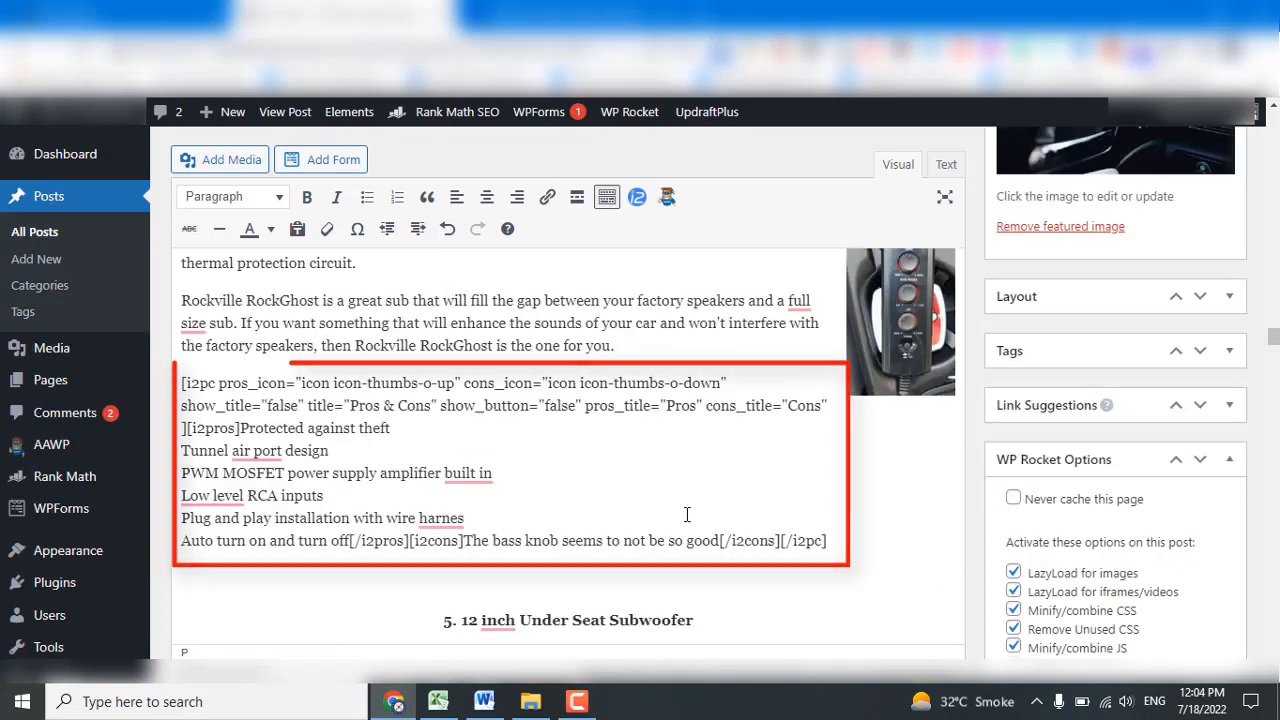
left_click(838, 541)
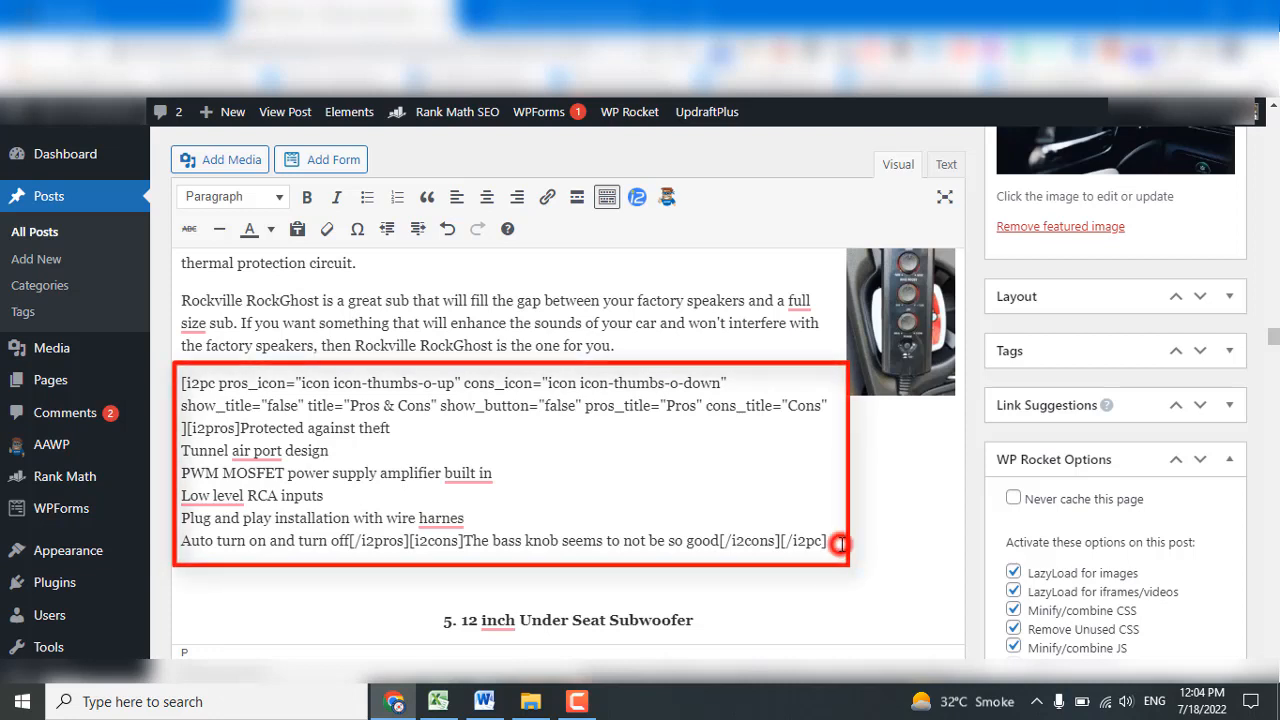
left_click(181, 384)
left_click(183, 384)
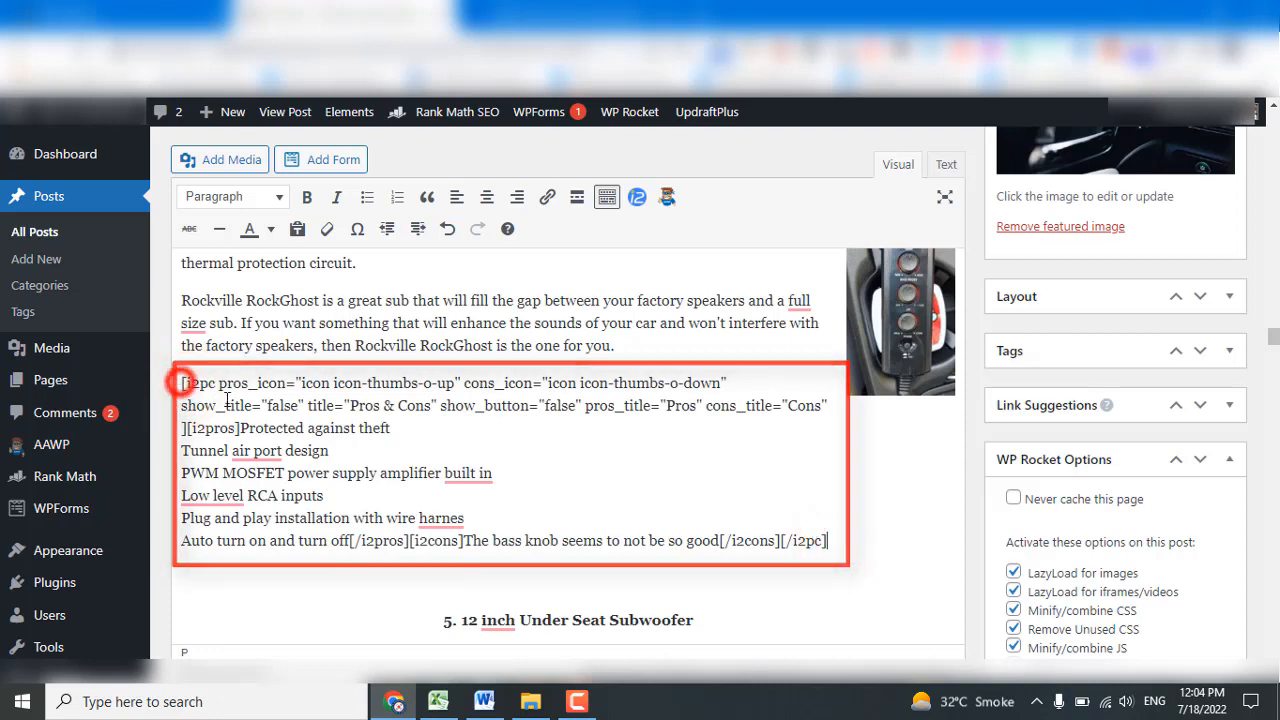
left_click(838, 541)
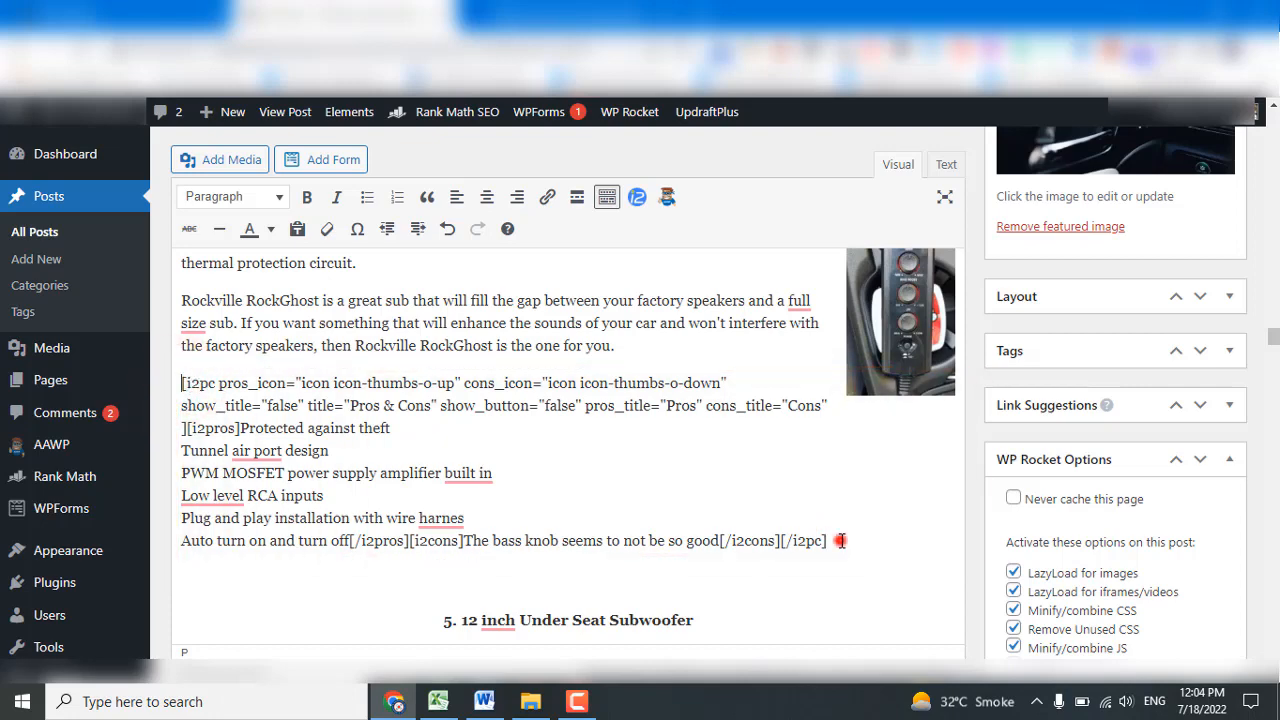
Try to remove the space before "knob" in the shortcode's cons text.
left_click(602, 7)
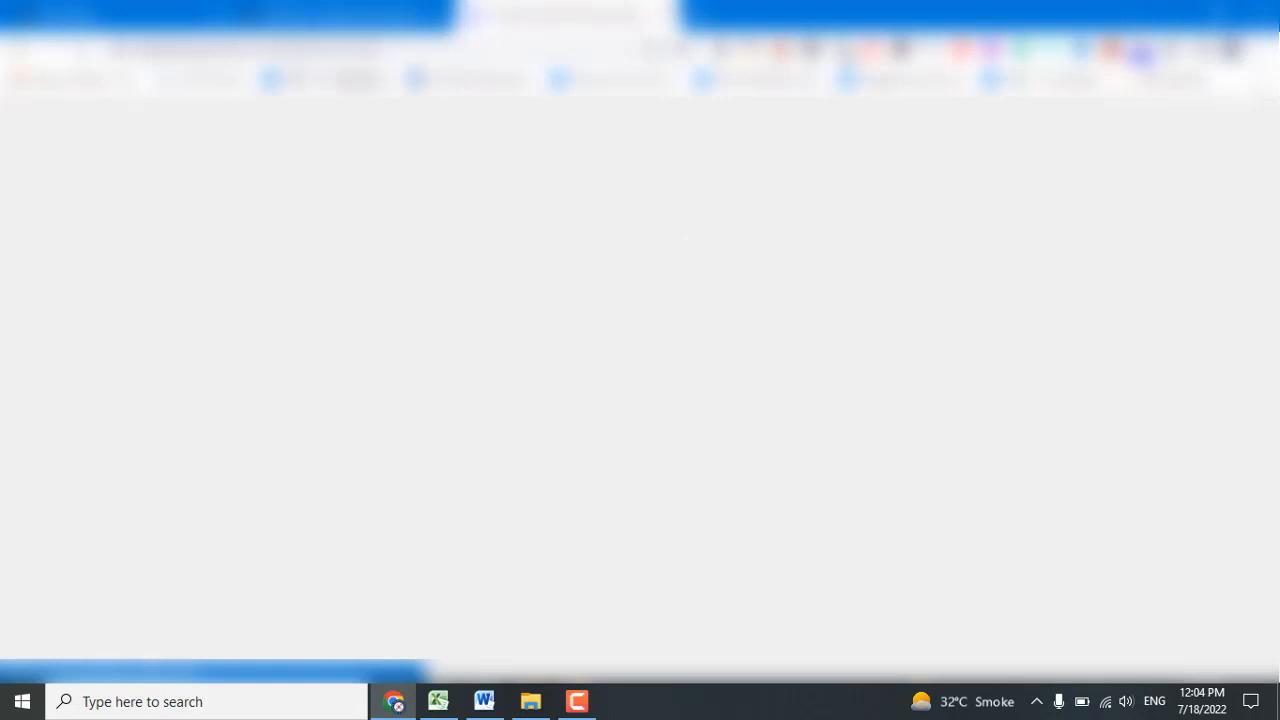
left_click(362, 12)
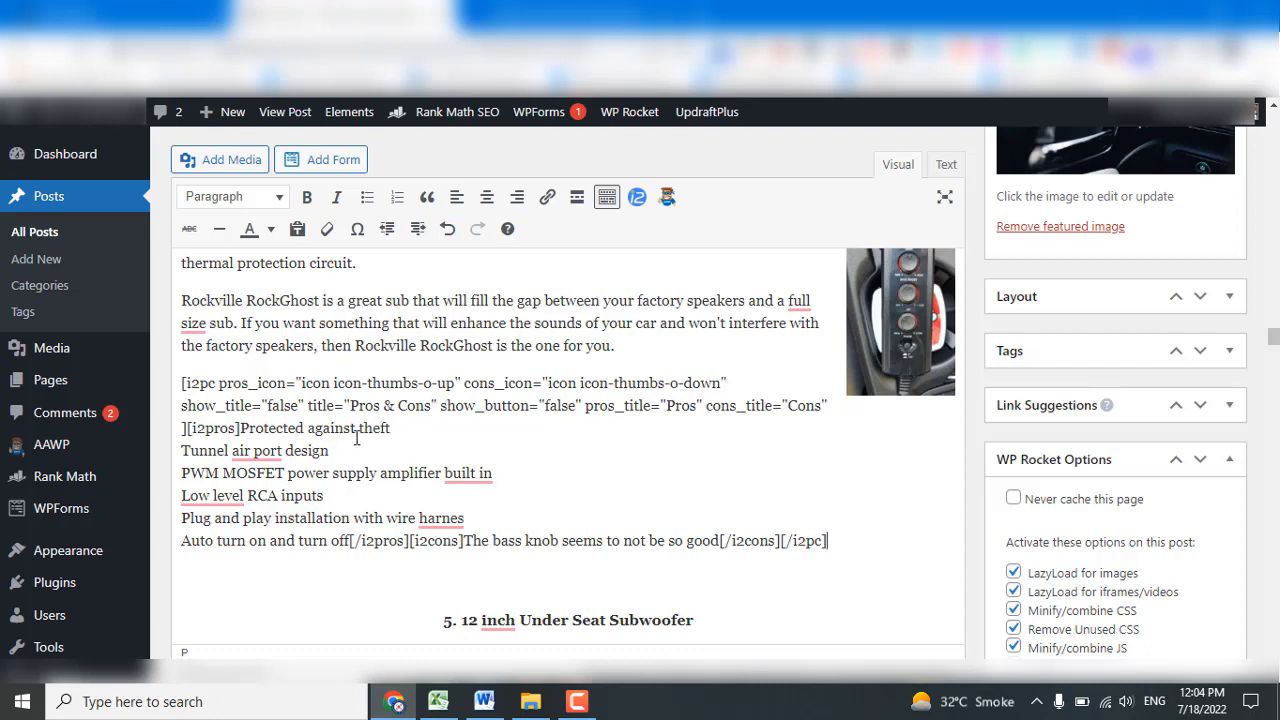
left_click(526, 541)
key("BackSpace")
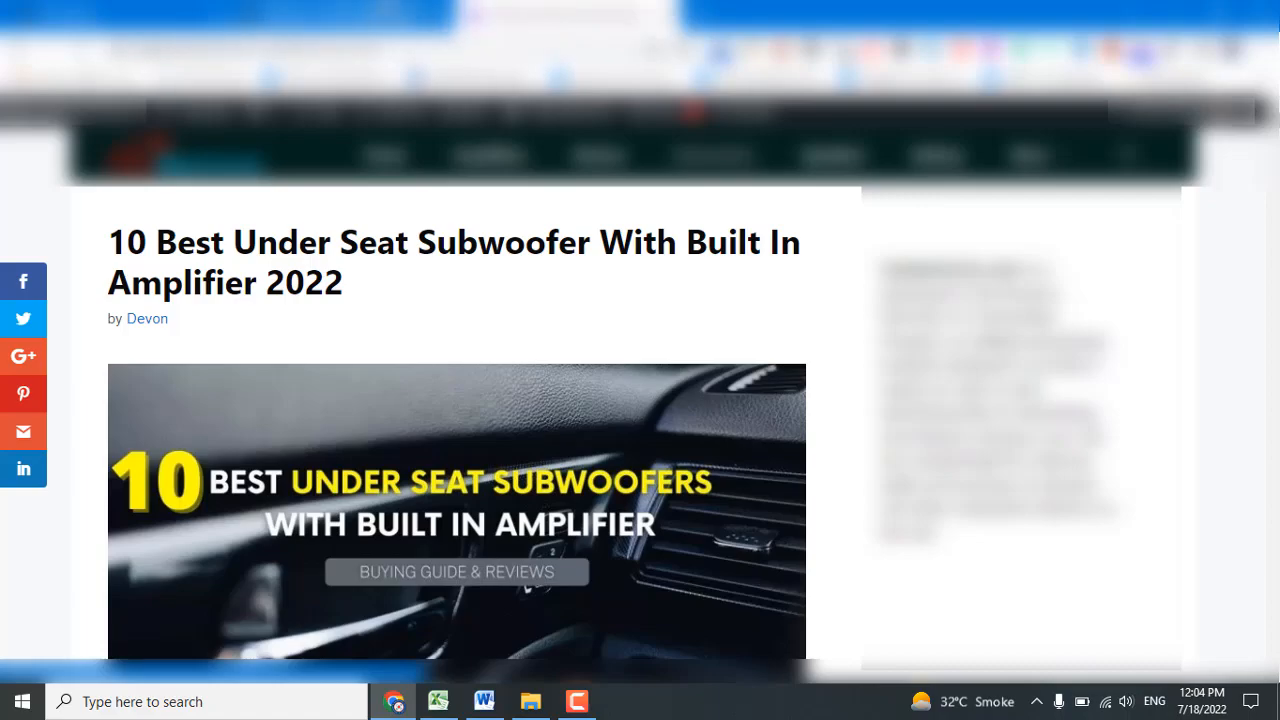
Examine the styled Pros and Cons box in the Rockville RockGhost section of the post's front-end page.
left_click_drag(1277, 119, 1274, 347)
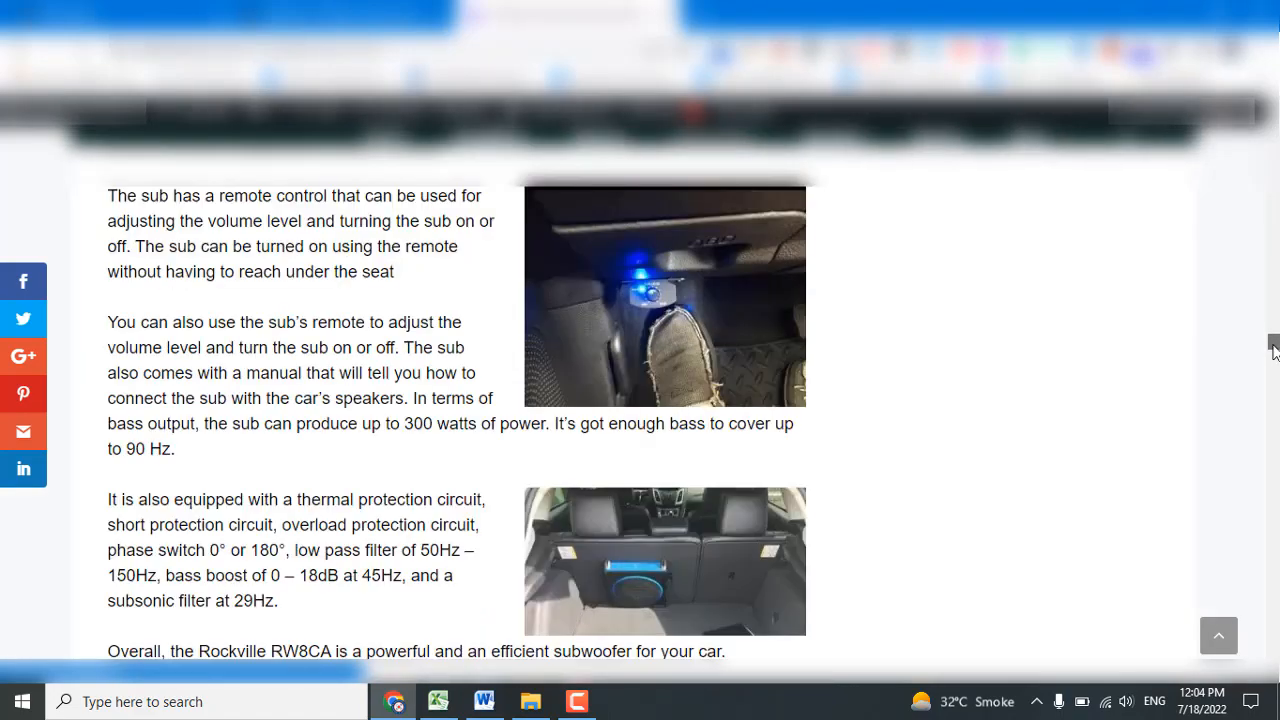
scroll(510, 363, "down", 7)
scroll(512, 364, "up", 5)
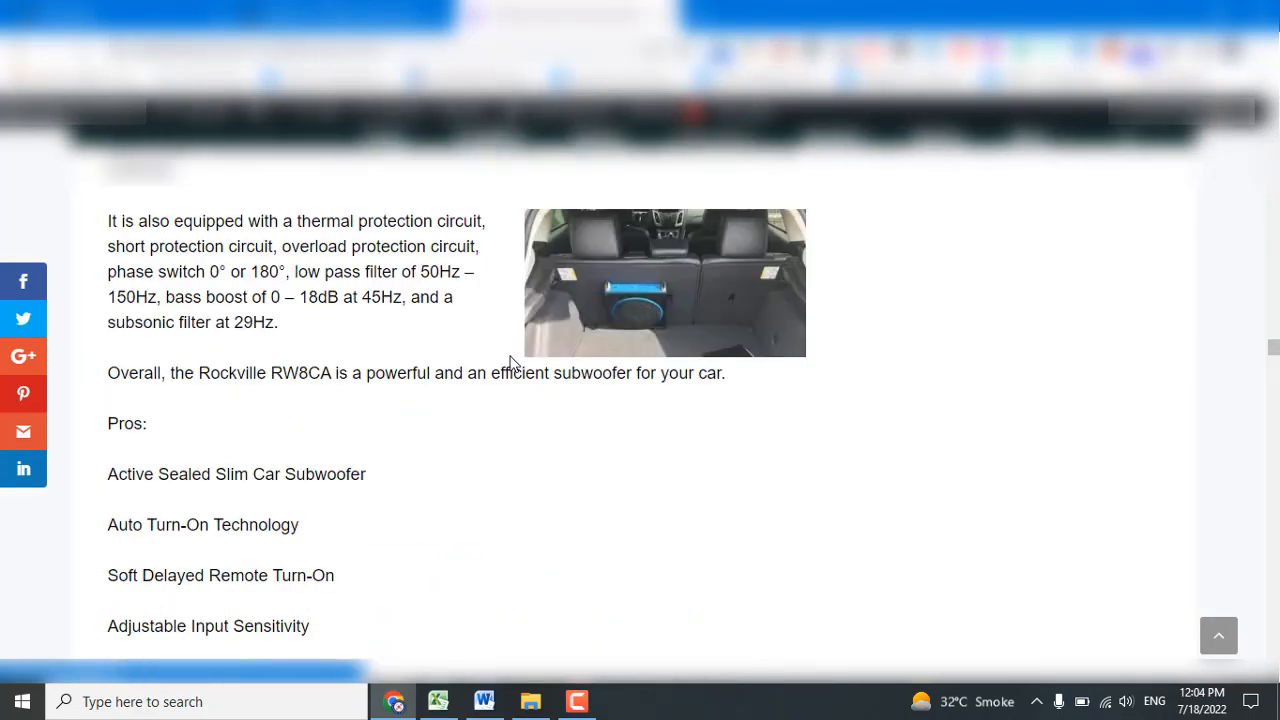
scroll(510, 363, "up", 7)
scroll(518, 376, "up", 2)
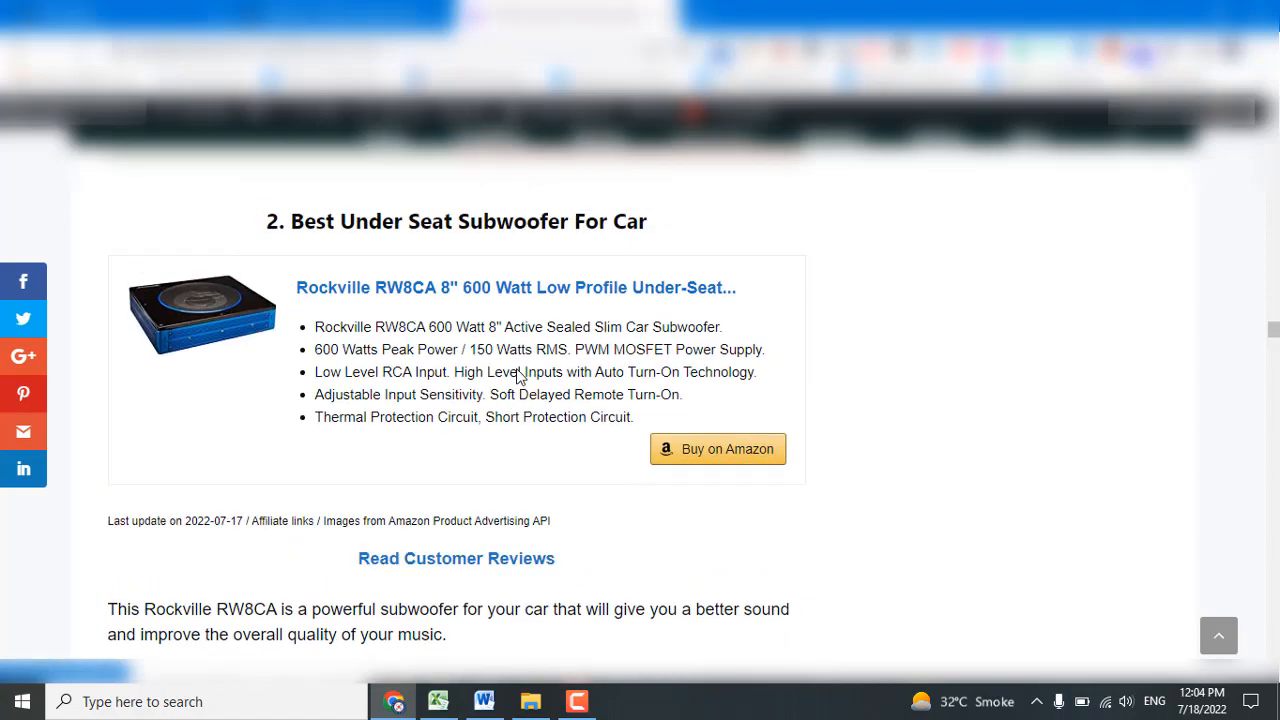
scroll(518, 376, "down", 15)
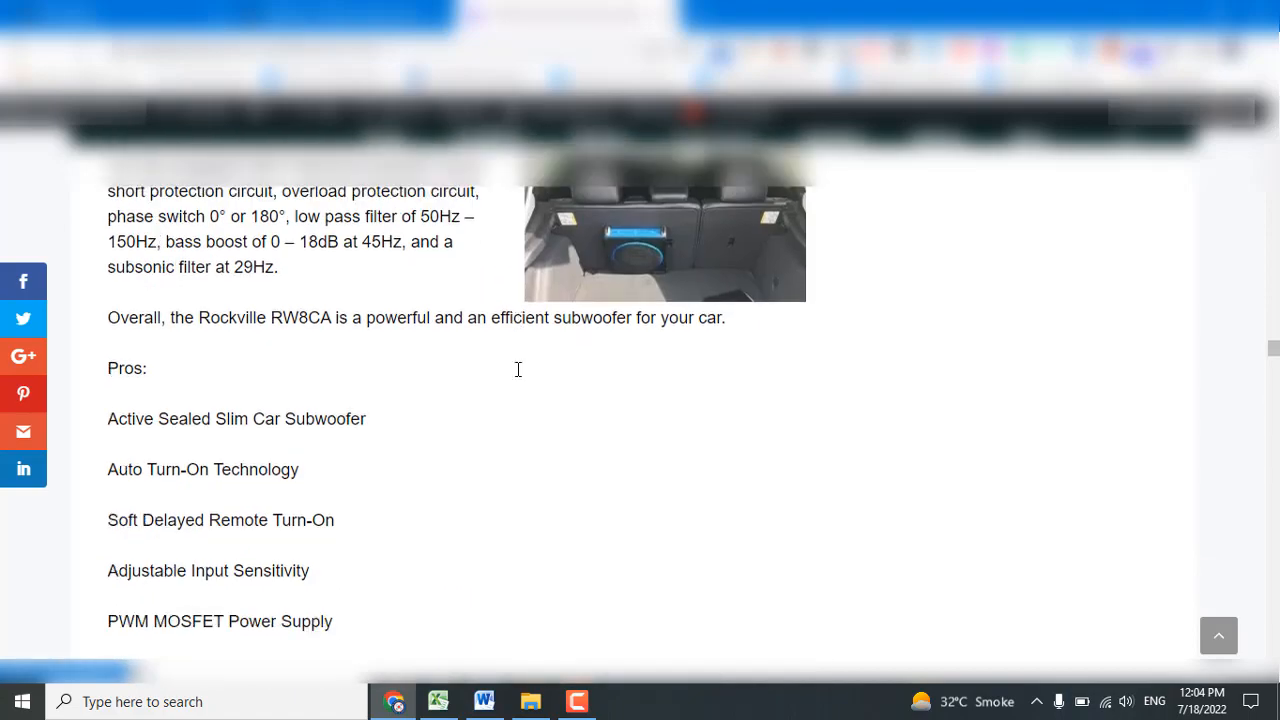
scroll(518, 370, "down", 10)
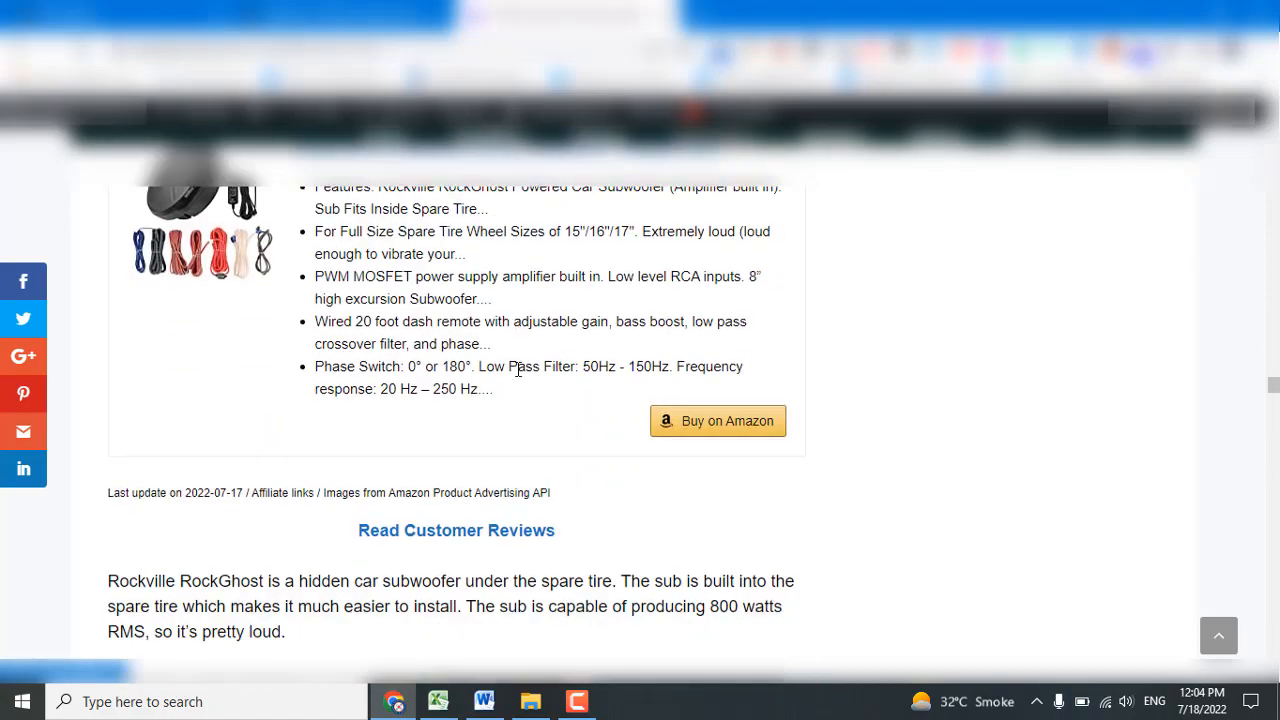
scroll(519, 370, "up", 6)
scroll(519, 370, "up", 10)
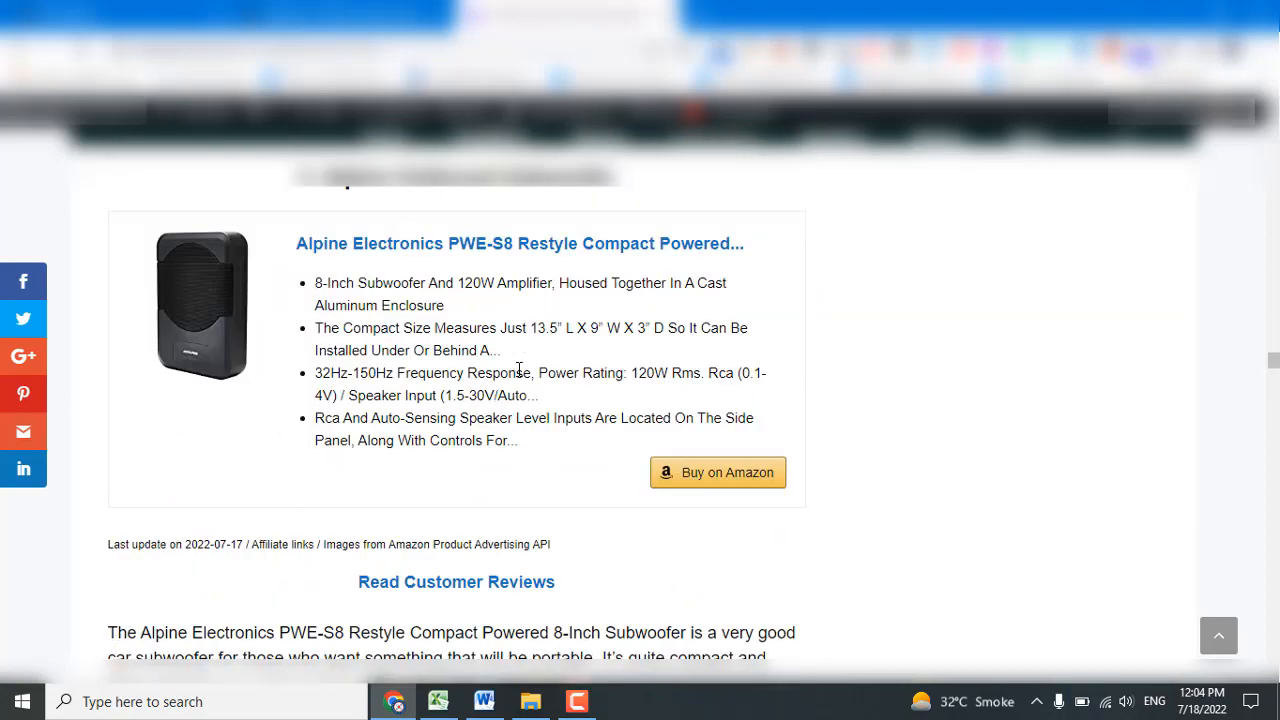
scroll(529, 437, "down", 10)
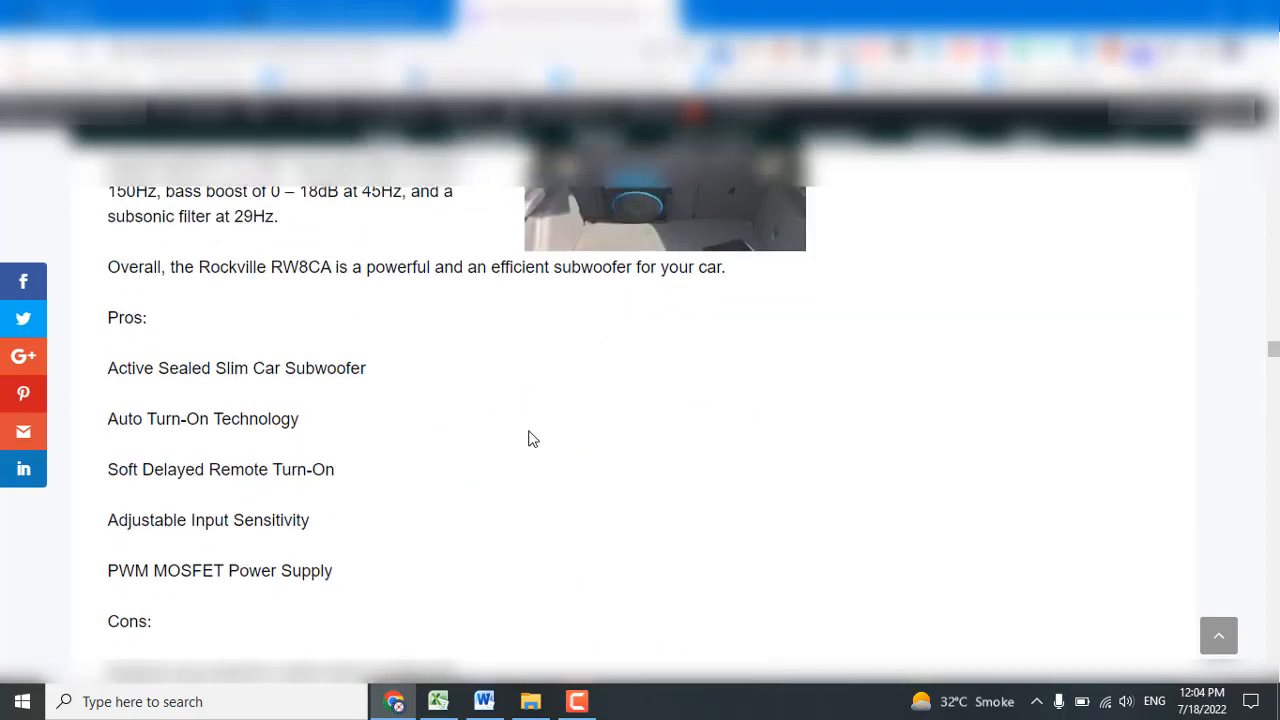
scroll(531, 441, "down", 15)
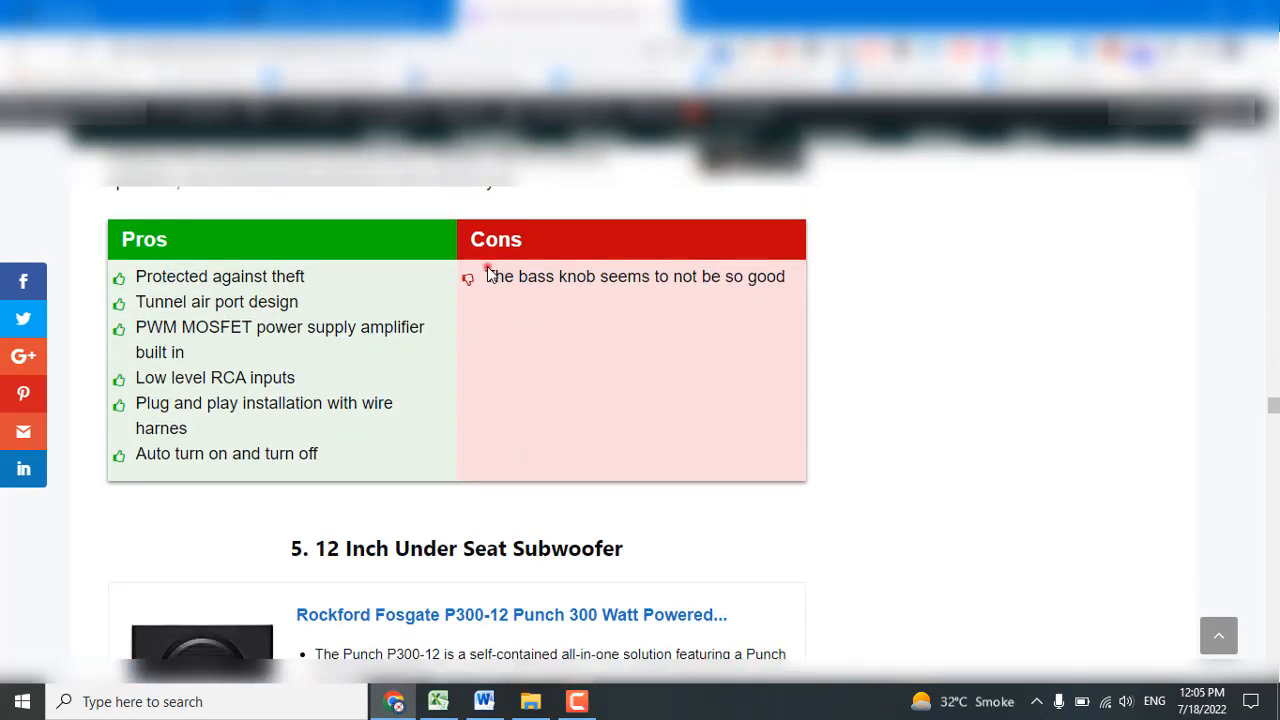
left_click_drag(488, 268, 506, 276)
left_click(555, 273)
Reopen the whole RockGhost shortcode in the i2 Pros & Cons dialog to review its fields, and cancel without reinserting it.
left_click(385, 8)
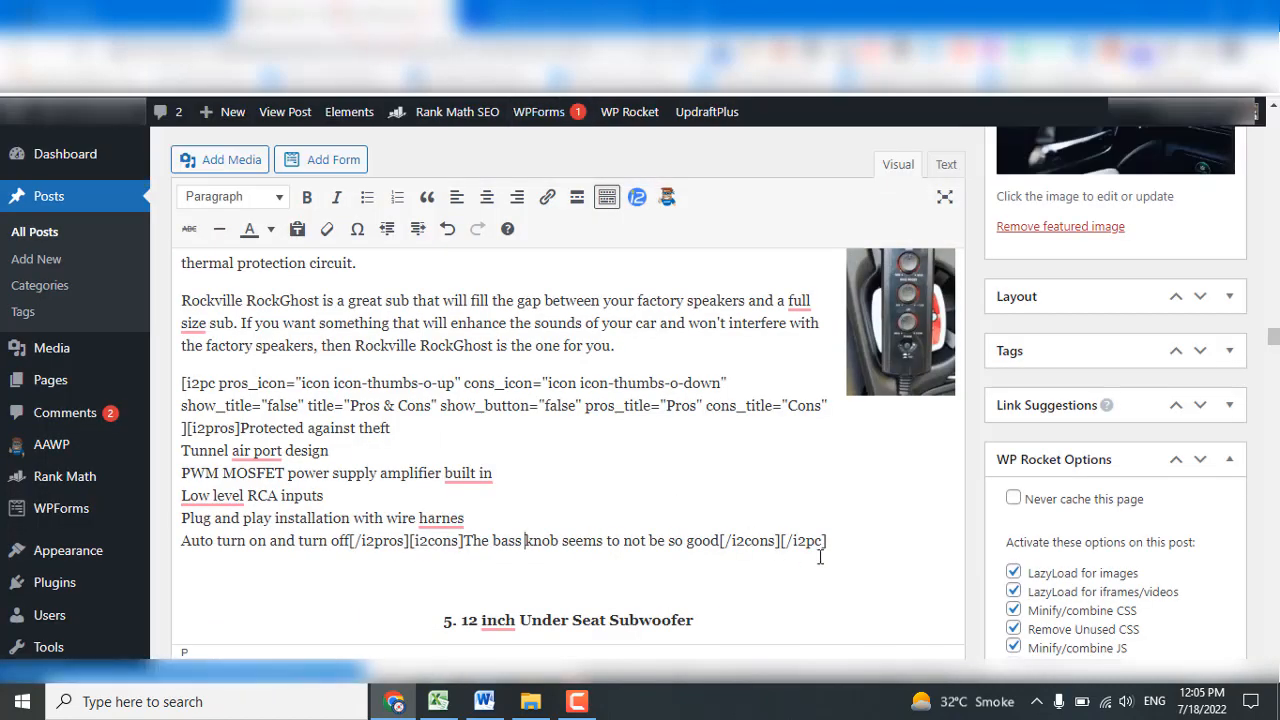
left_click_drag(827, 541, 180, 384)
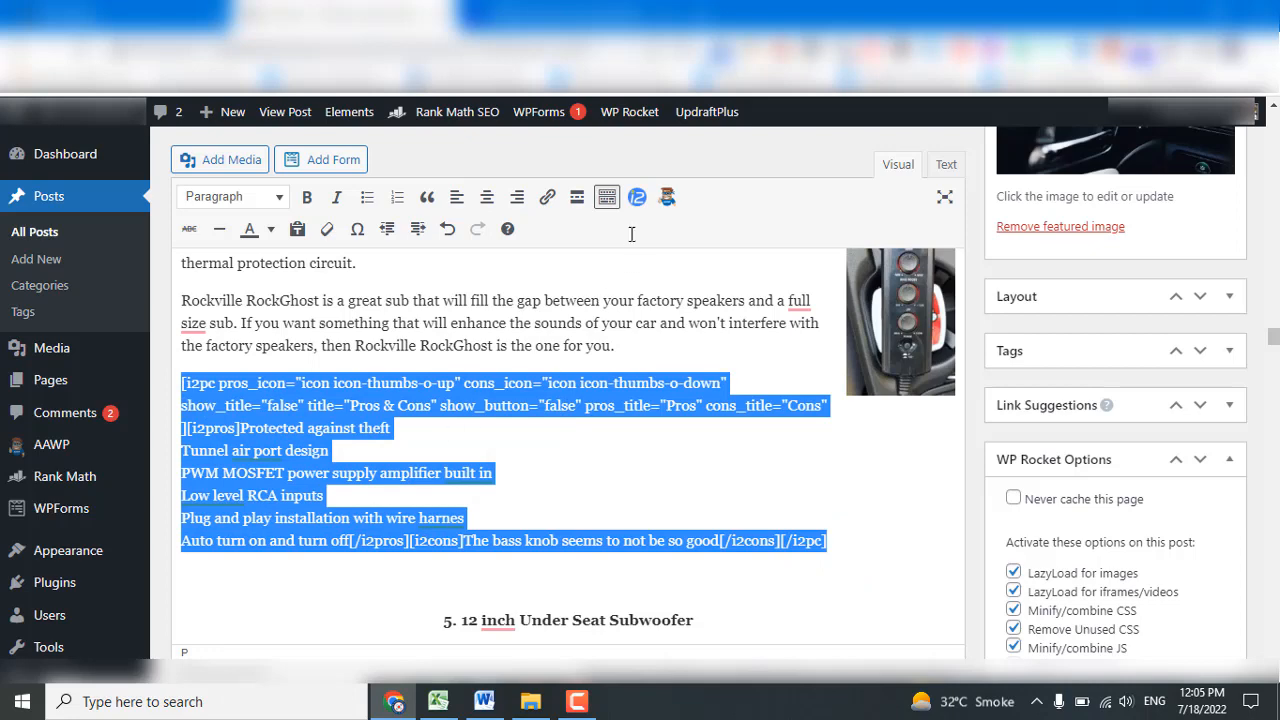
left_click(637, 197)
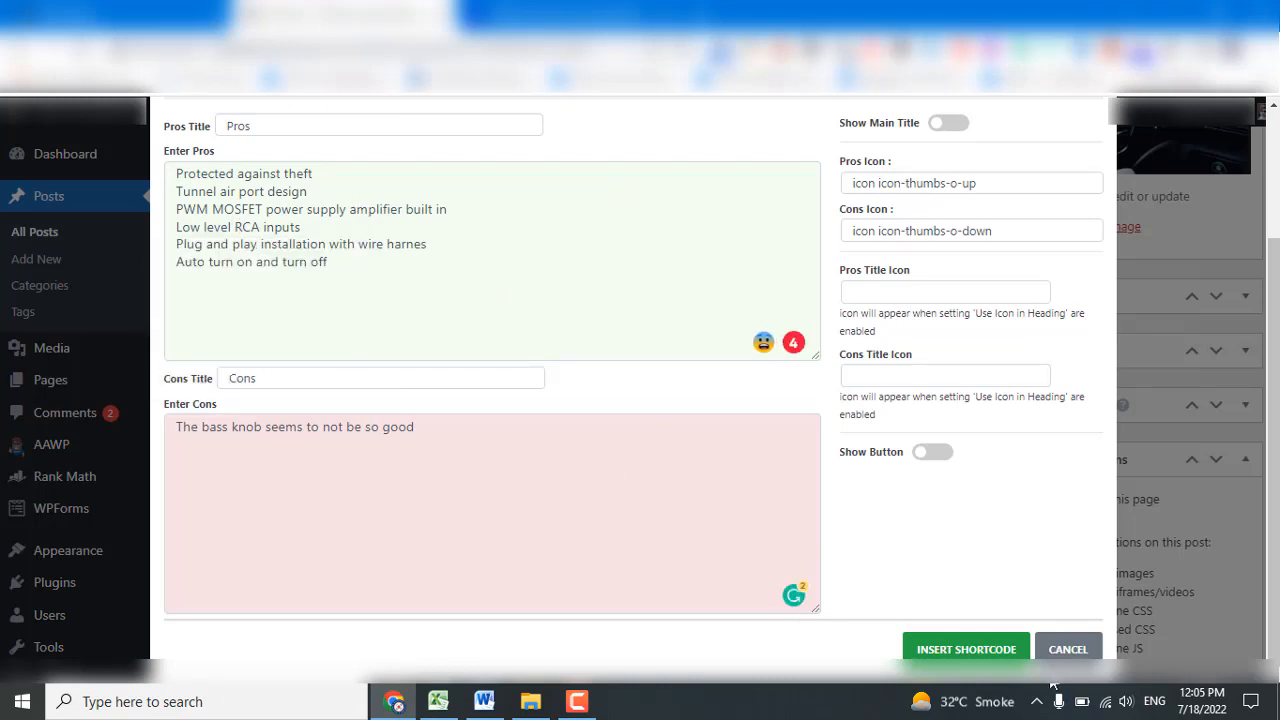
left_click(1016, 650)
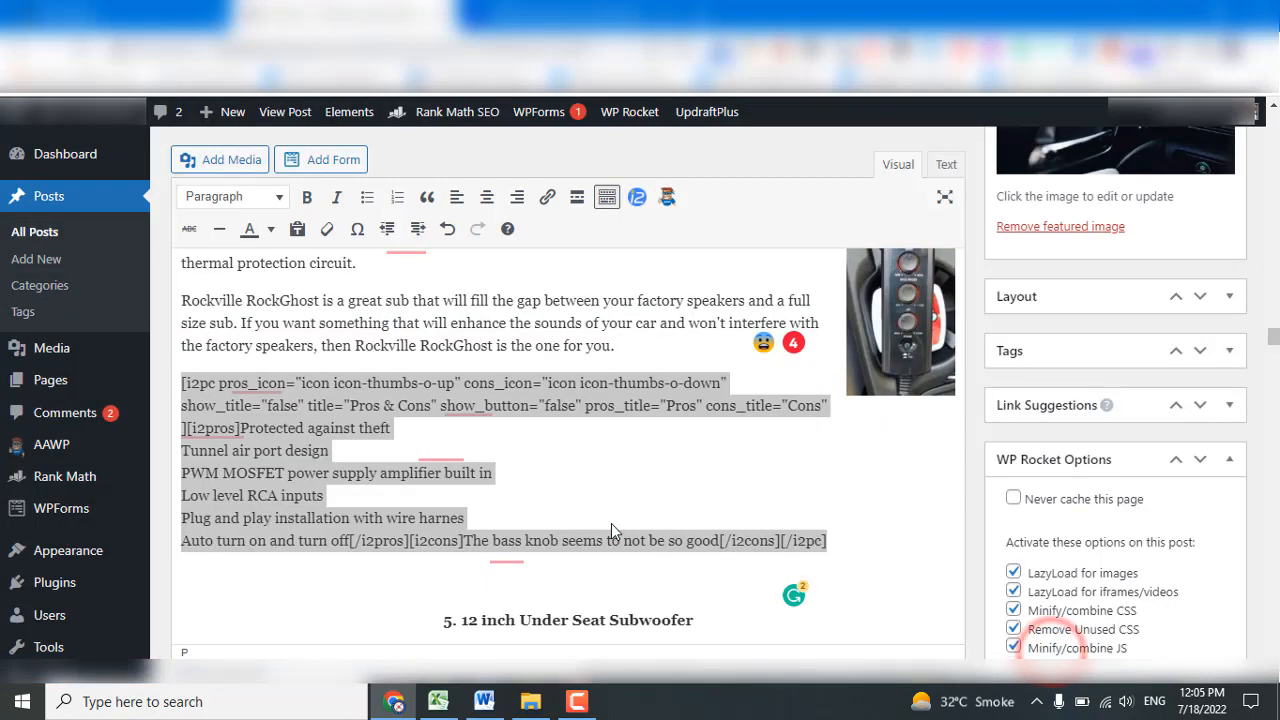